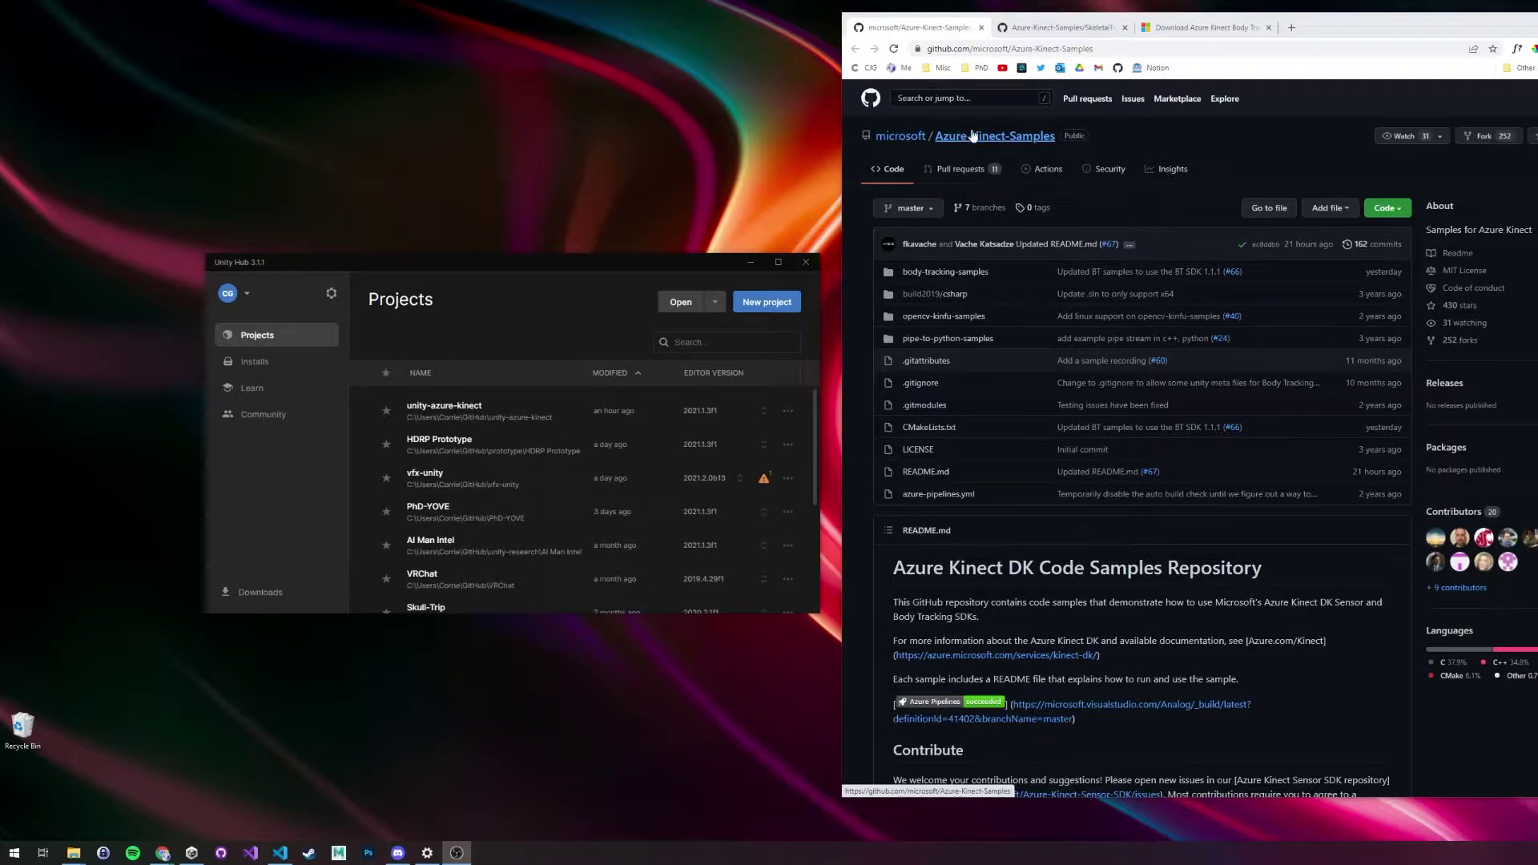
- Examine the tracker creation line in the SkeletalTrackingProvider script on GitHub and highlight TrackerProcessingMode.Gpu
left_click_drag(564, 268, 500, 293)
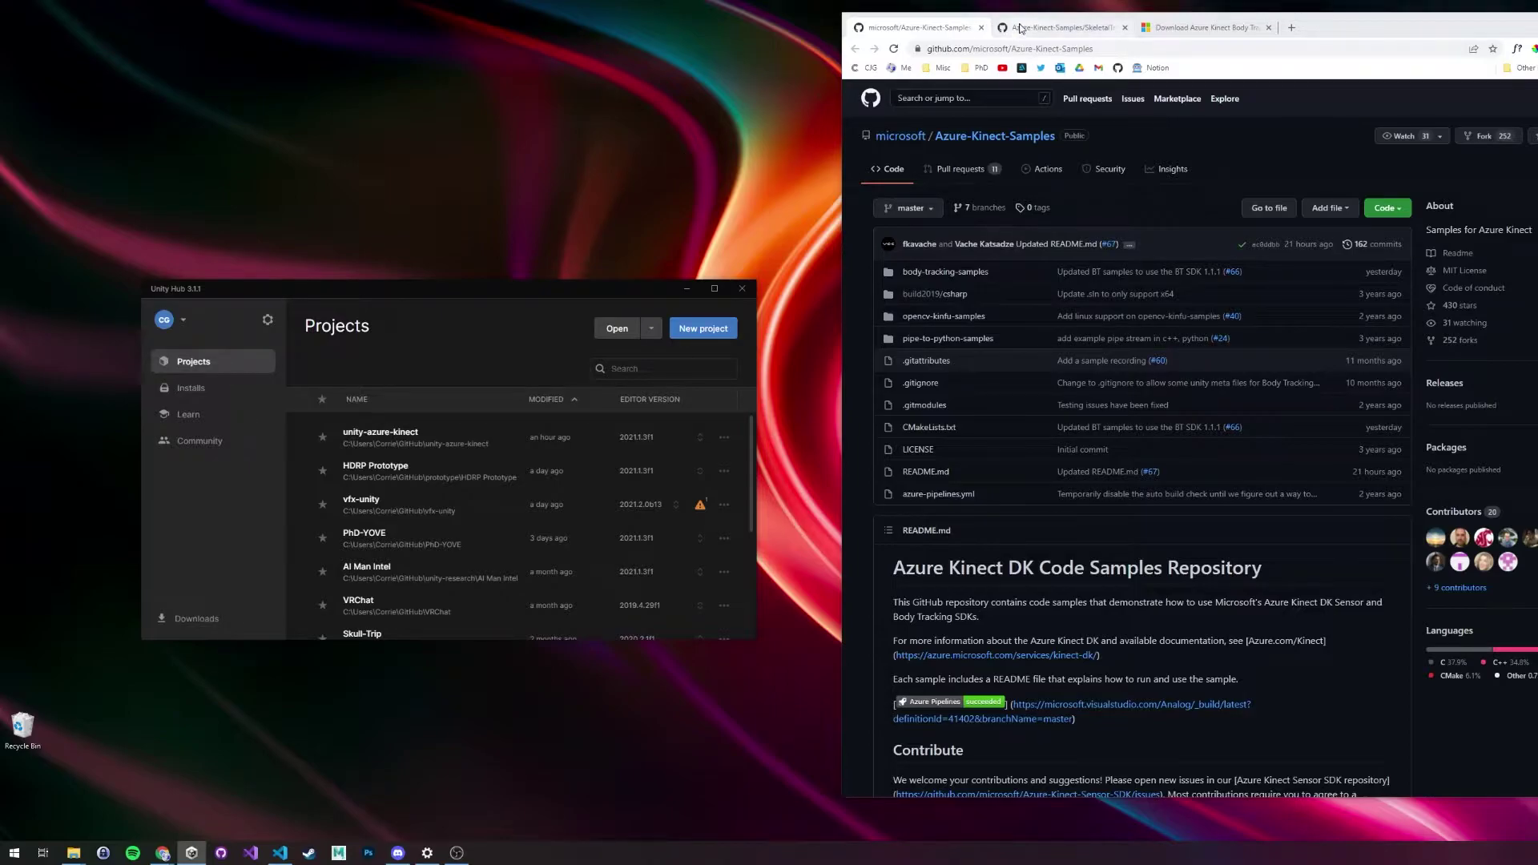
left_click(1050, 29)
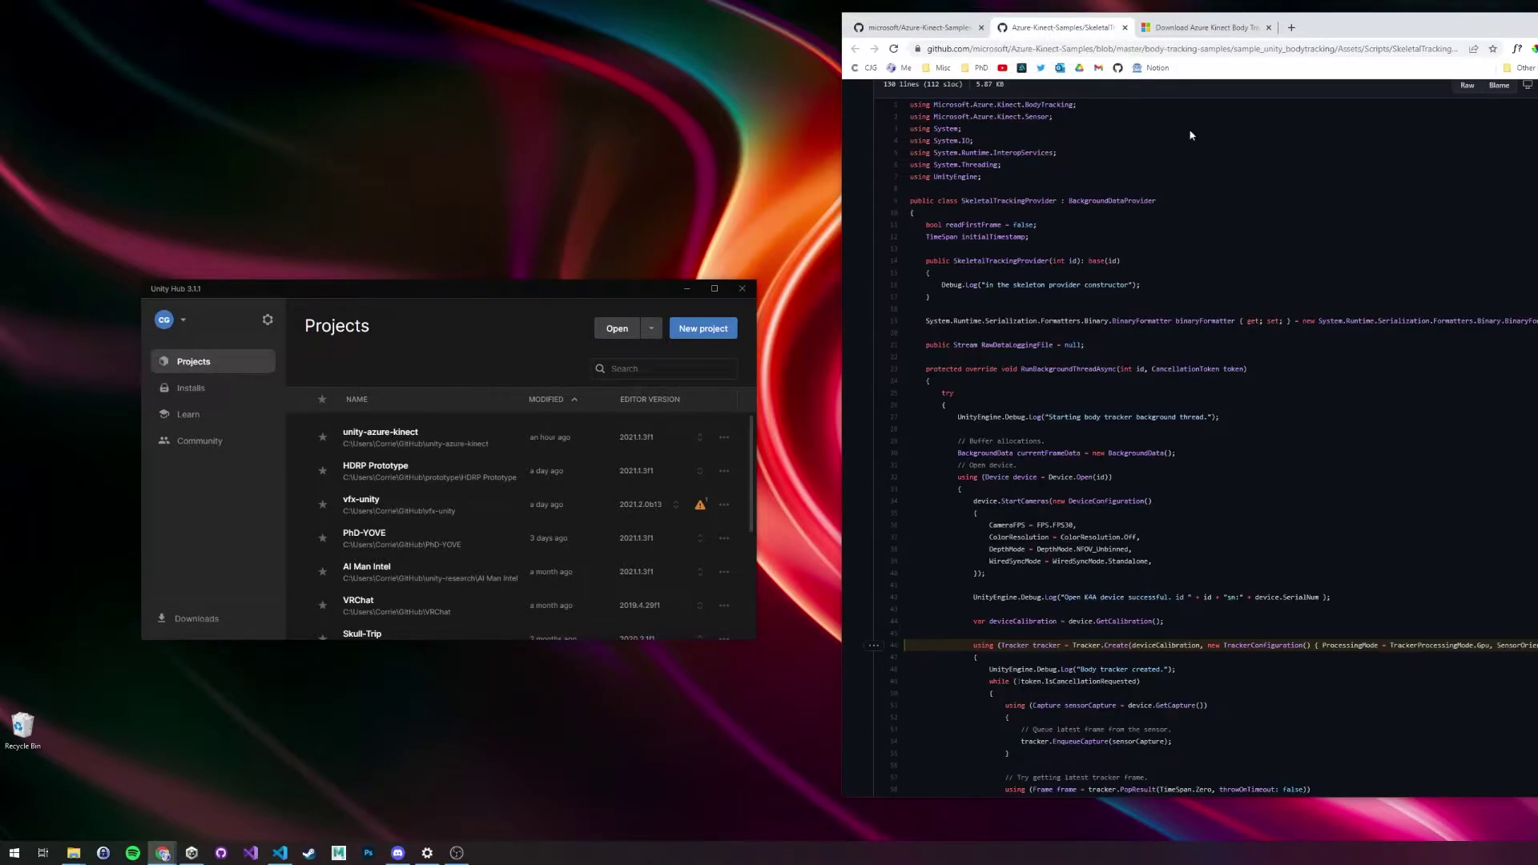
scroll(1304, 631, "down", 3)
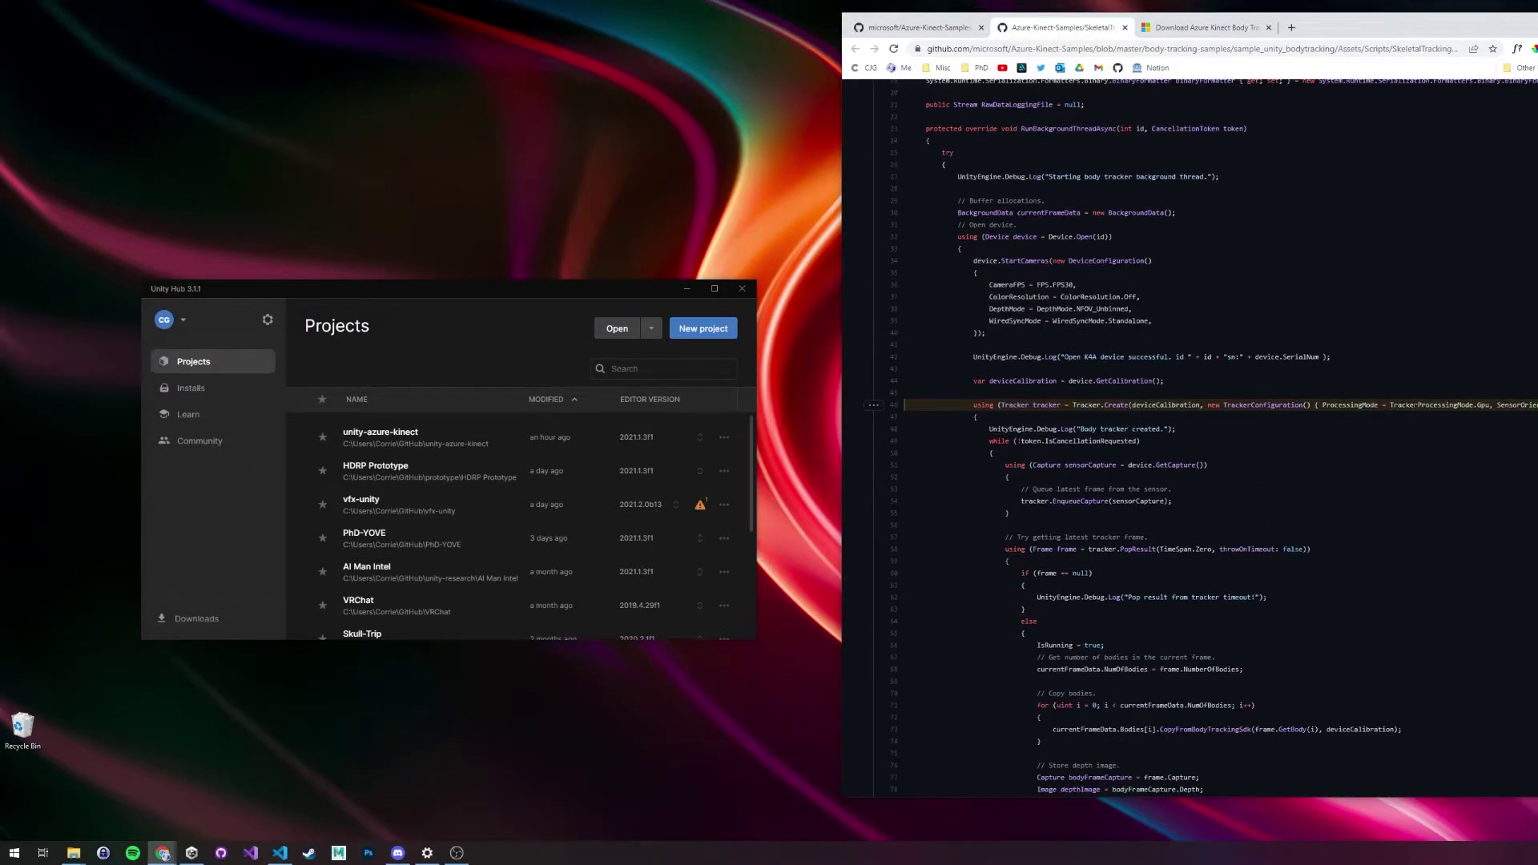
double_click(1483, 405)
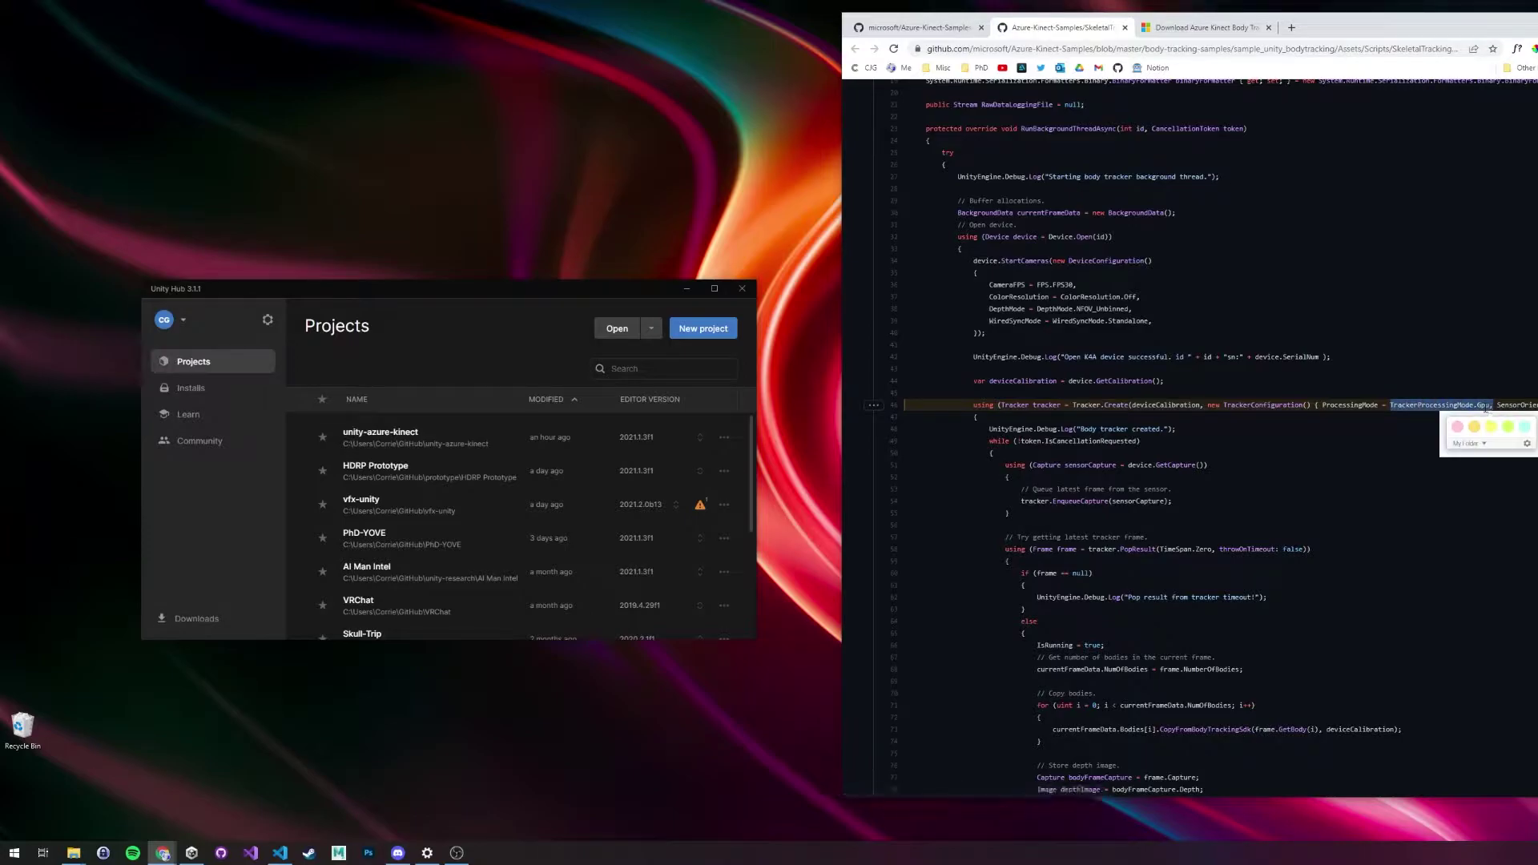
- Check the version number on the Azure Kinect Body Tracking SDK download page by highlighting it
left_click(1194, 32)
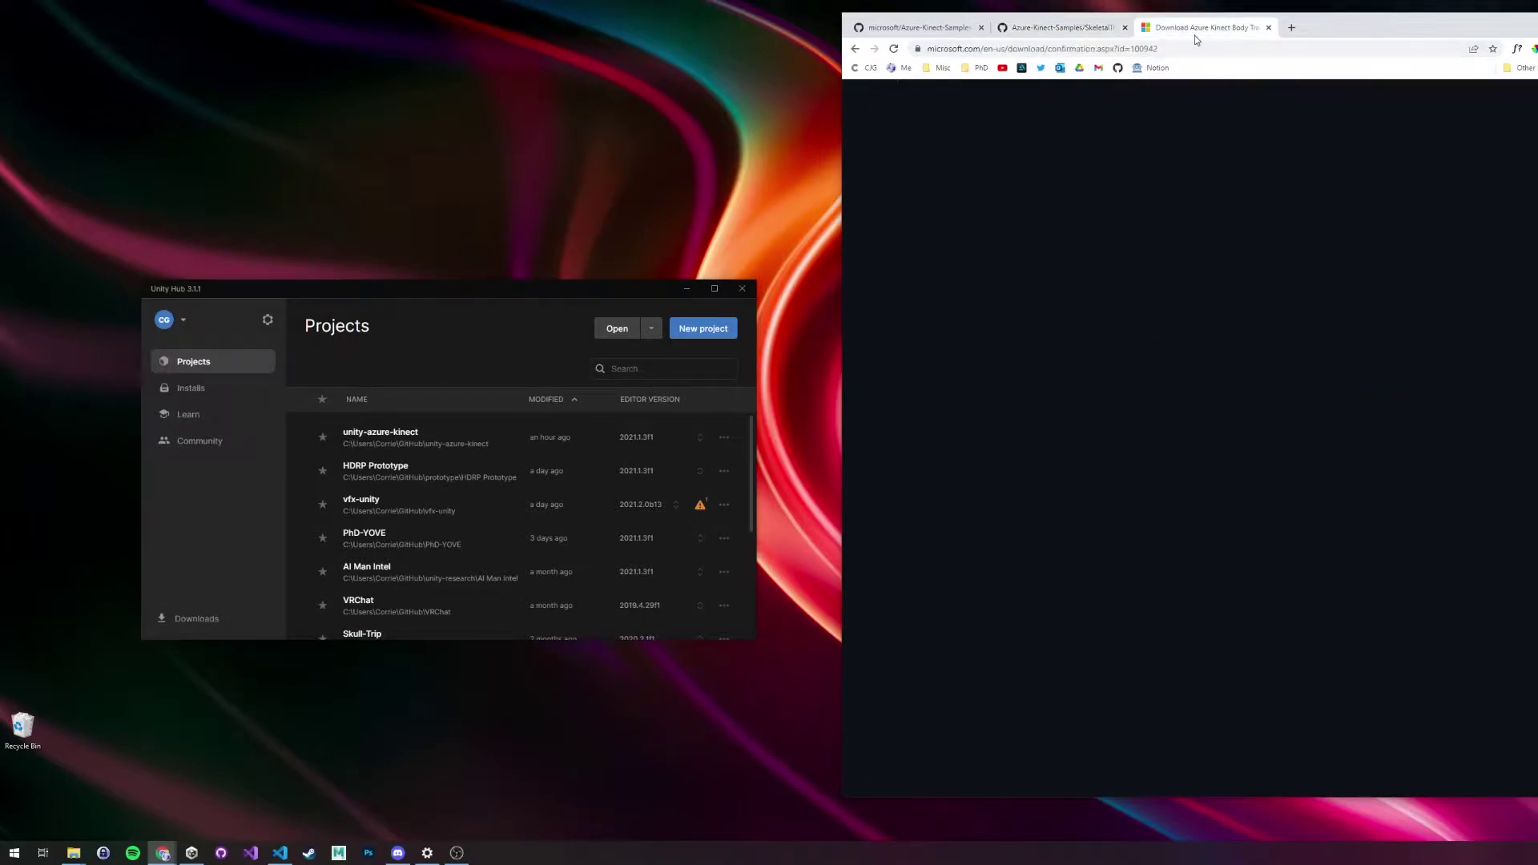
mouse_move(1326, 437)
left_mouse_down()
mouse_move(1082, 424)
mouse_move(1300, 436)
mouse_move(1271, 433)
left_mouse_up()
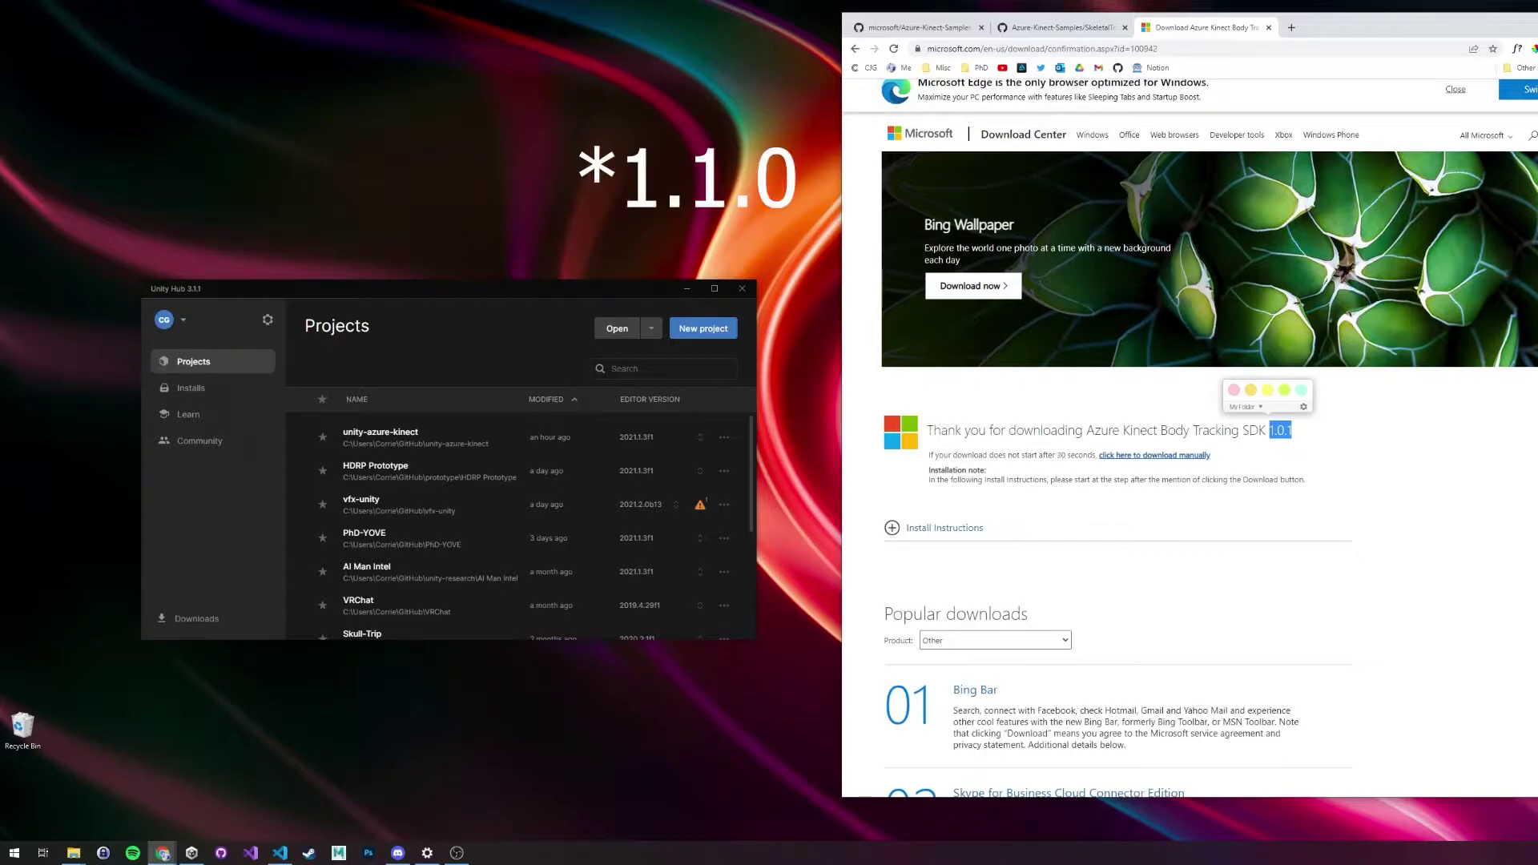
mouse_move(508, 290)
left_mouse_down()
mouse_move(506, 308)
mouse_move(518, 299)
left_mouse_up()
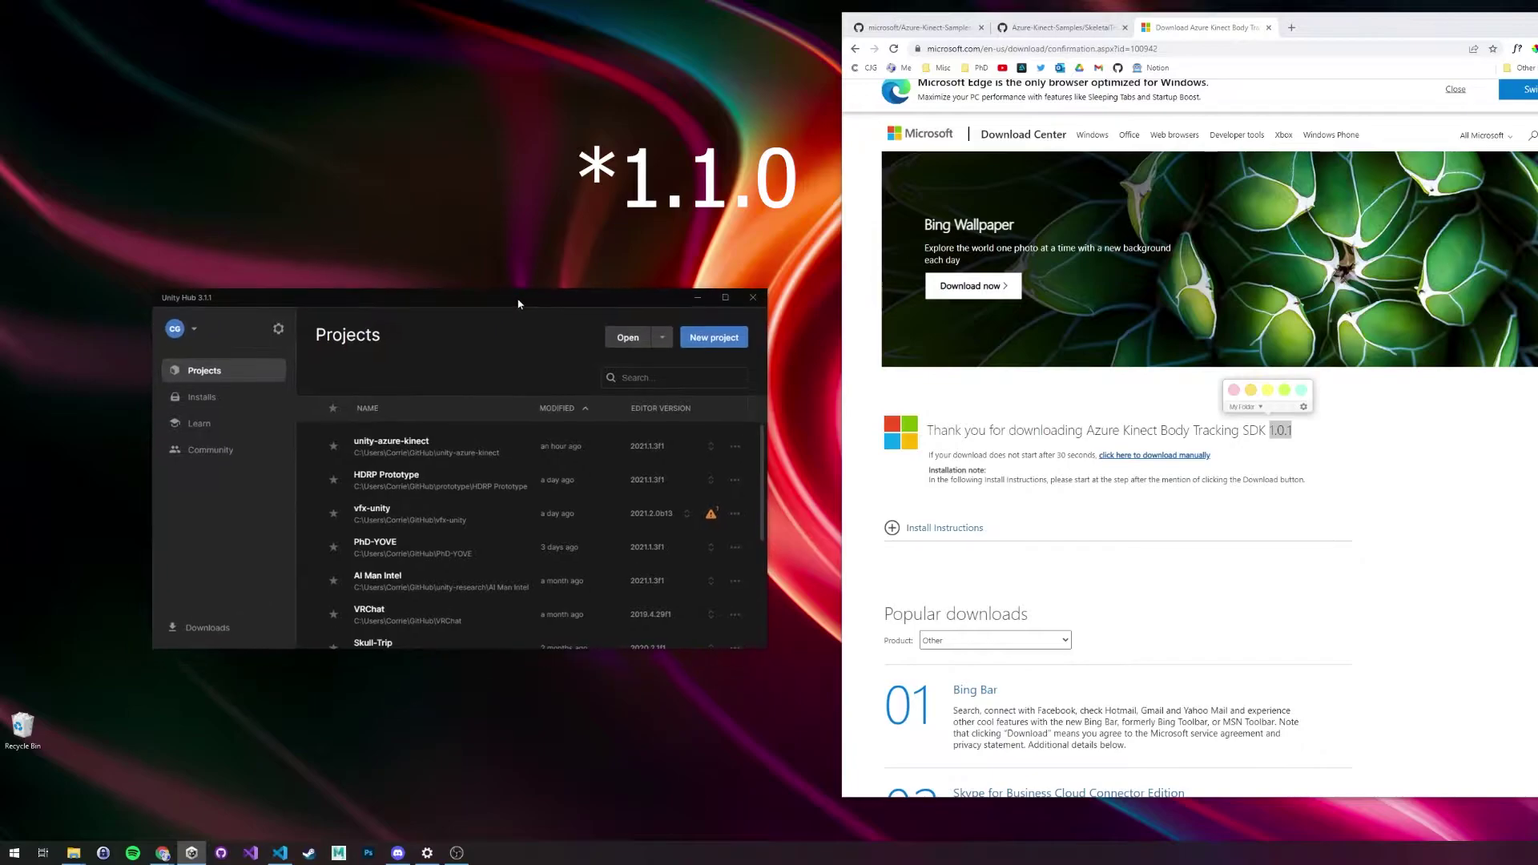
left_click(1270, 431)
left_click_drag(1272, 430, 1288, 430)
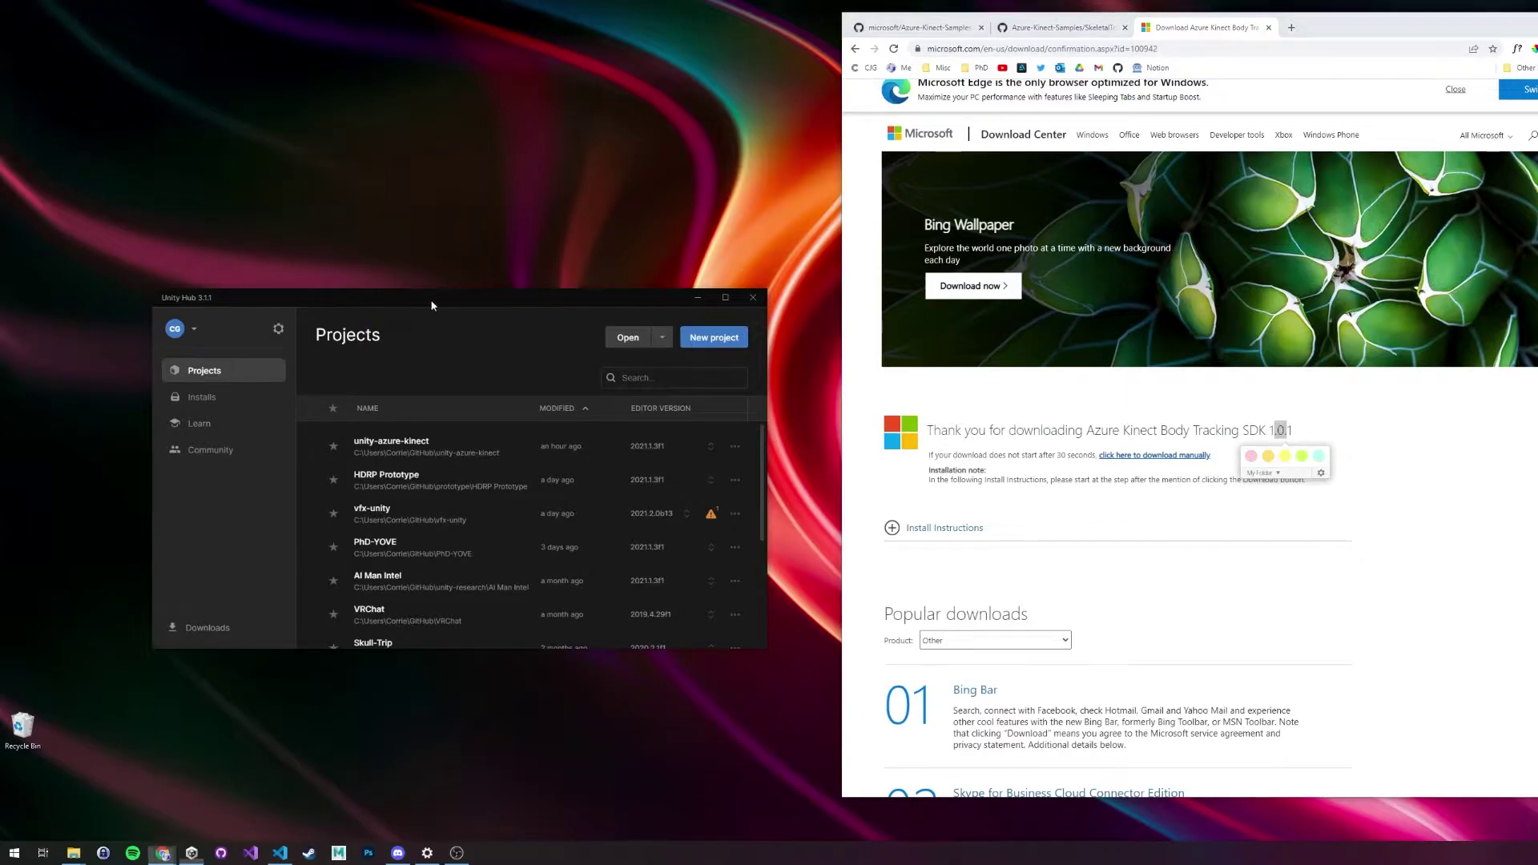
left_click_drag(430, 299, 434, 294)
- Return to the Azure-Kinect-Samples repository page and move the browser window off the desktop
left_click(1062, 27)
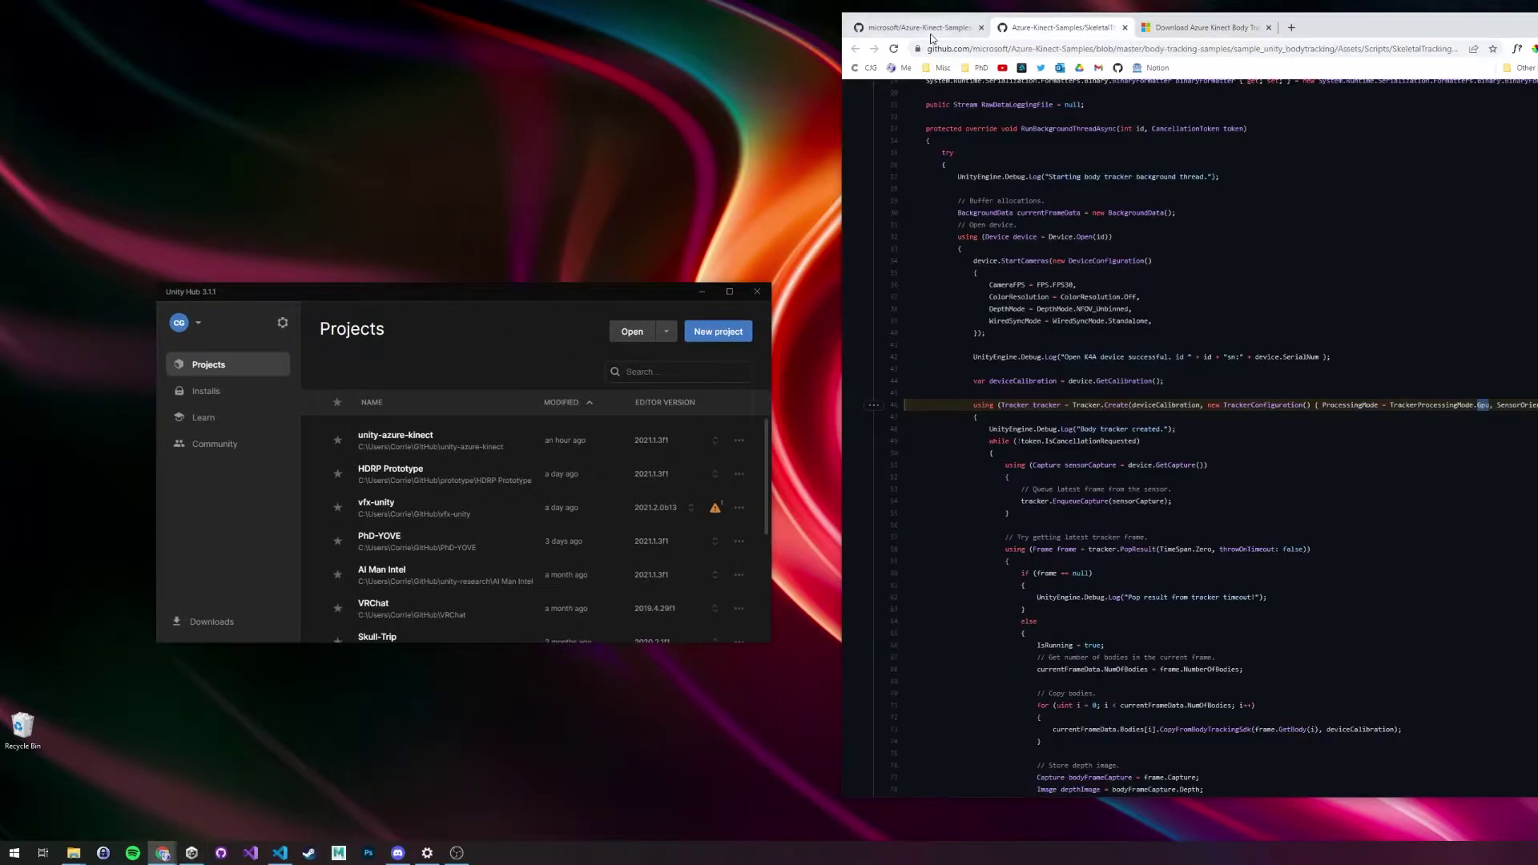
left_click(922, 26)
left_click_drag(1250, 16, 1537, 1)
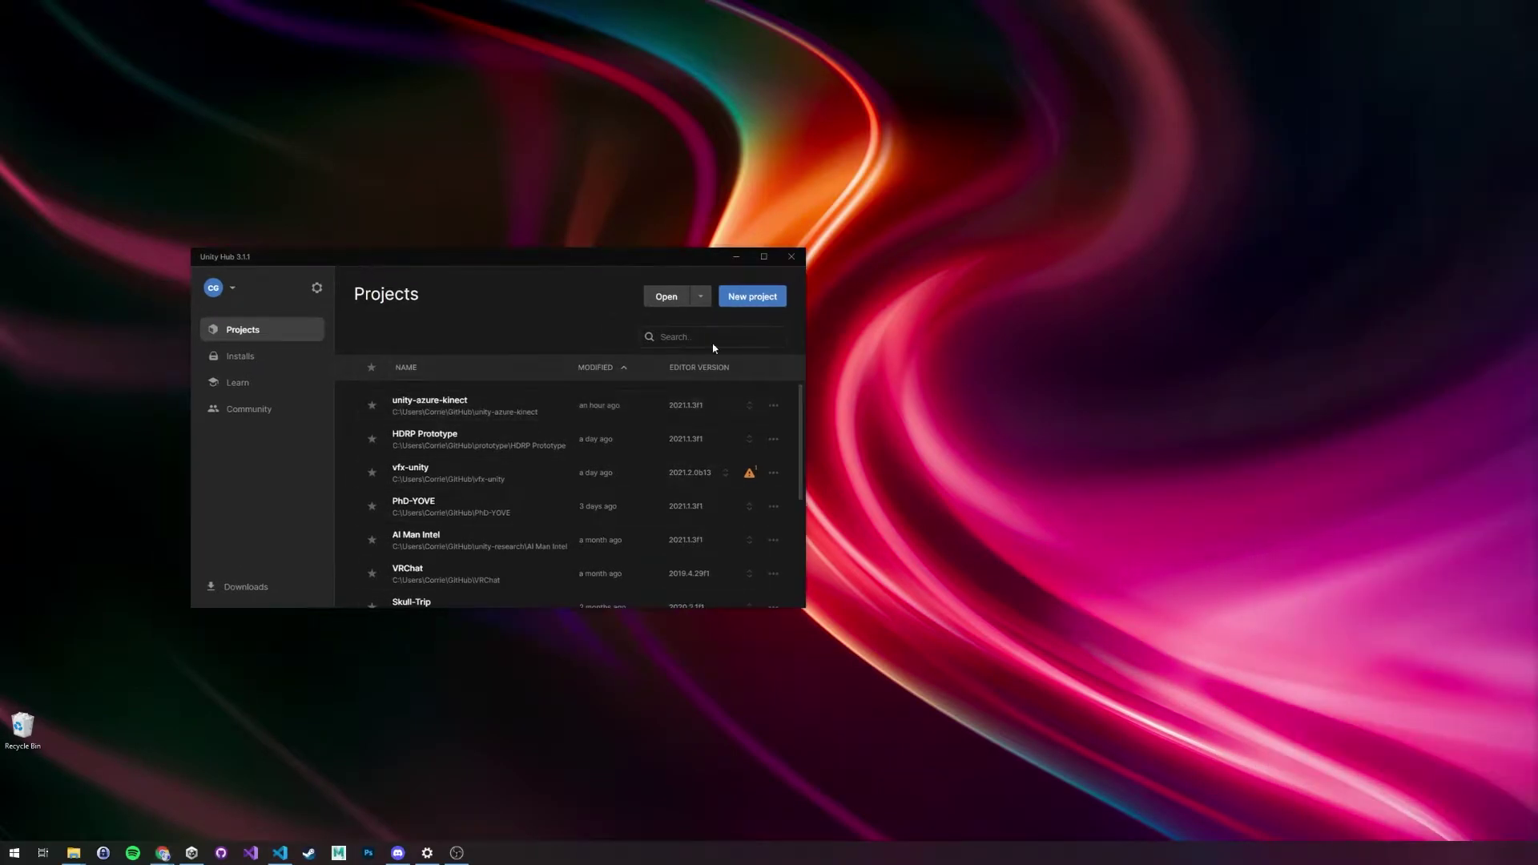
- Inspect the files in the tools folder of the Azure Kinect Body Tracking SDK under Program Files in File Explorer
left_click(73, 853)
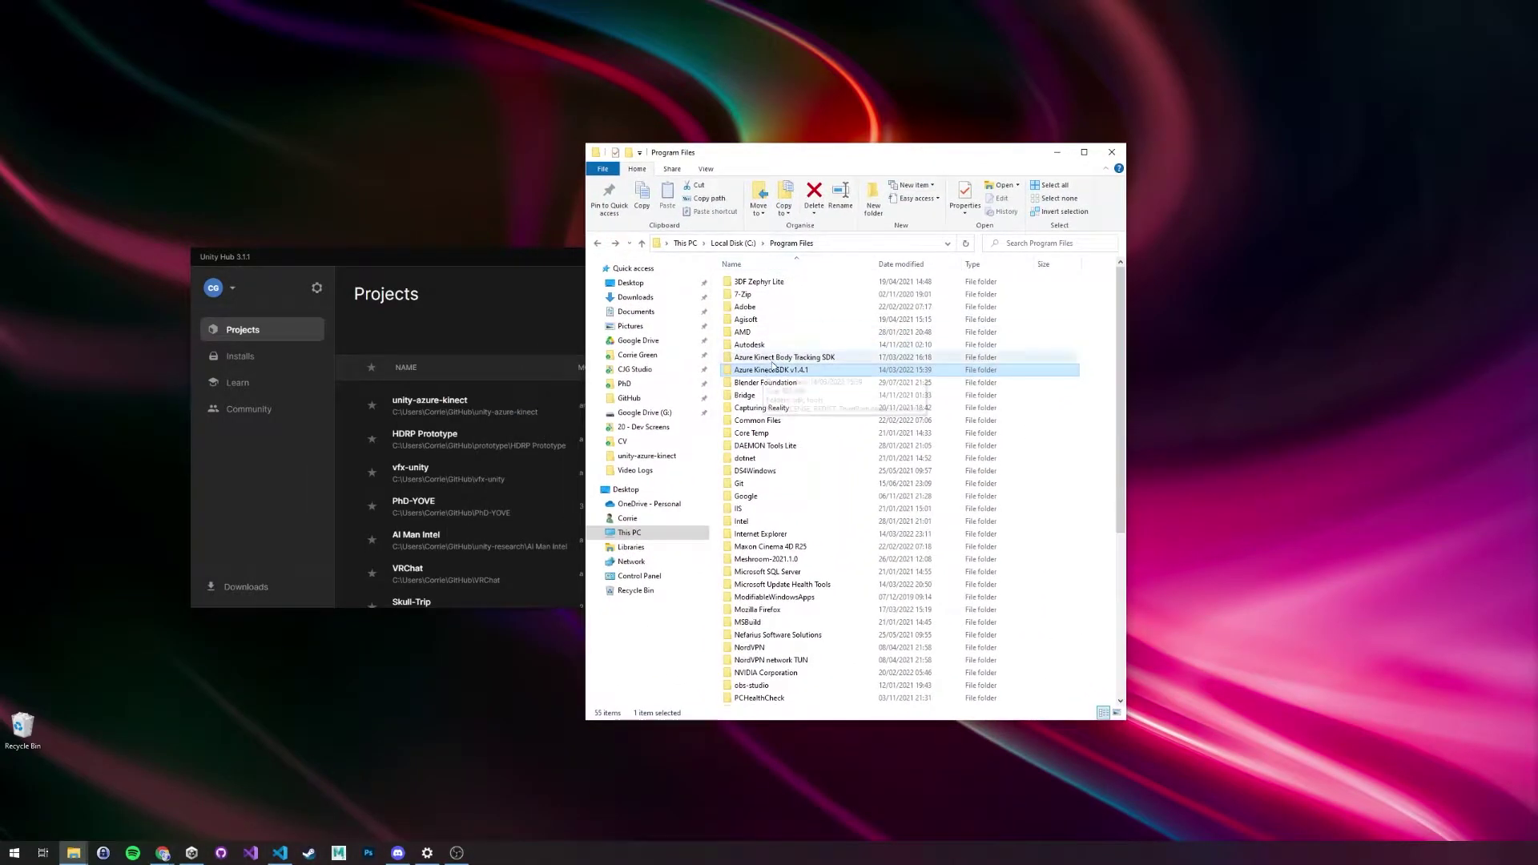
double_click(774, 357)
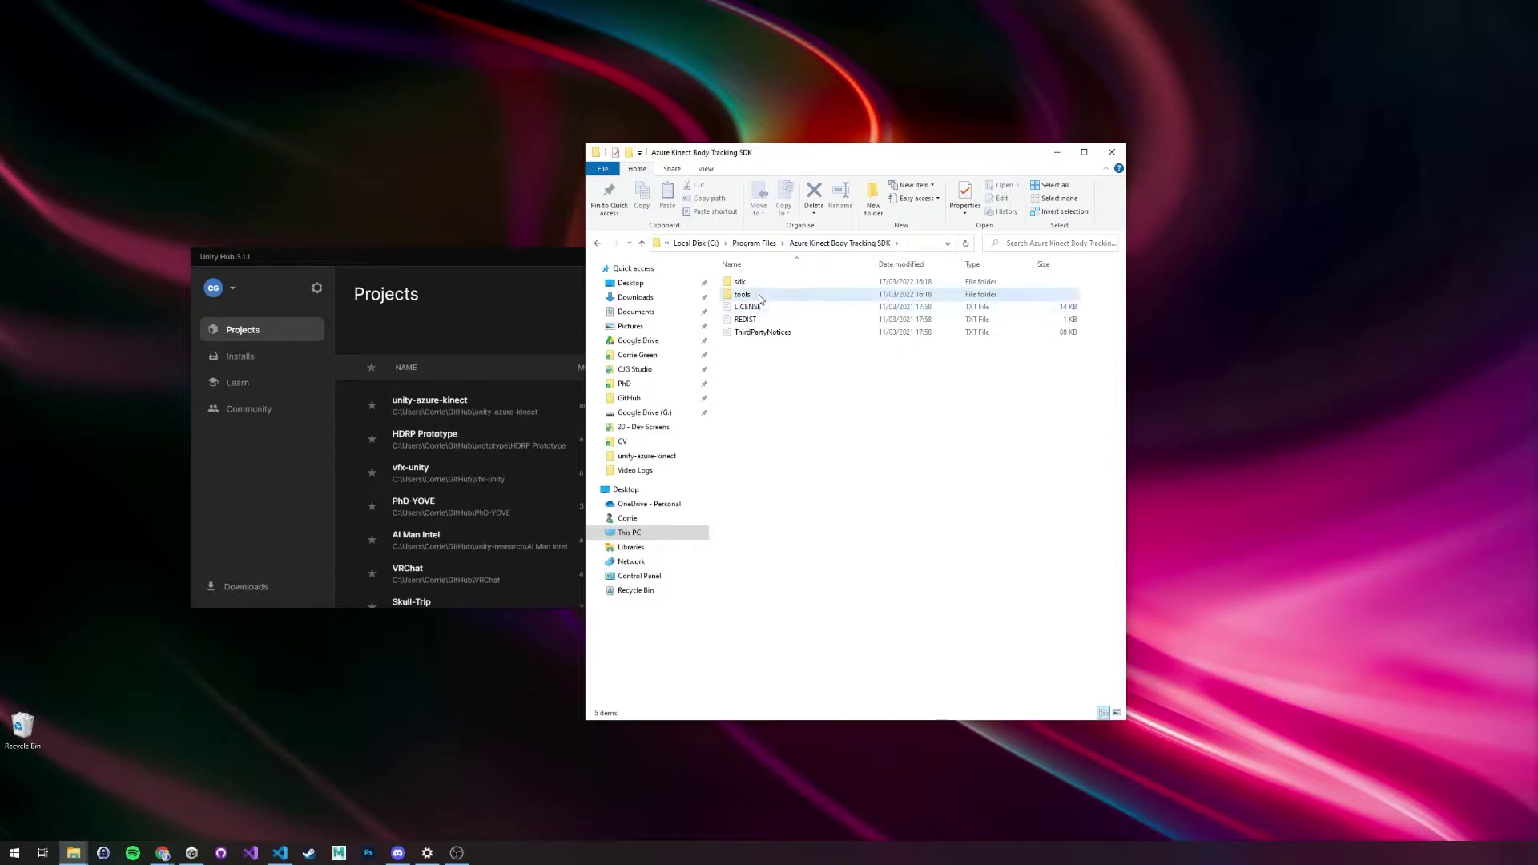
double_click(849, 294)
left_click_drag(844, 637, 822, 178)
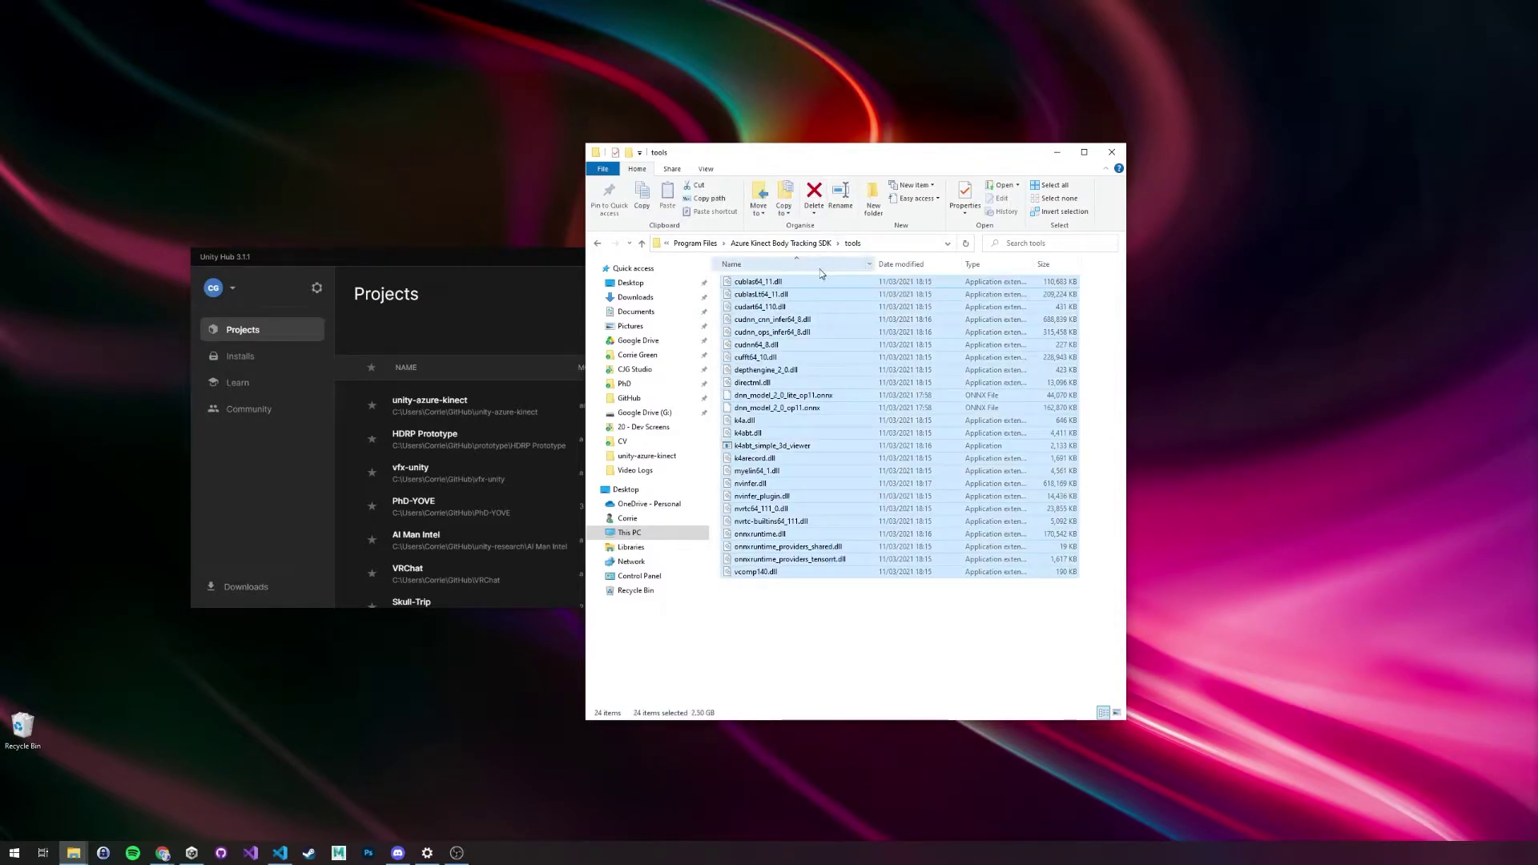
left_click(696, 243)
- Inspect the contents of the Azure Kinect SDK v1.4.1 folder and its tools subfolder
double_click(797, 370)
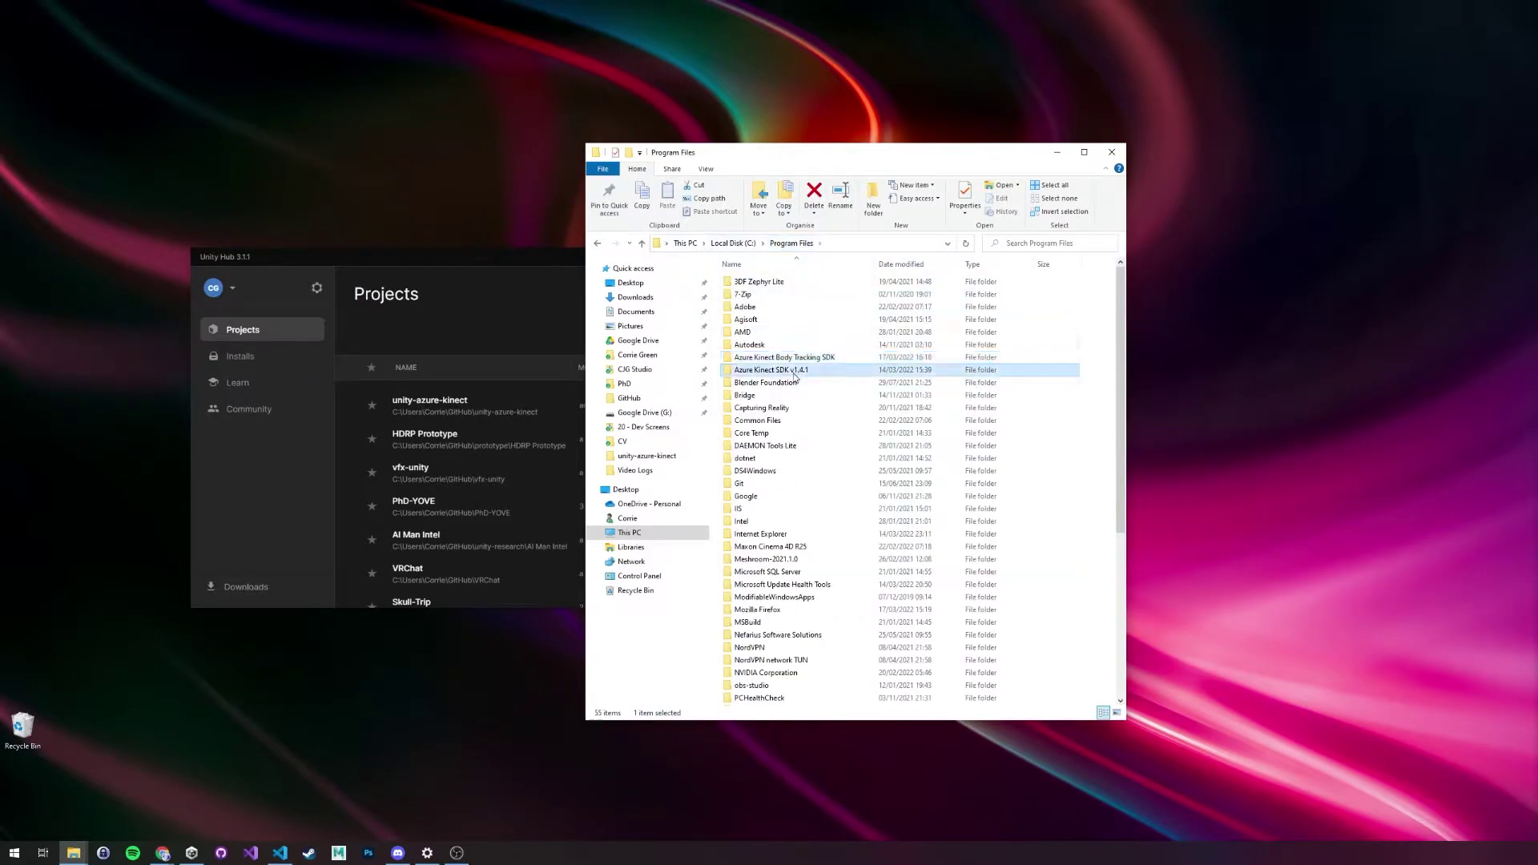
left_click_drag(917, 436, 789, 275)
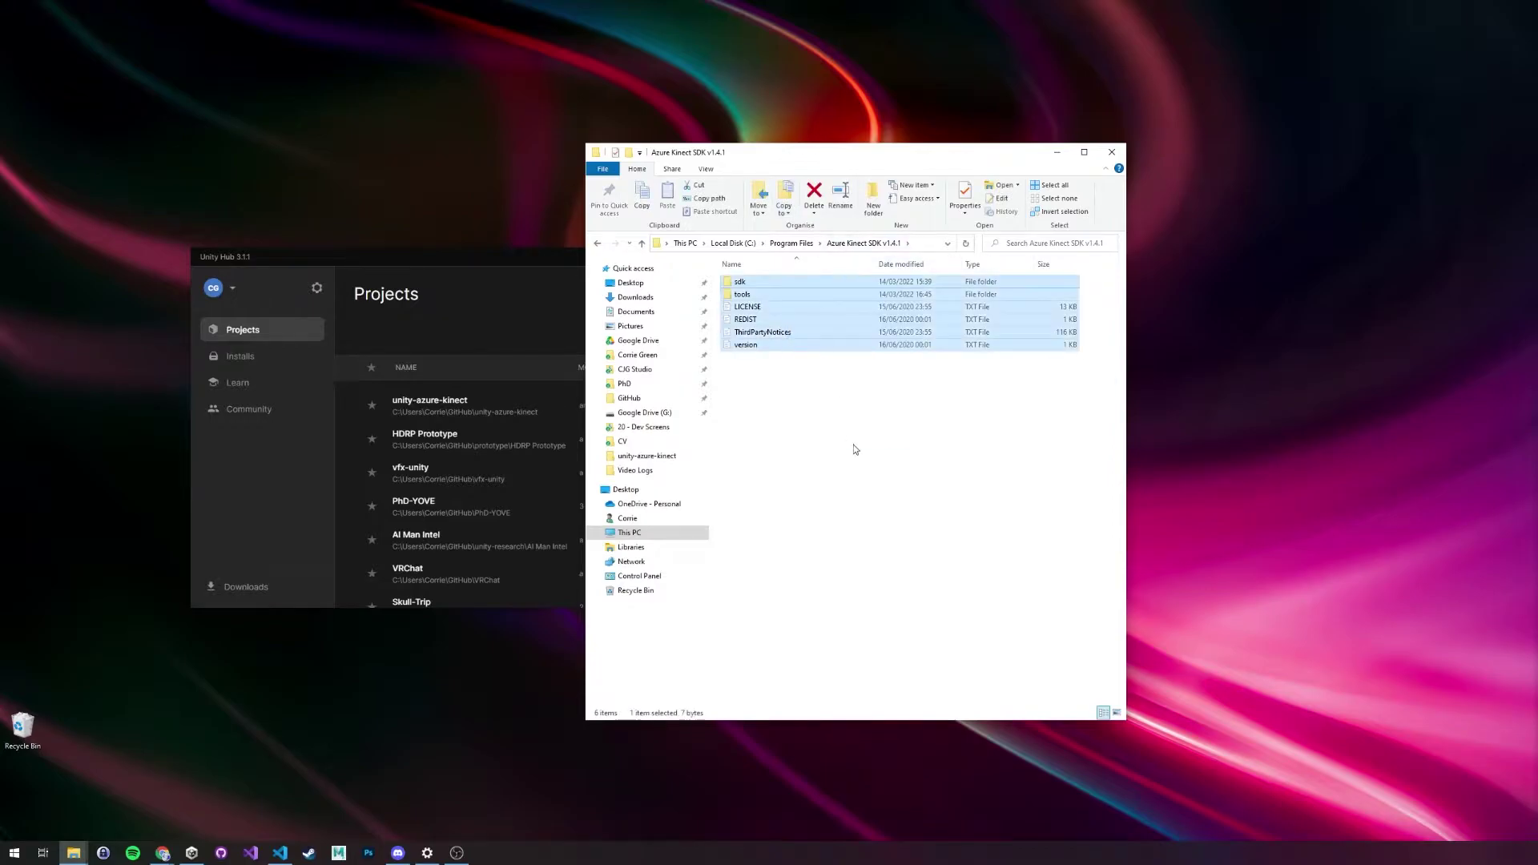
left_click(855, 450)
double_click(760, 294)
- Go back to Program Files, open the Azure Kinect Body Tracking SDK folder and place its window beside Unity Hub
key("alt+Left")
key("alt+Left")
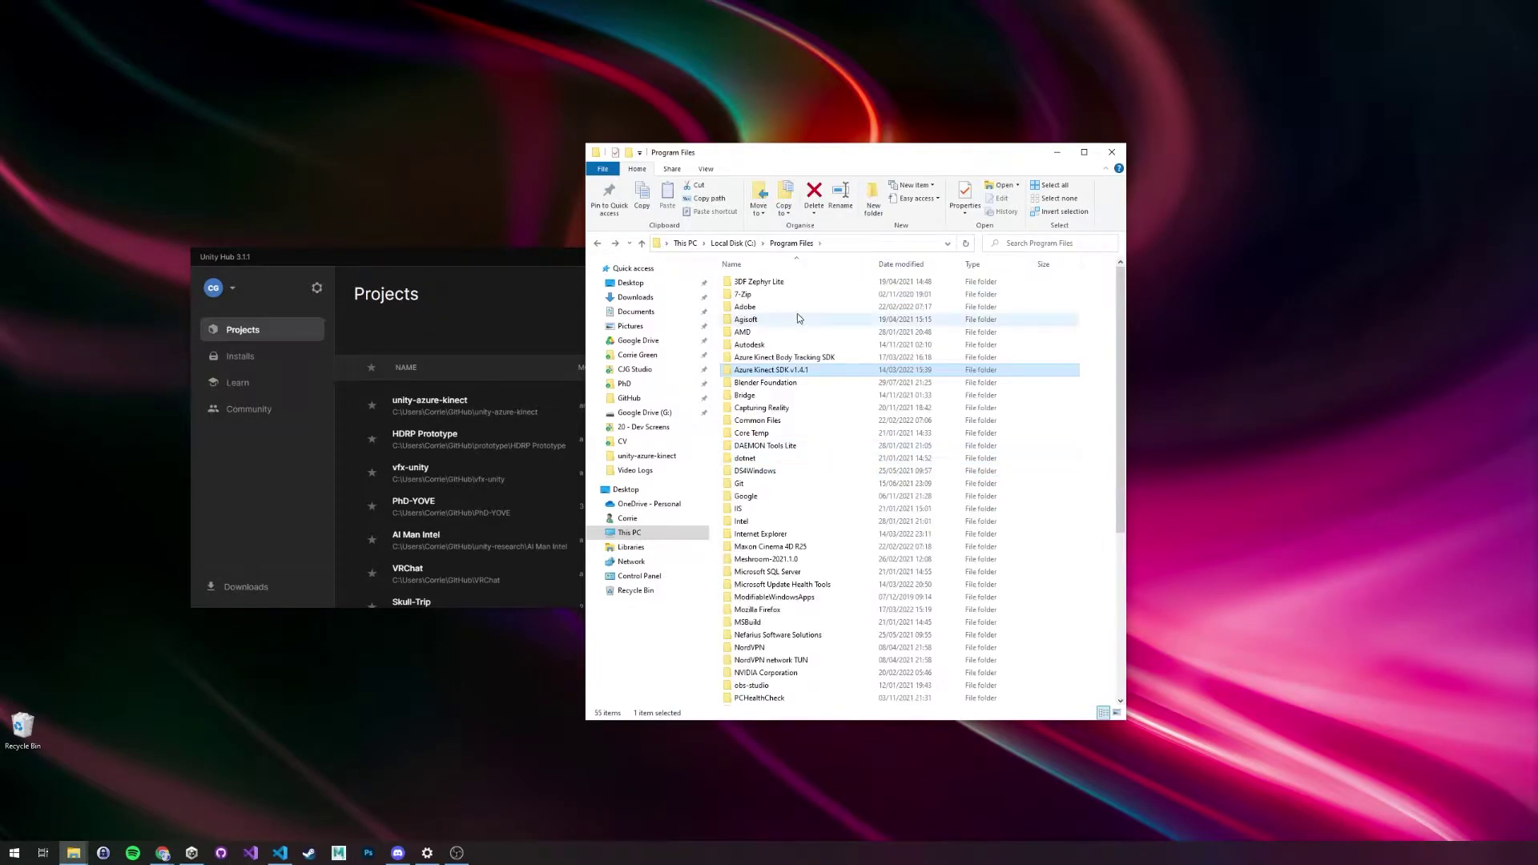
double_click(804, 360)
left_click_drag(832, 154, 1133, 137)
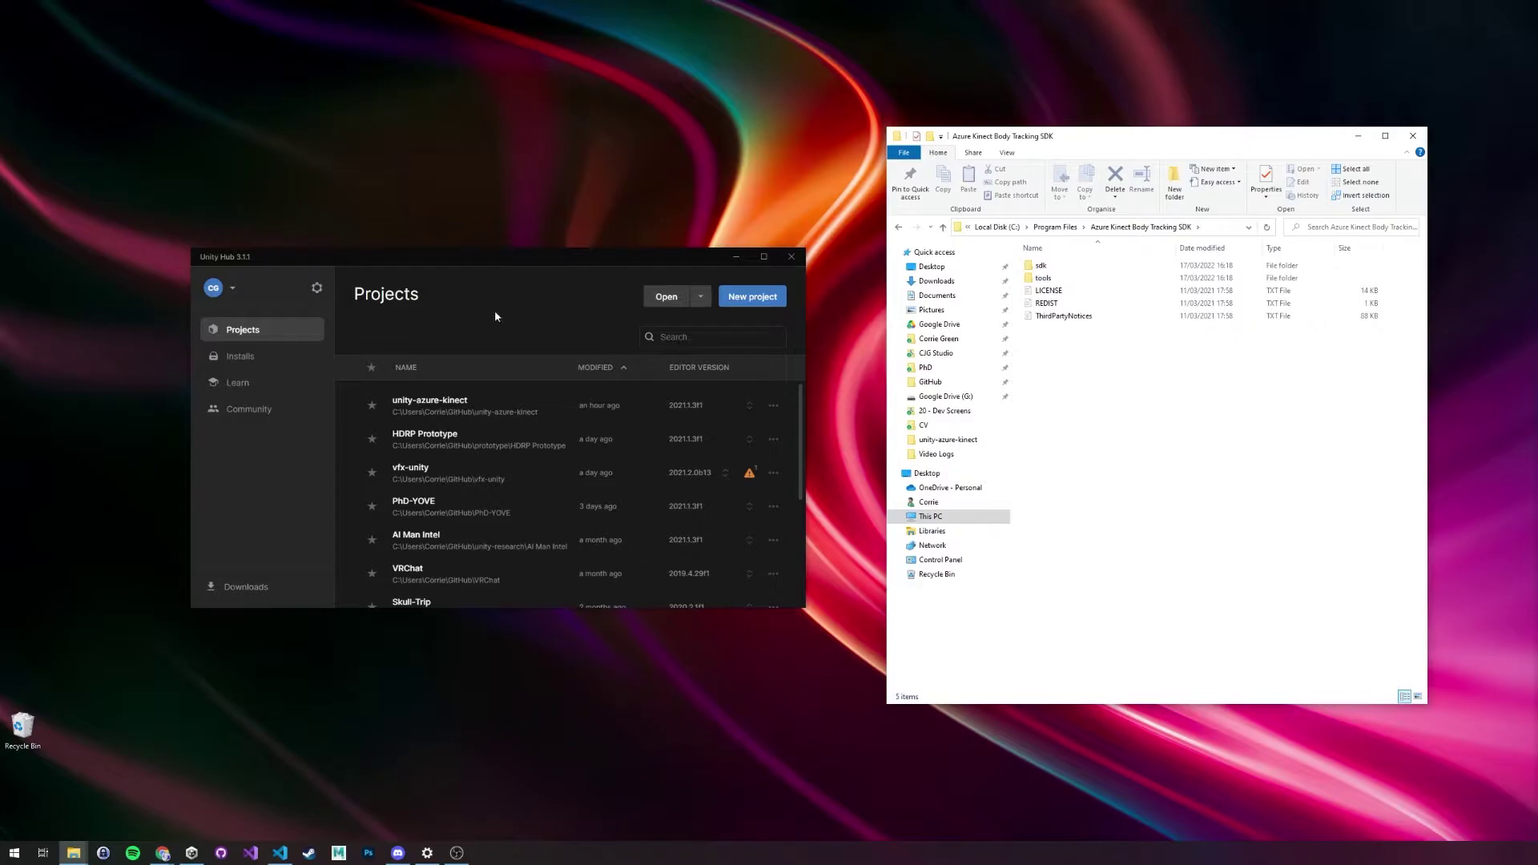
- Add the sample_unity_bodytracking project to Unity Hub from body-tracking-samples inside the downloaded Azure-Kinect-Samples-master folder
left_click(668, 297)
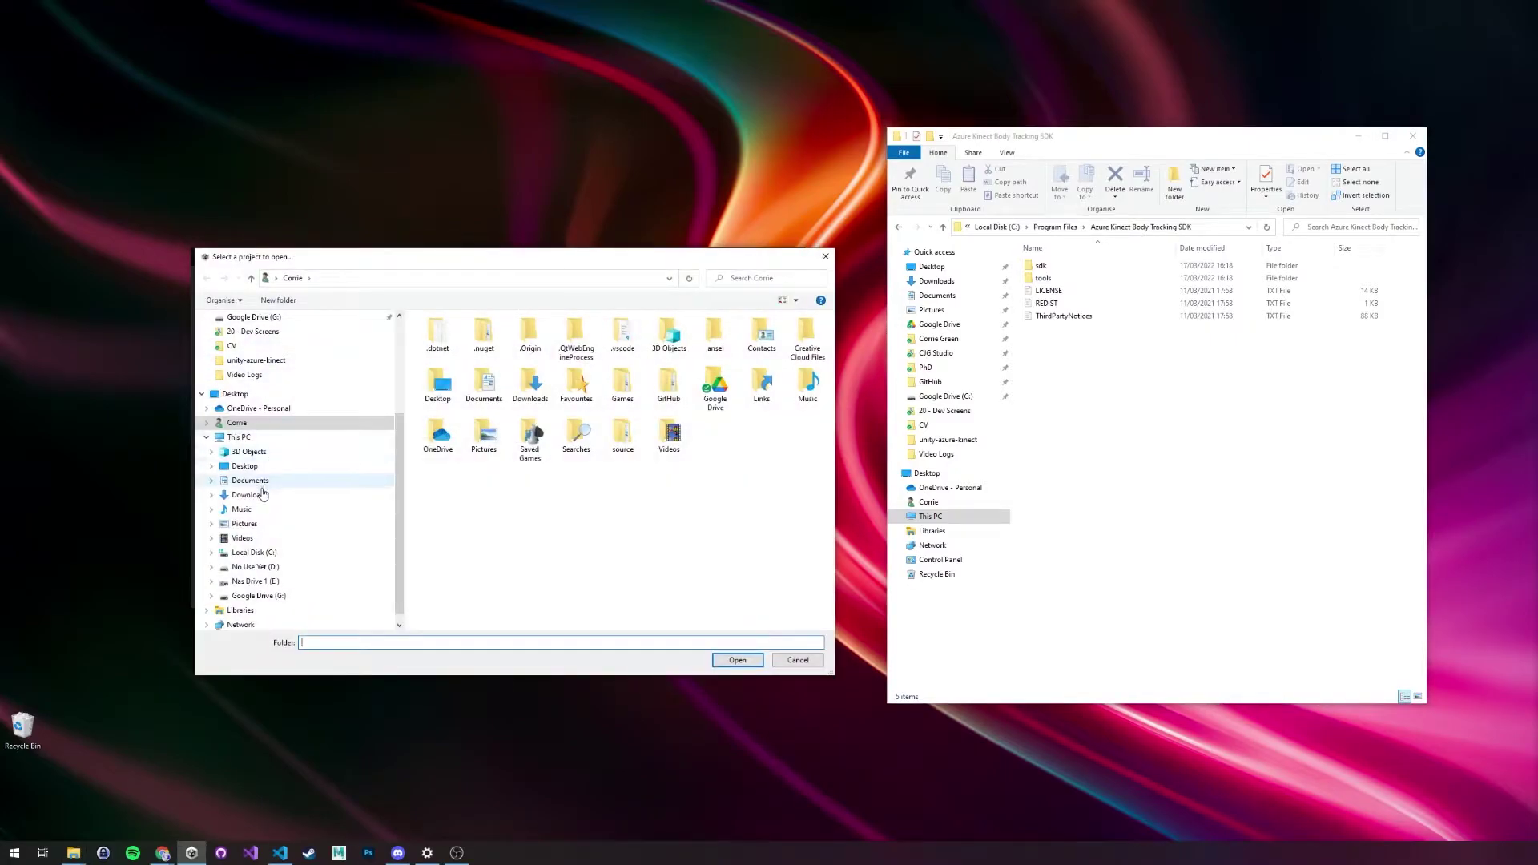
left_click(263, 494)
double_click(465, 347)
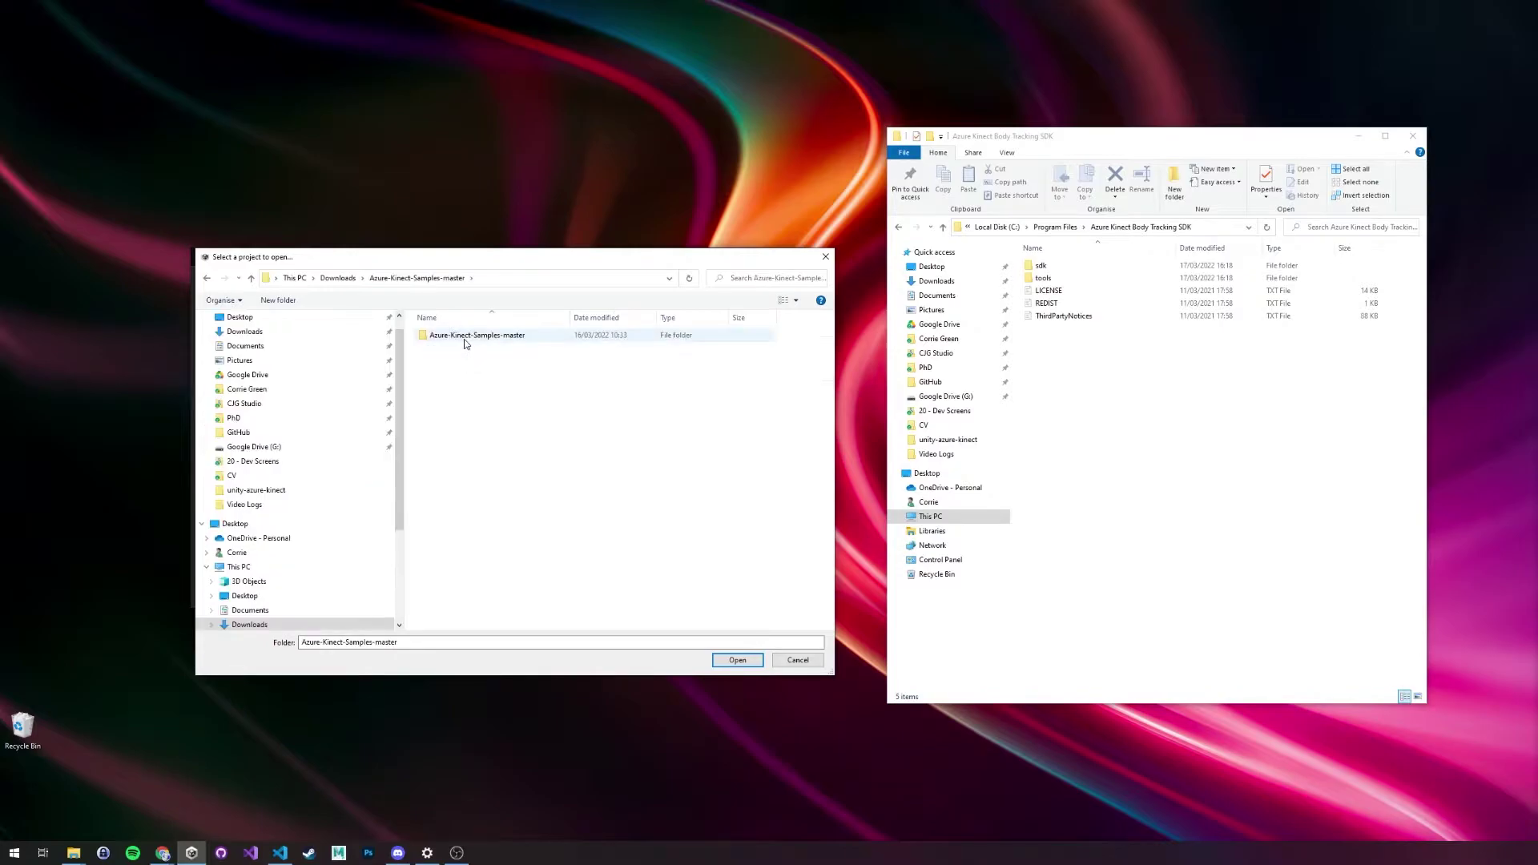
double_click(465, 343)
double_click(457, 335)
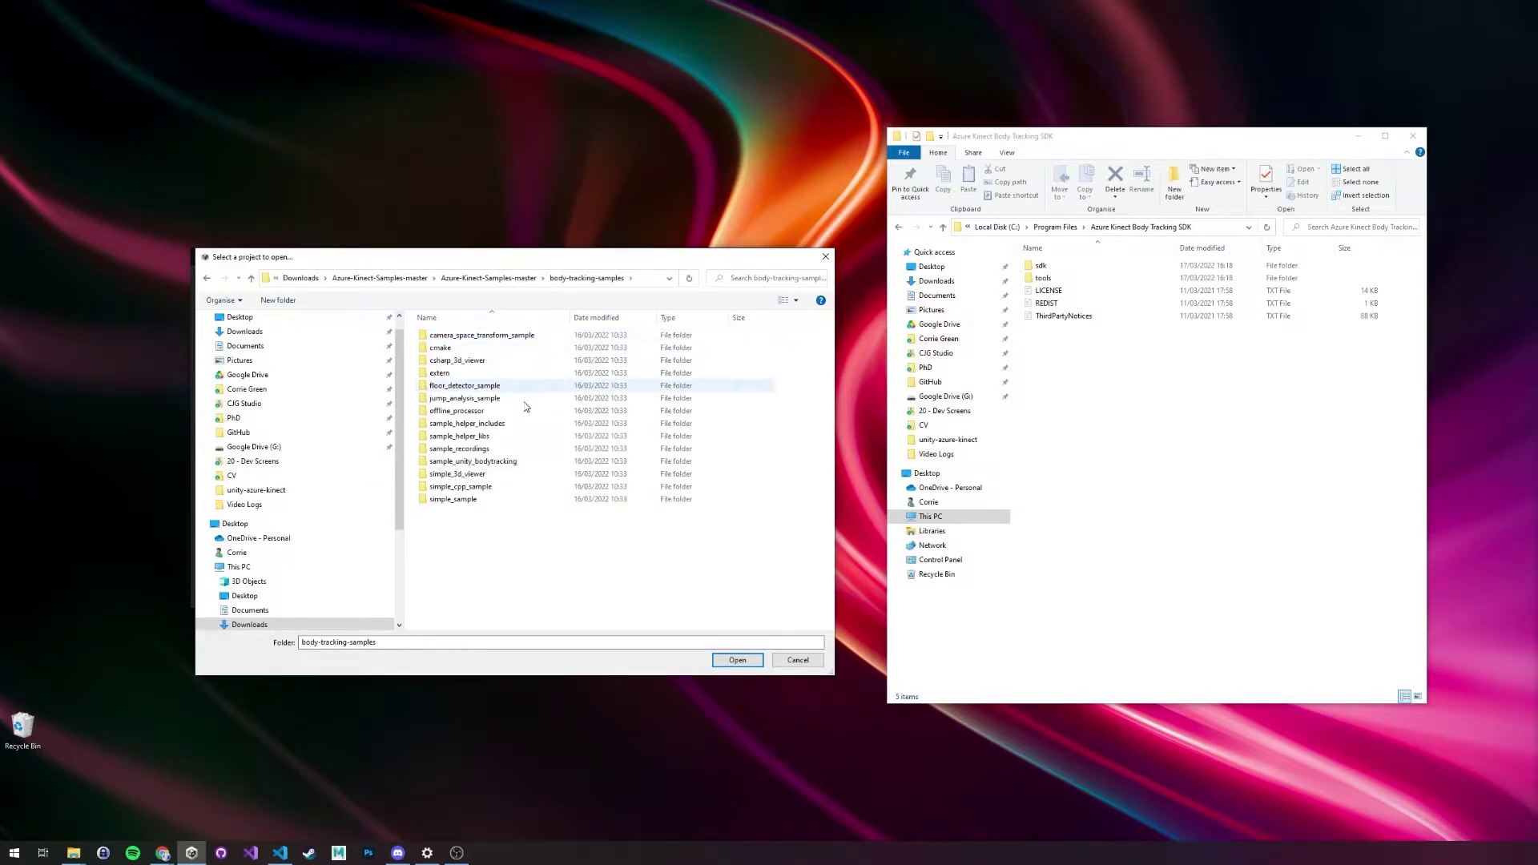
double_click(481, 462)
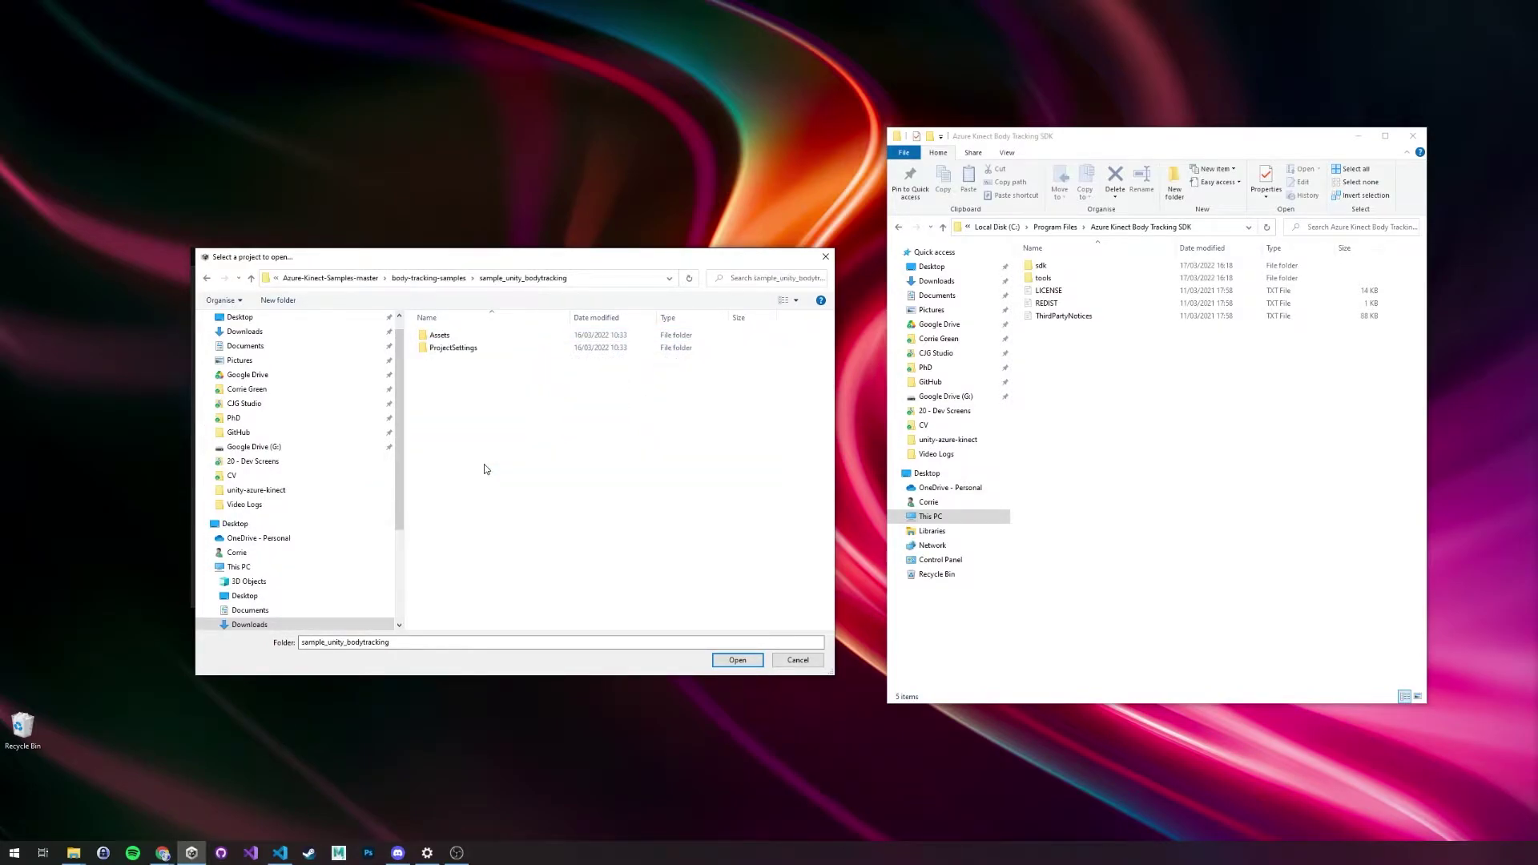
left_click(737, 661)
- Open the sample_unity_bodytracking project with editor version 2020.2.1f1 and confirm the version change
left_click(429, 491)
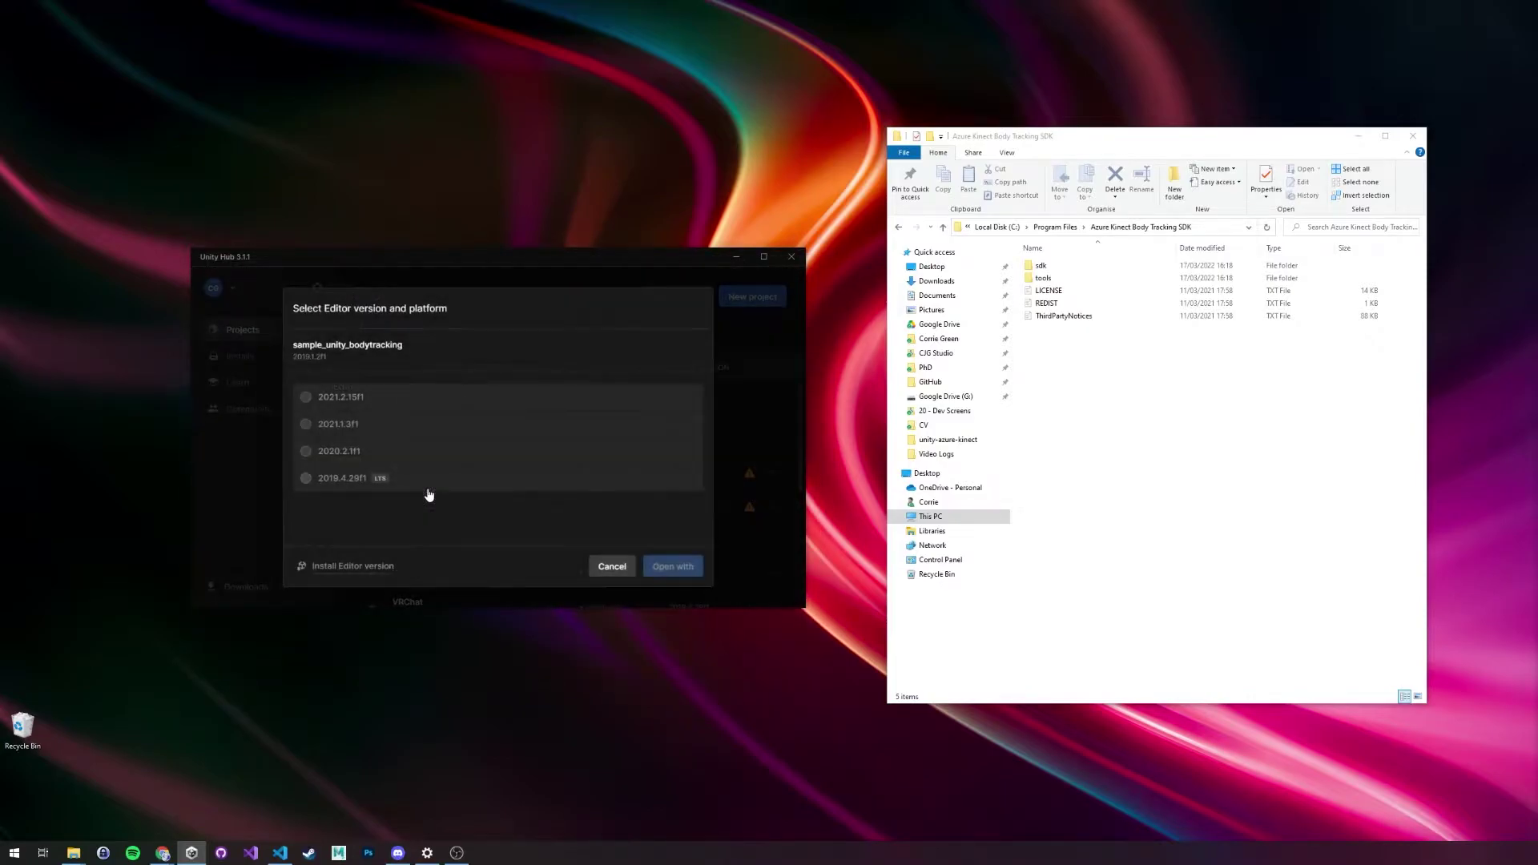
left_click(393, 456)
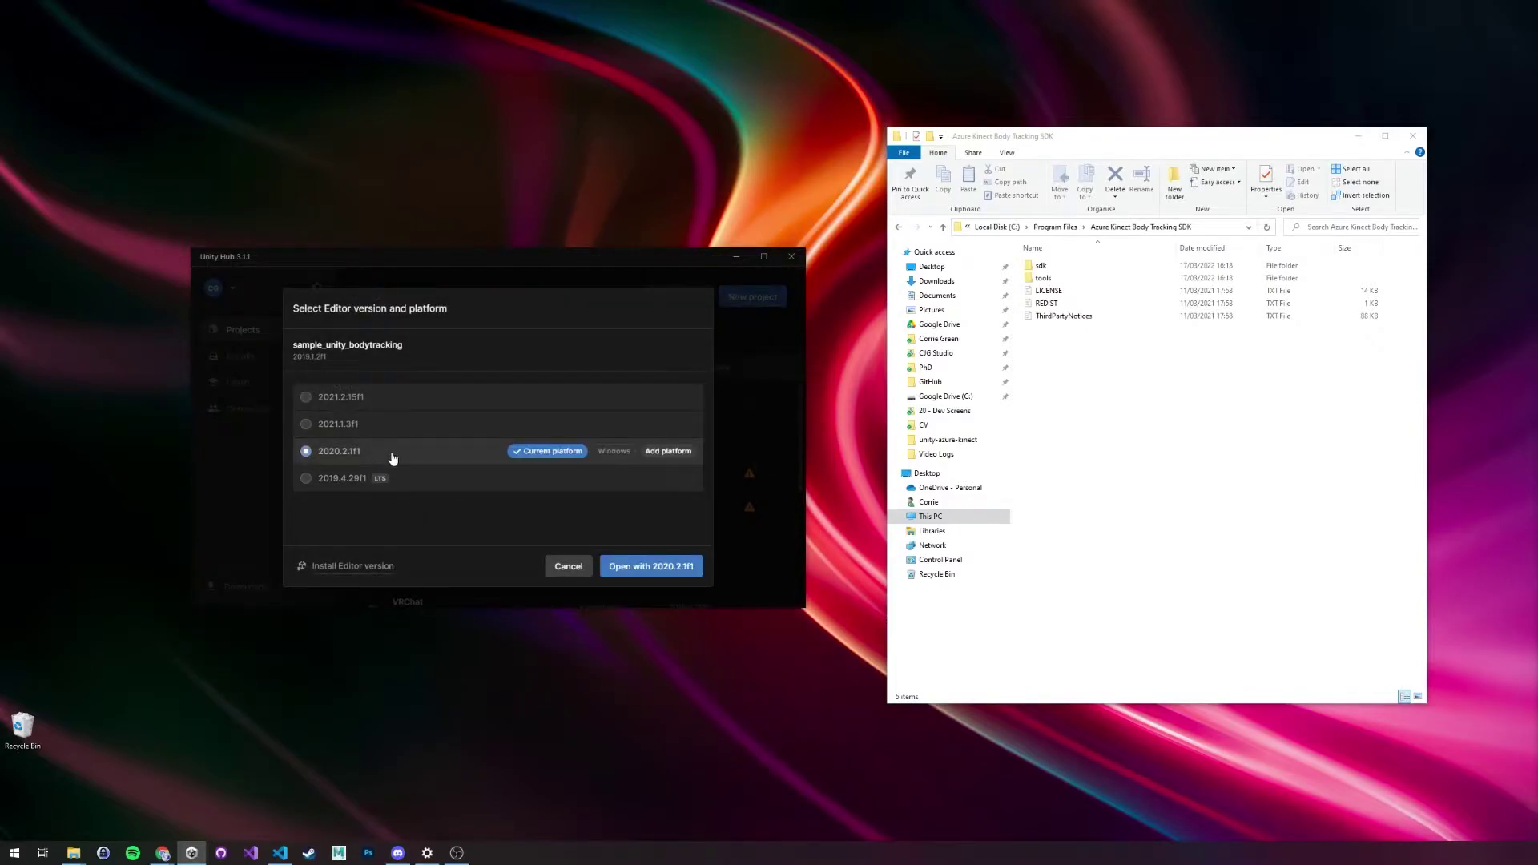
left_click(636, 566)
left_click(553, 505)
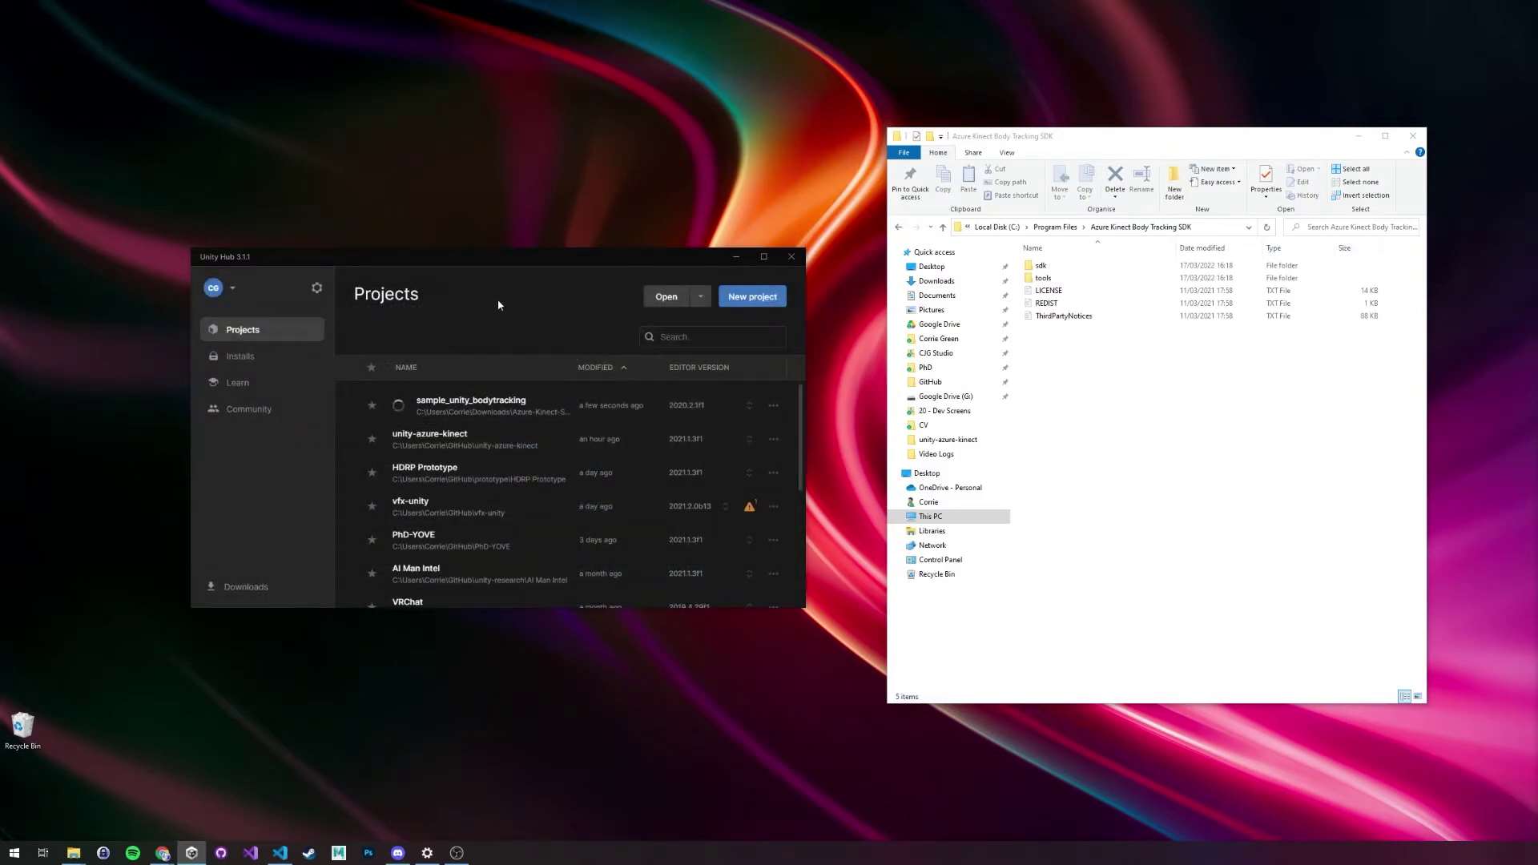
left_click_drag(493, 257, 468, 147)
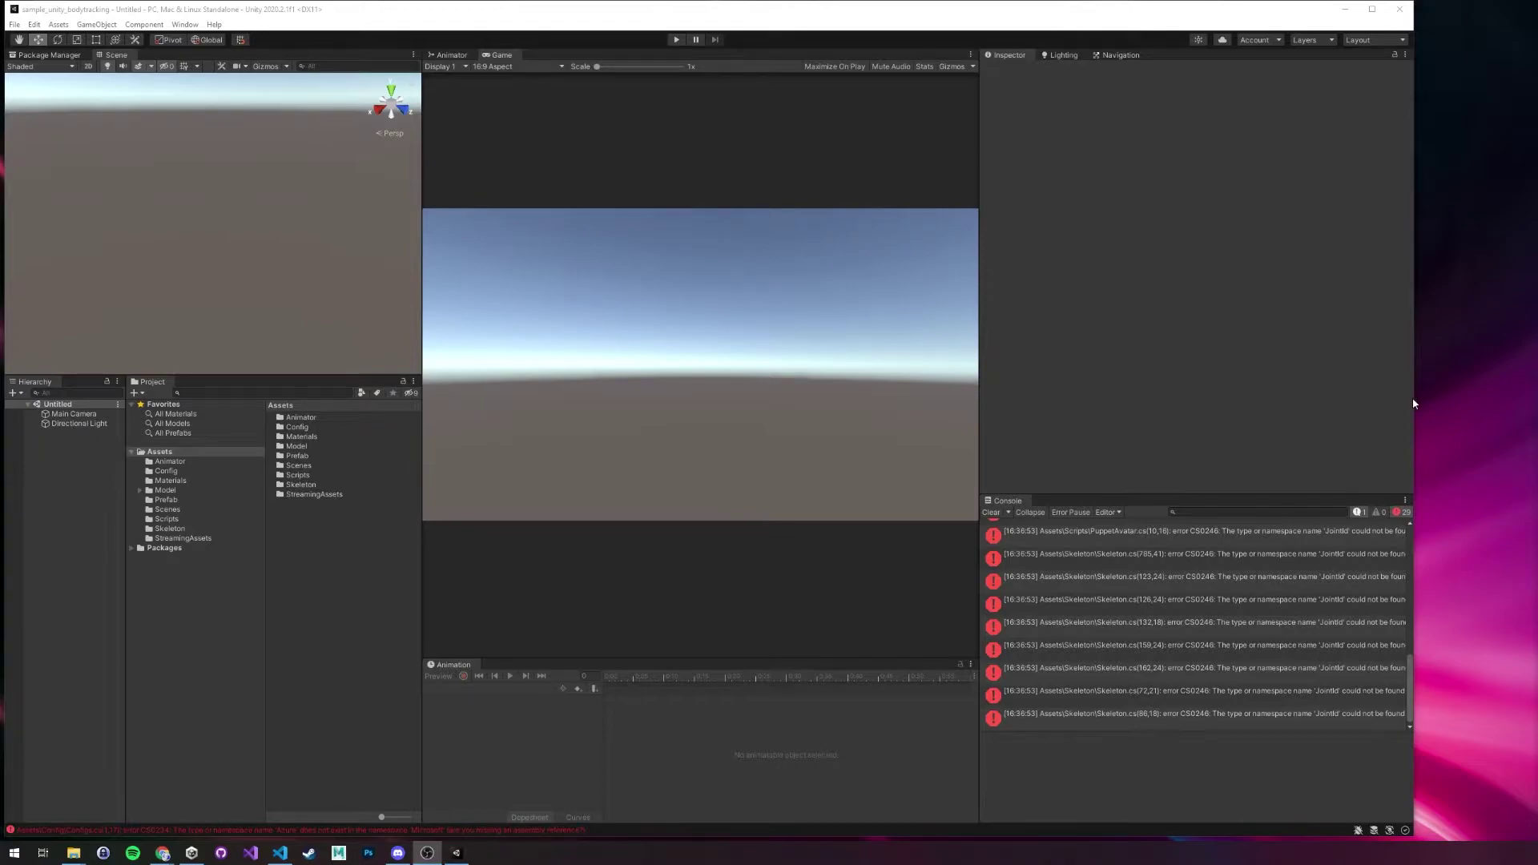
- Enlarge the Unity editor window to fill the screen and widen the Game view
left_click_drag(1415, 398, 1533, 410)
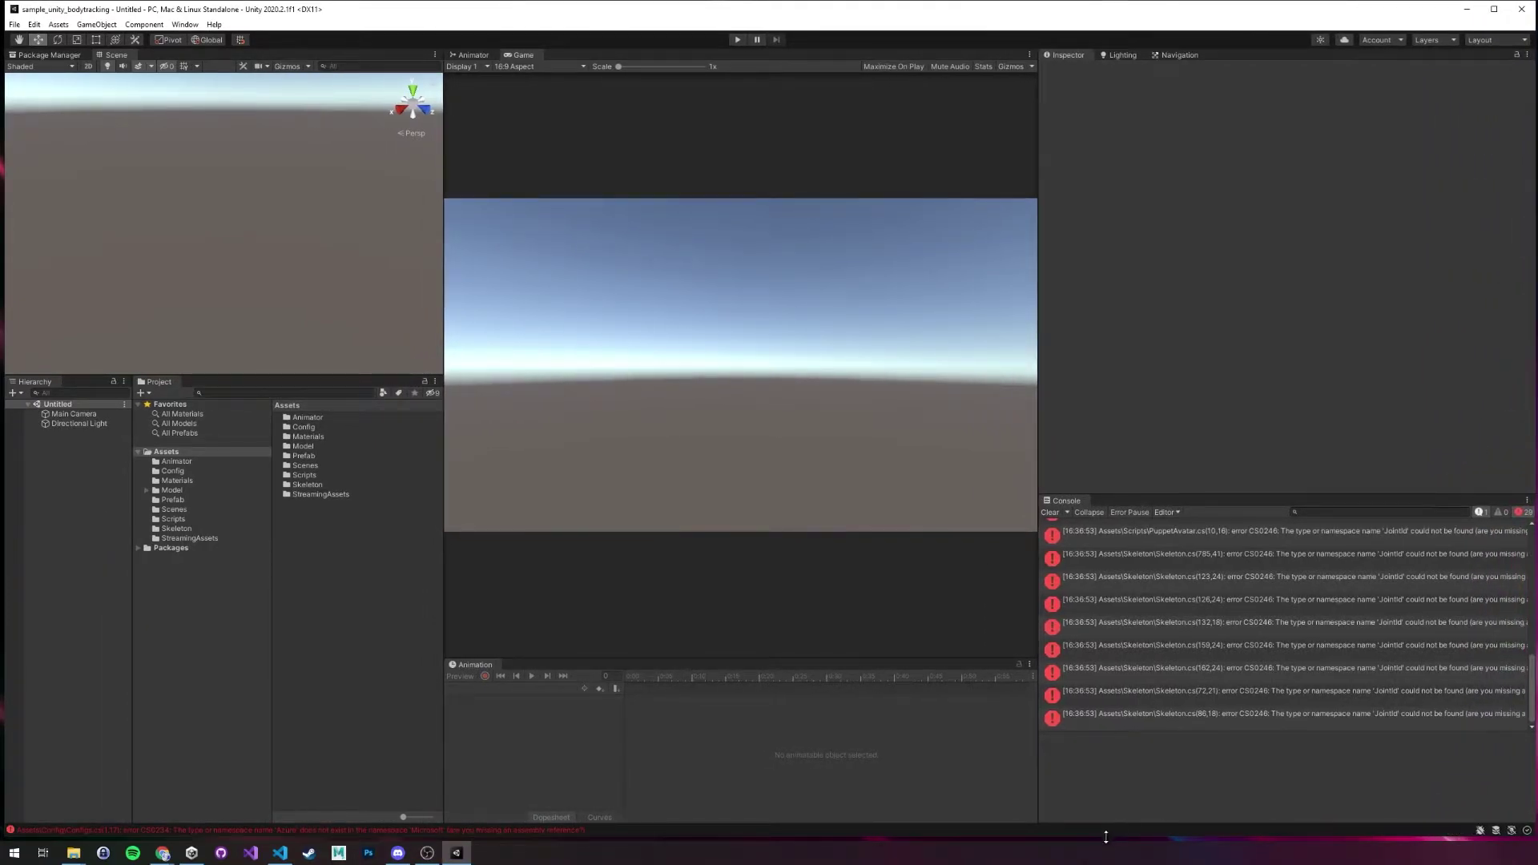
left_click_drag(1106, 837, 1106, 840)
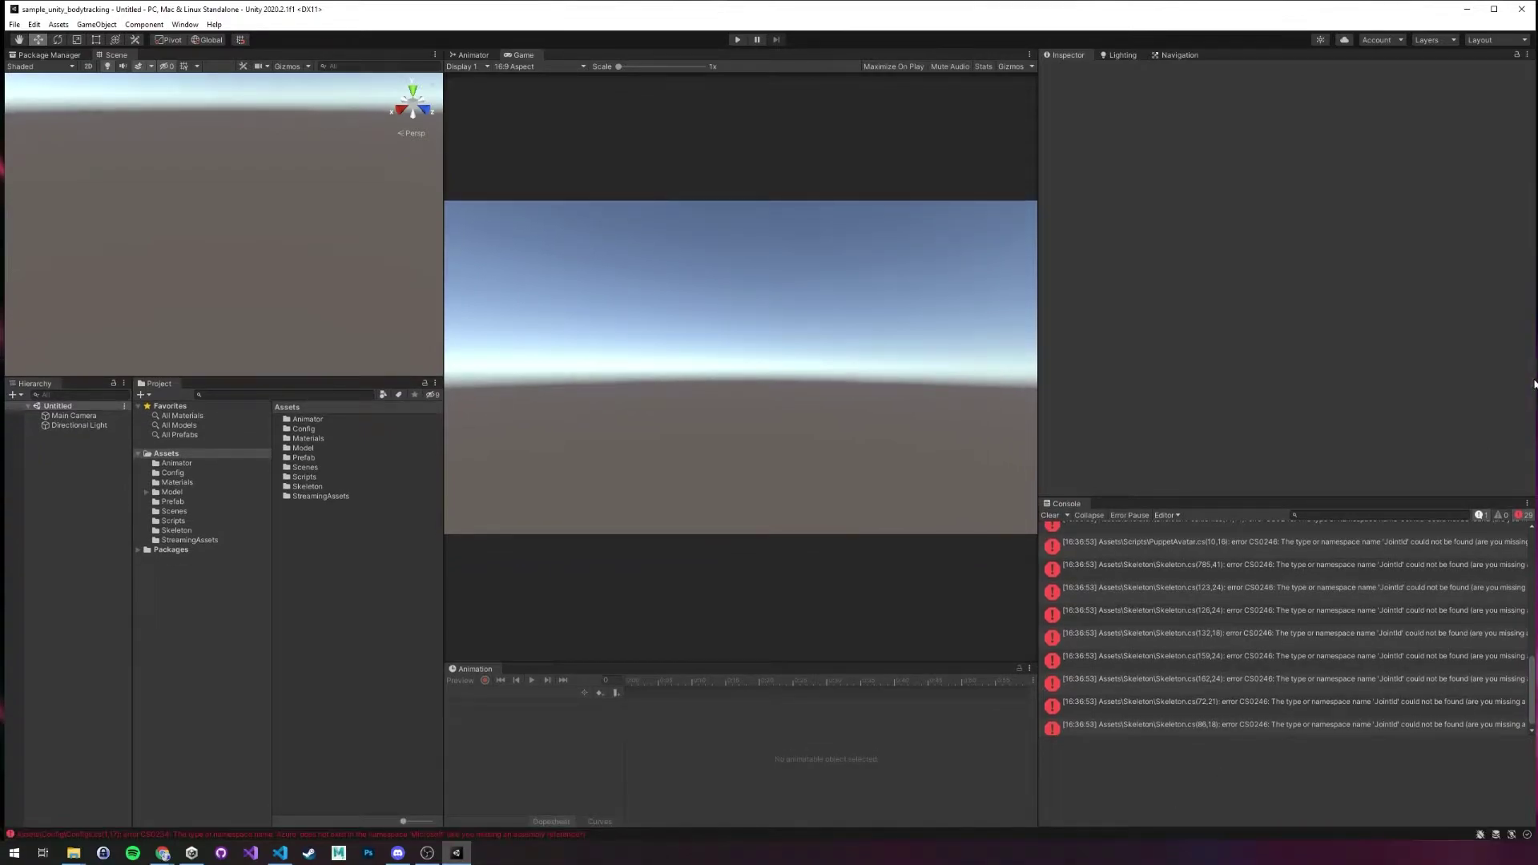
left_click_drag(1040, 412, 1201, 394)
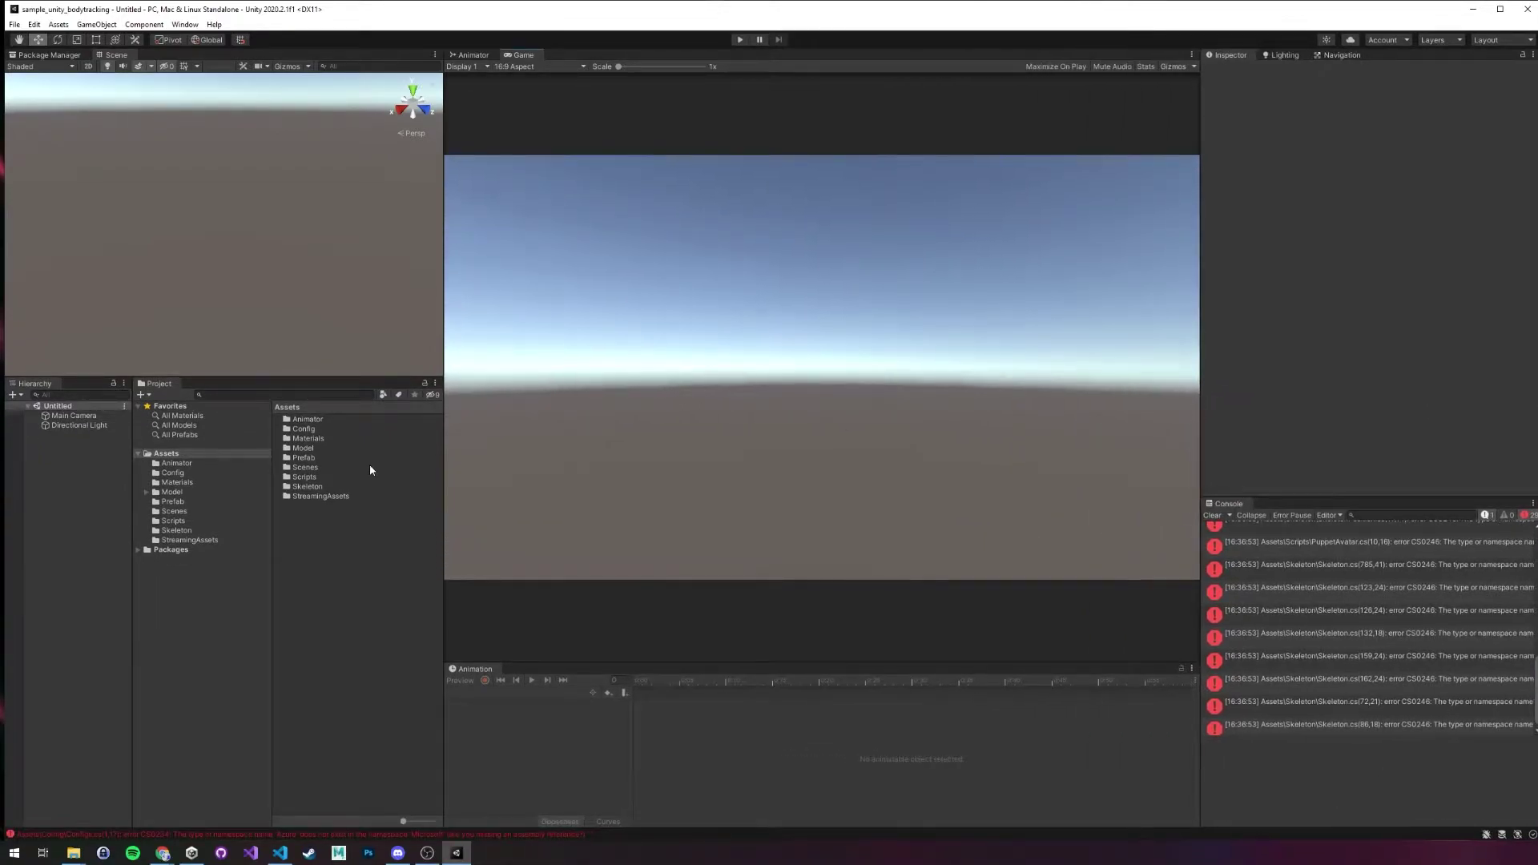
- Open the TrackerHandler script from the project's Scripts folder in Visual Studio and enlarge the code window
double_click(304, 477)
double_click(319, 496)
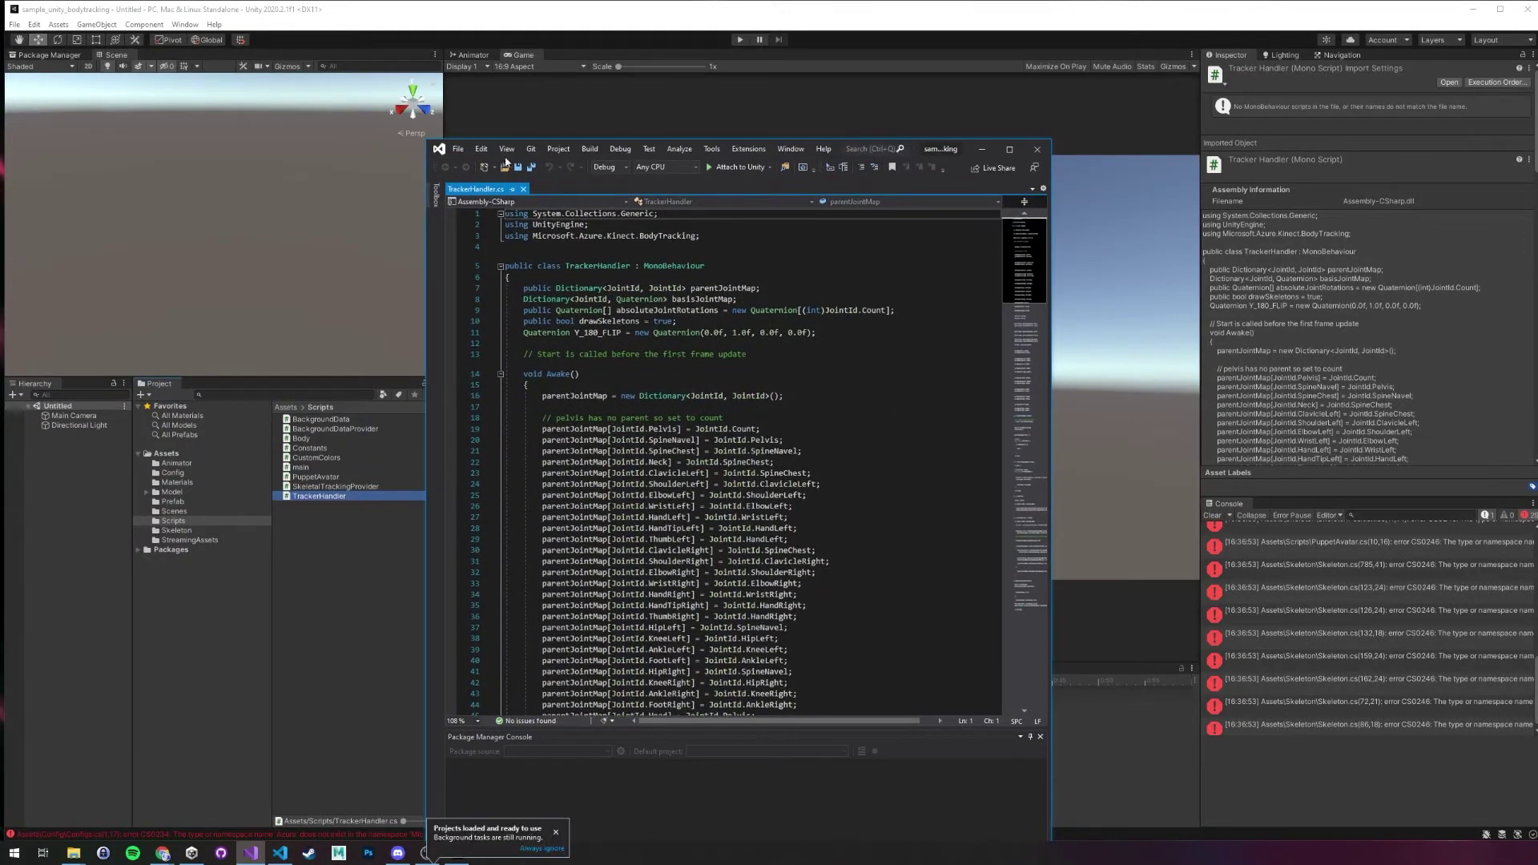
left_click_drag(427, 141, 7, 3)
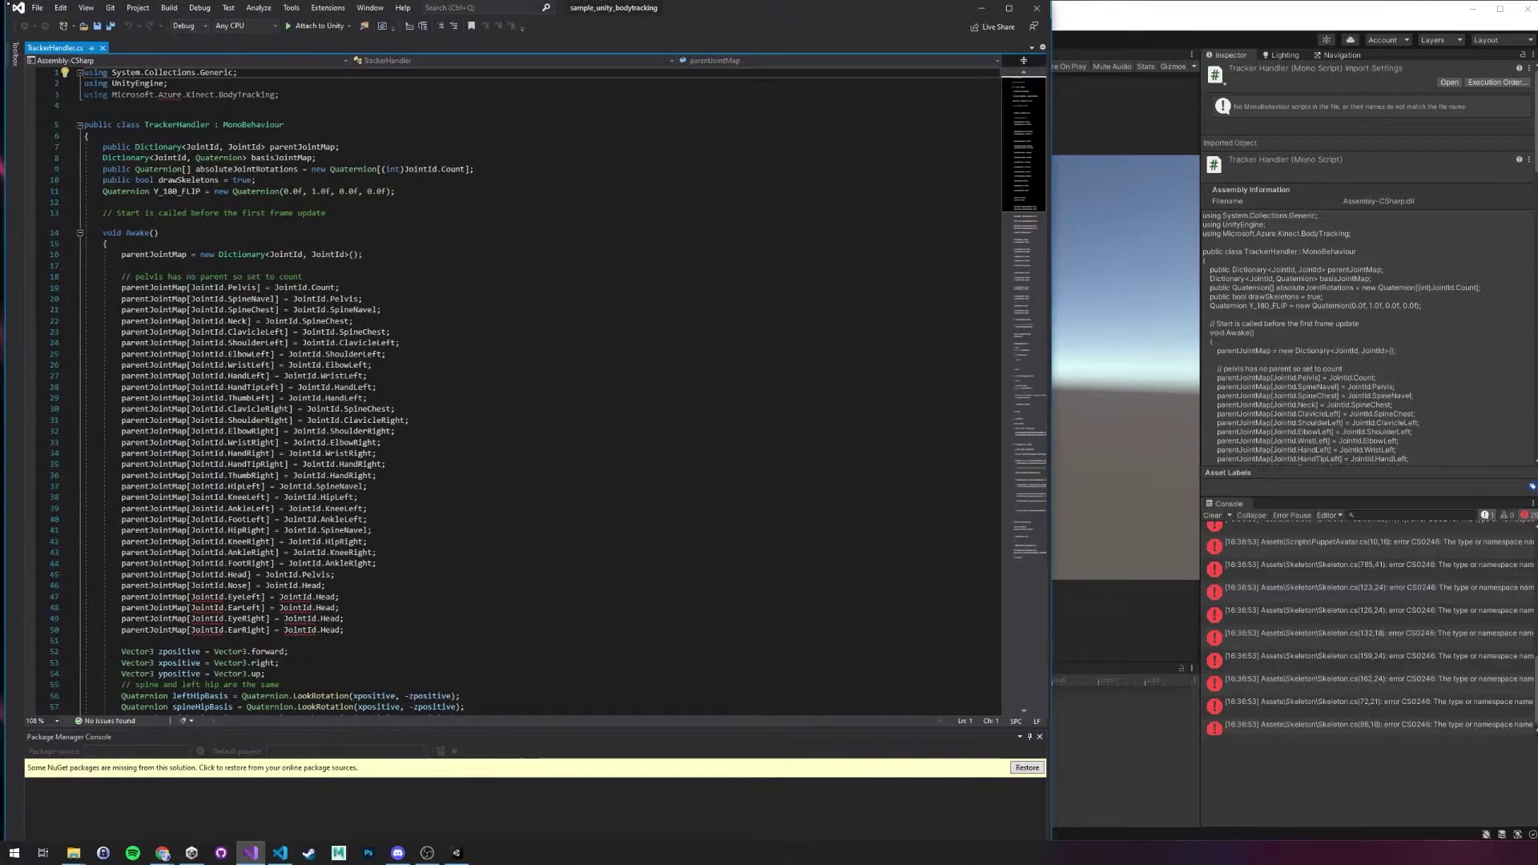
- Open the NuGet Package Manager Console in Visual Studio and switch back to the Unity editor
left_click(207, 9)
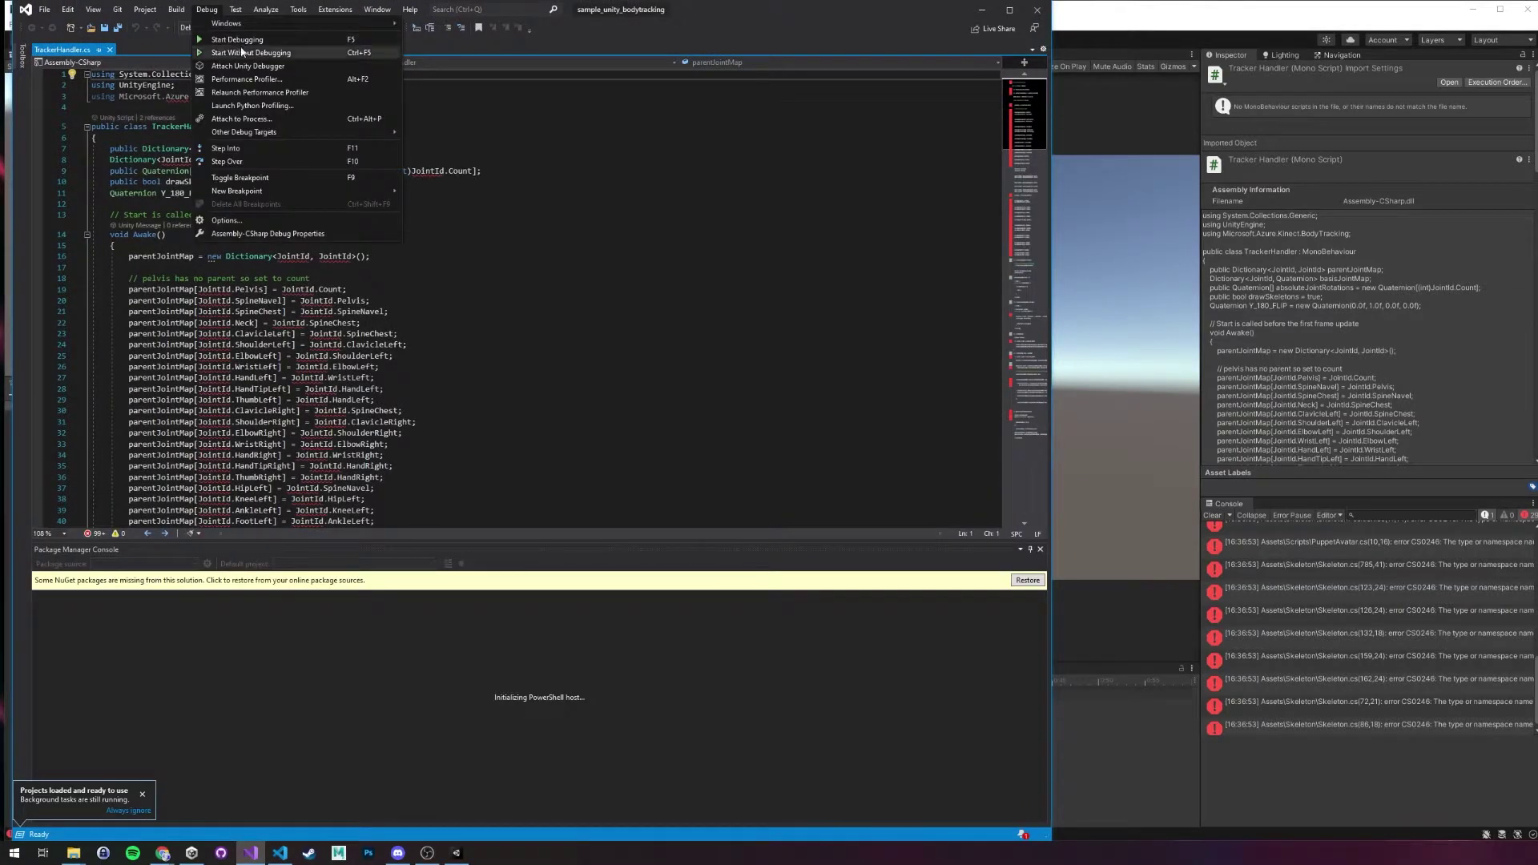
mouse_move(298, 9)
mouse_move(353, 101)
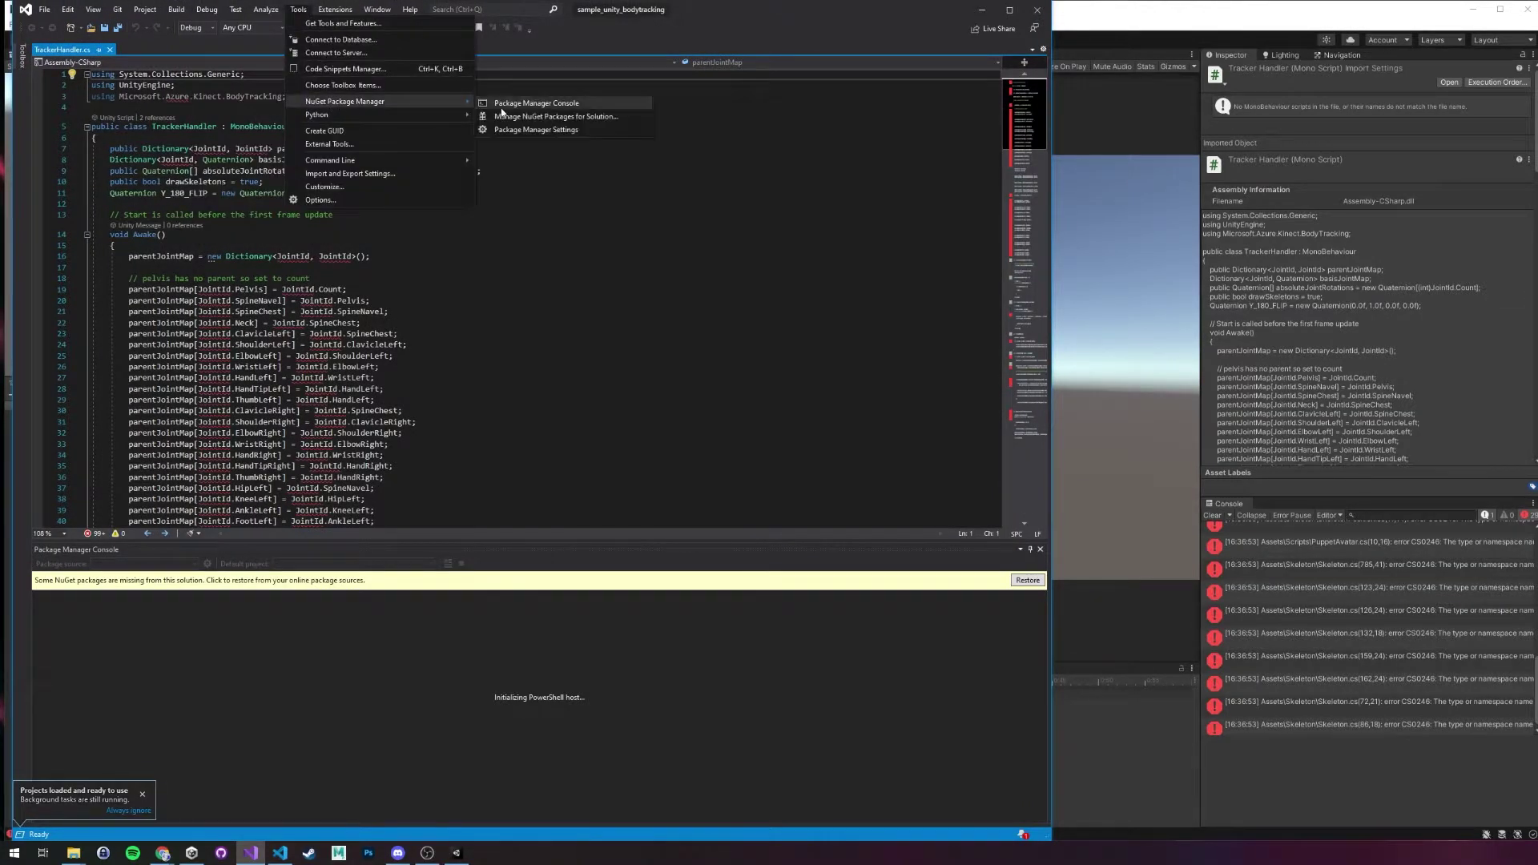
left_click(502, 107)
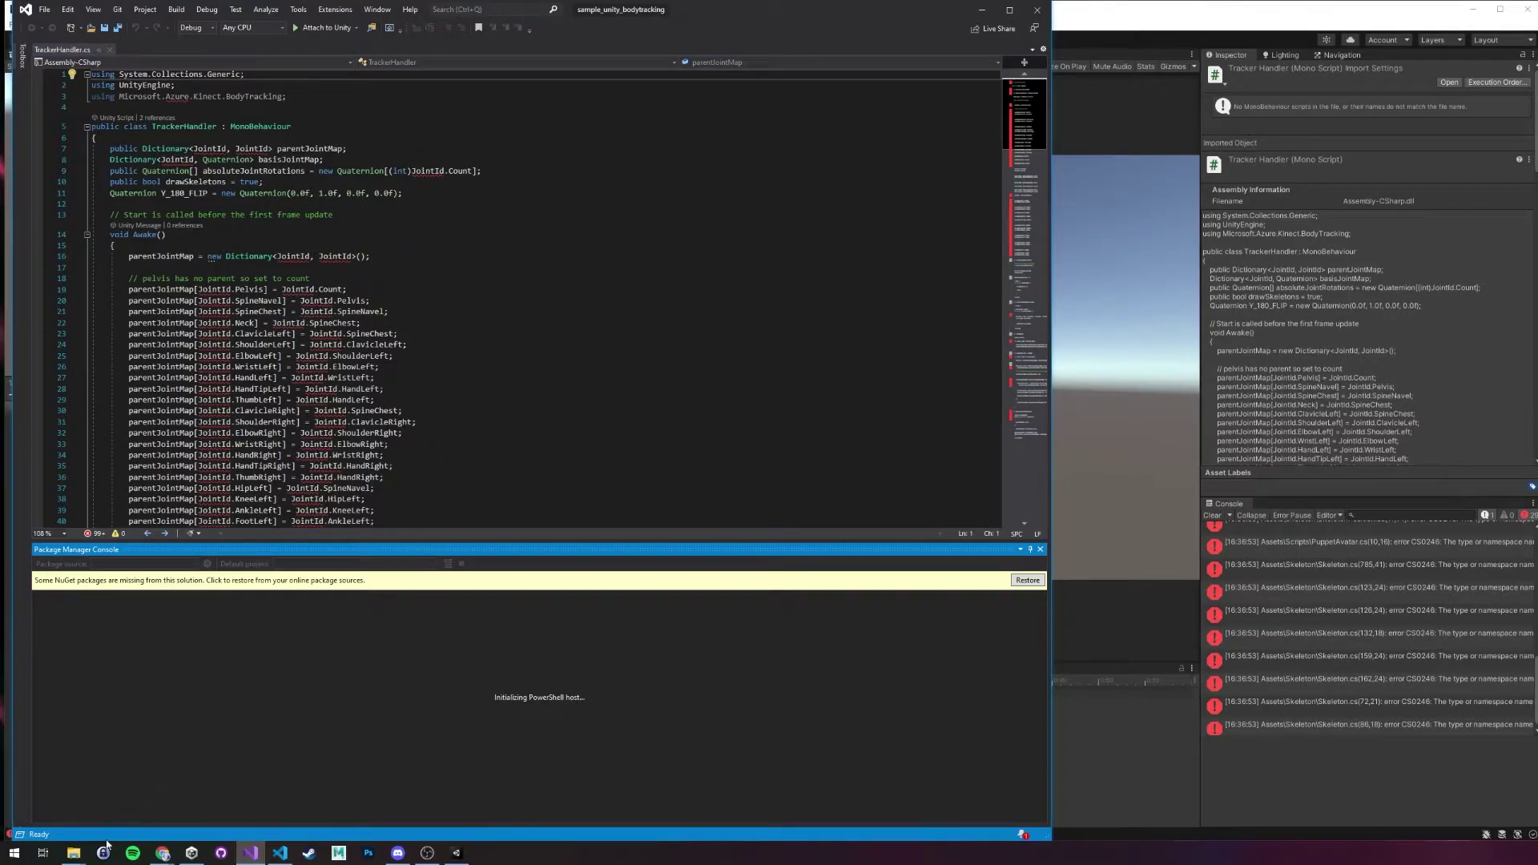
mouse_move(73, 853)
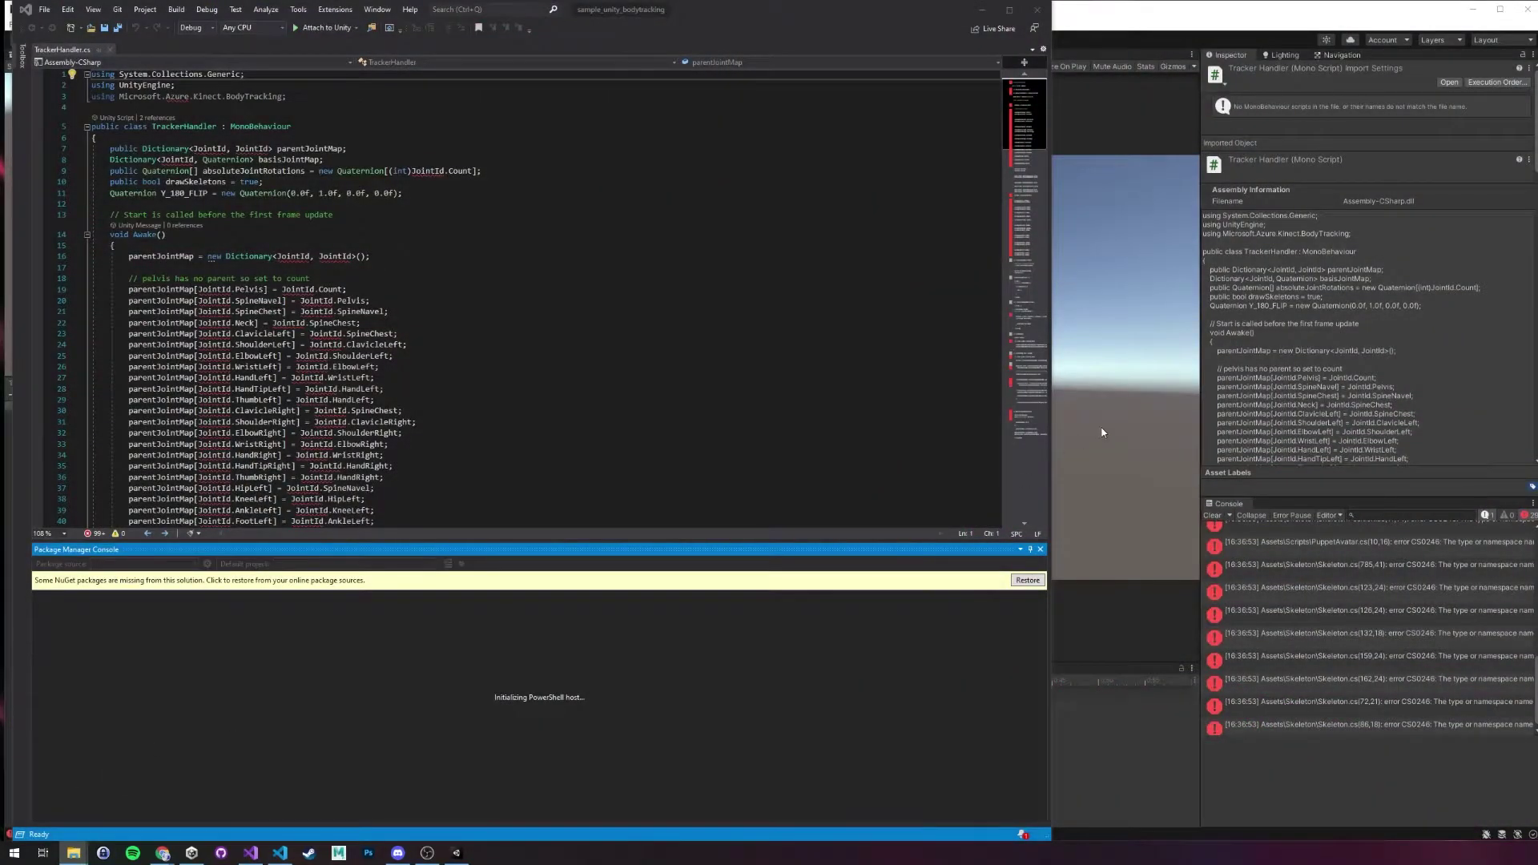
left_click(1102, 432)
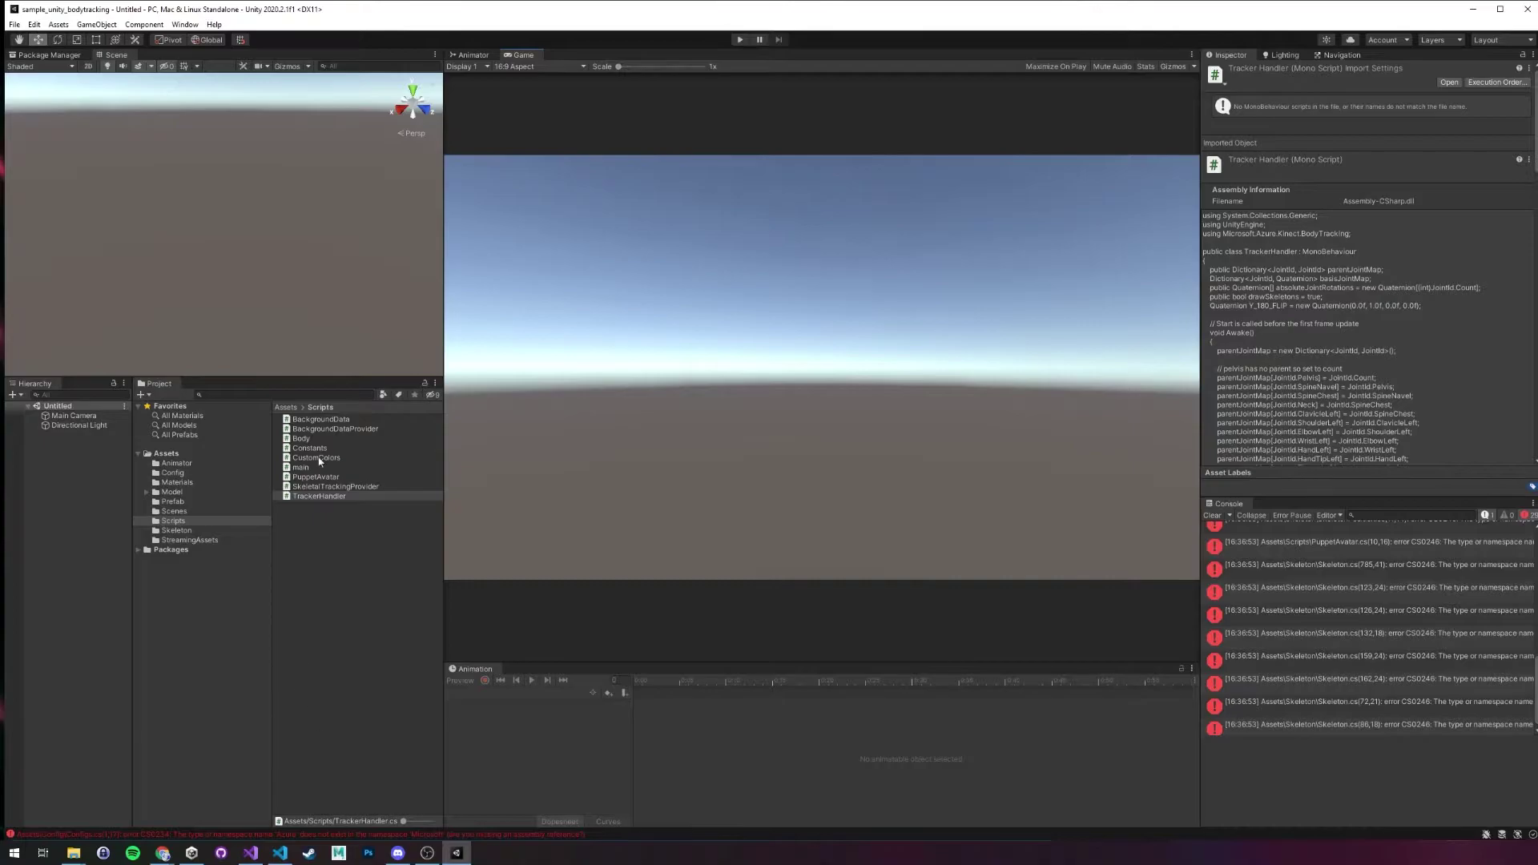
- Show the project's Scripts folder in File Explorer and go up to the sample_unity_bodytracking root folder
right_click(175, 521)
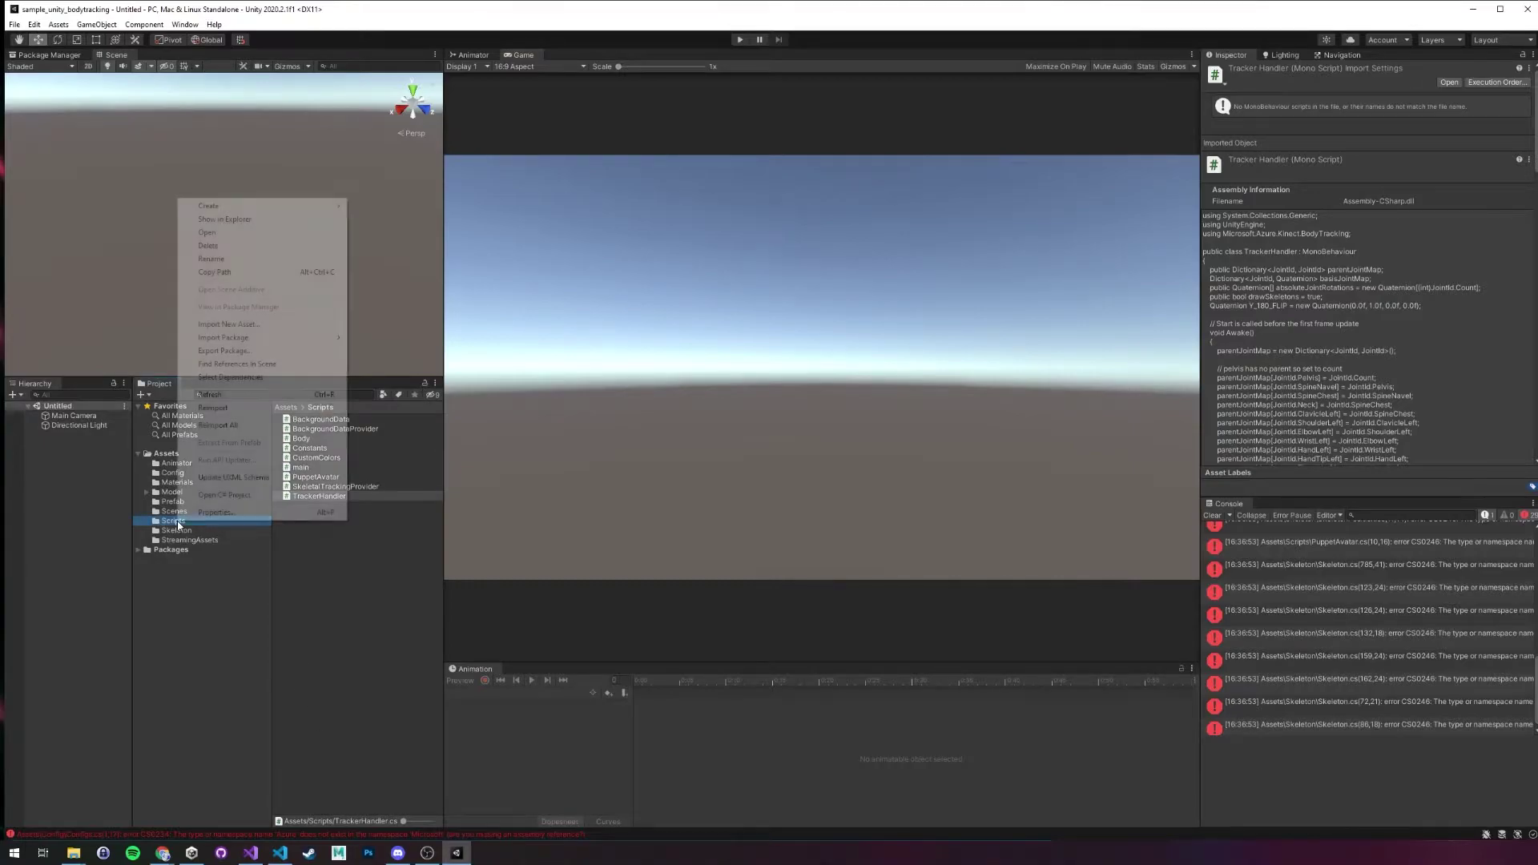
left_click(251, 217)
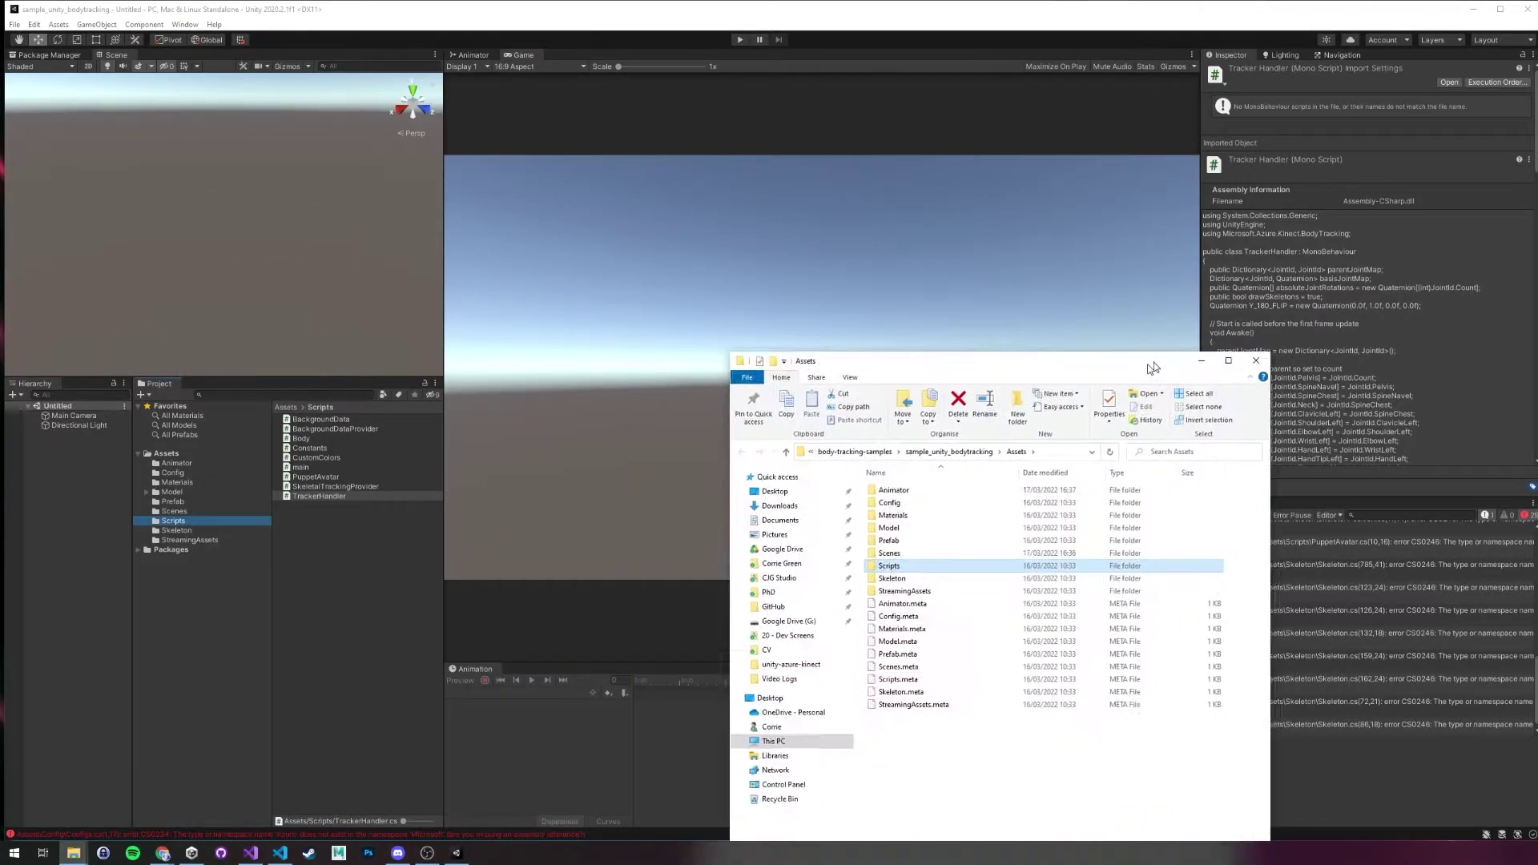
left_click_drag(1154, 363, 1197, 331)
left_click(999, 425)
left_click_drag(1034, 335, 910, 237)
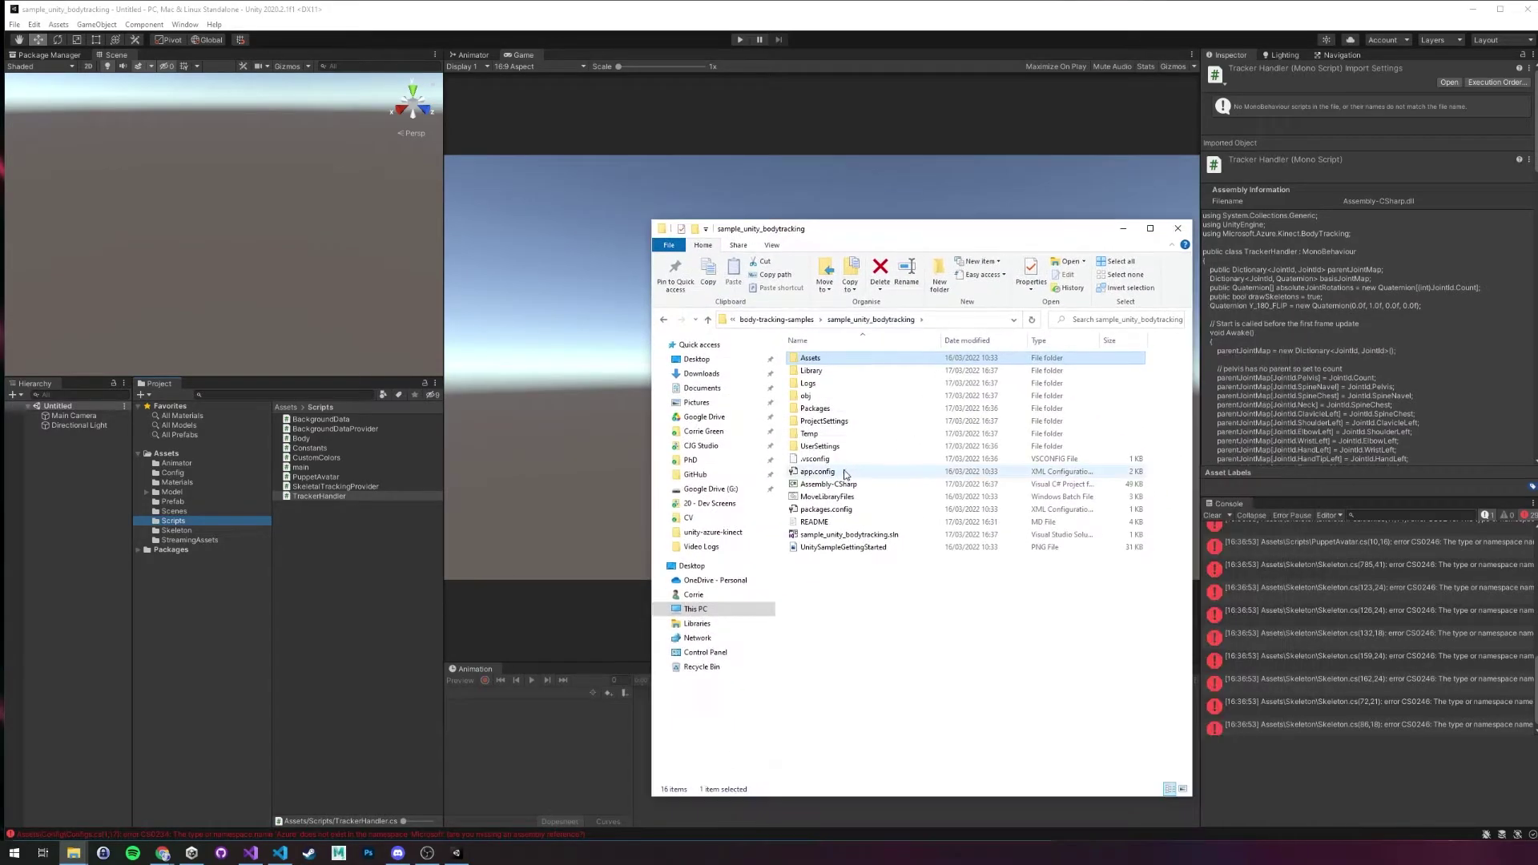
- Open packages.config to review the Microsoft.Azure.Kinect.Sensor entry, and look inside the project's Packages folder
left_click(829, 510)
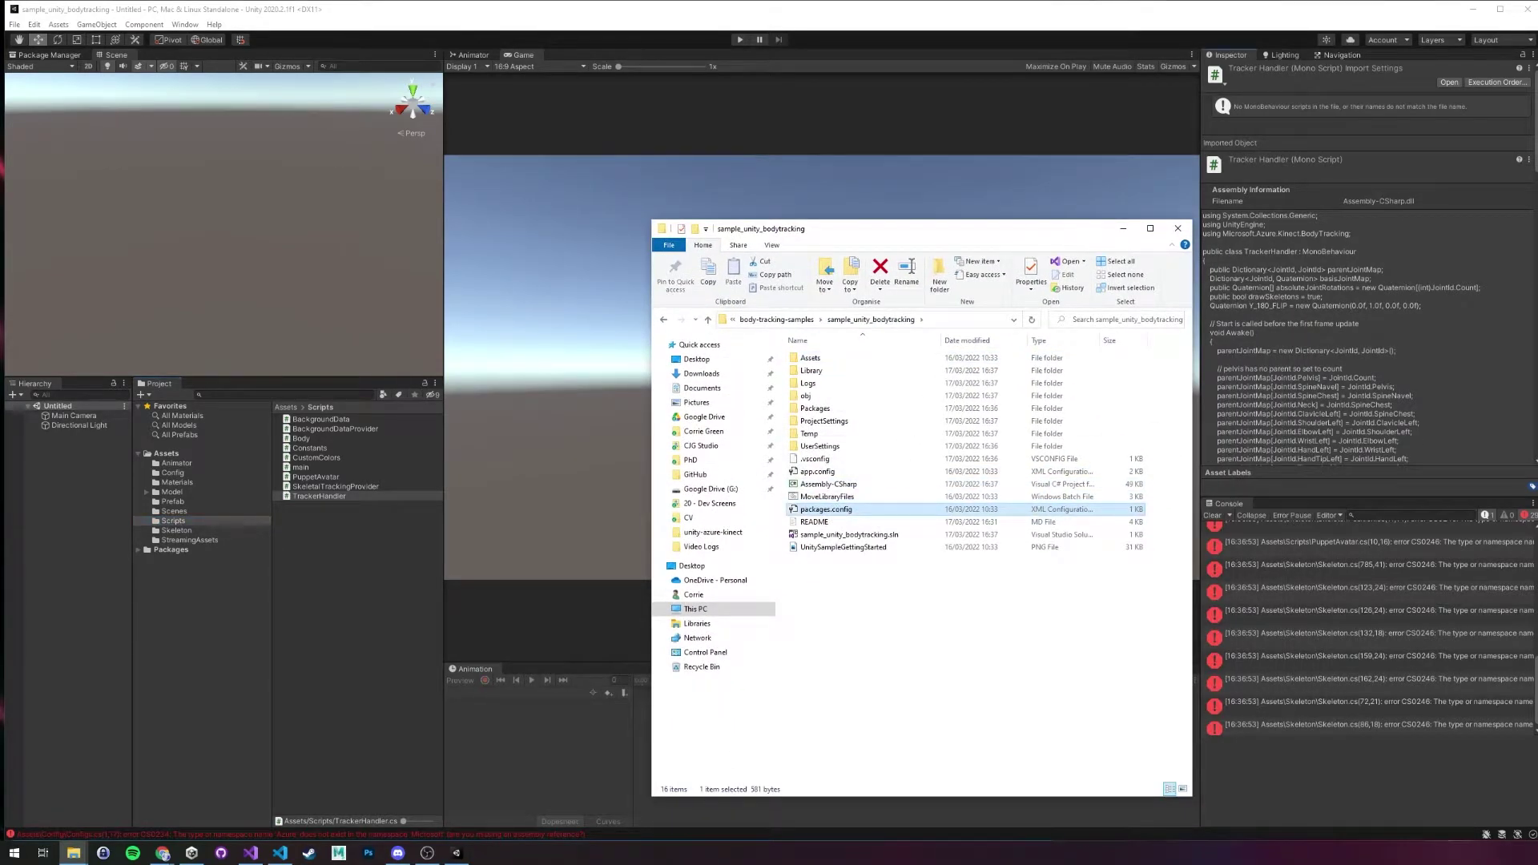
key("Return")
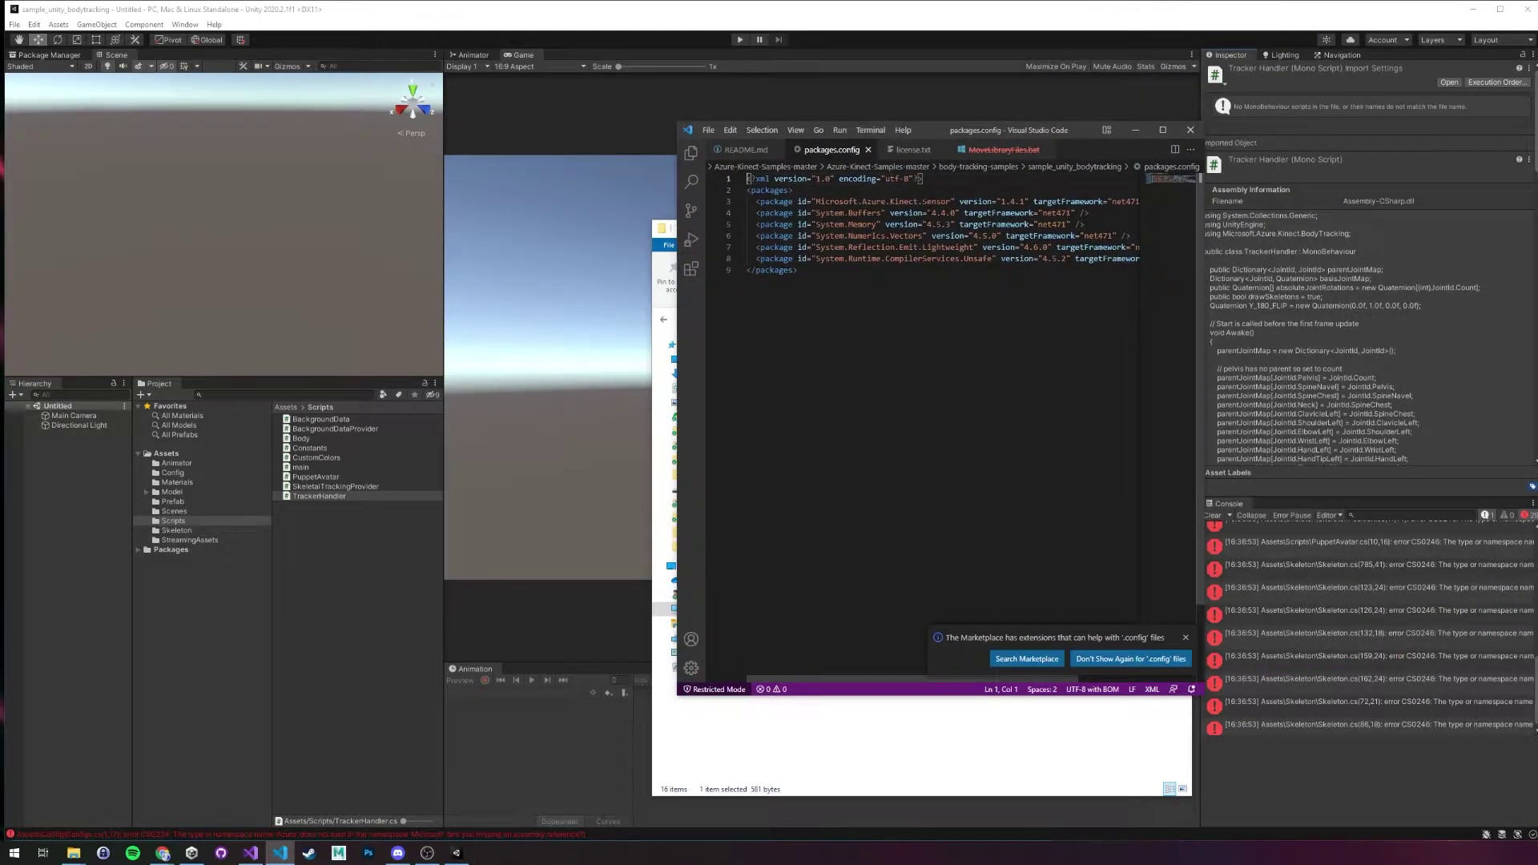
triple_click(926, 203)
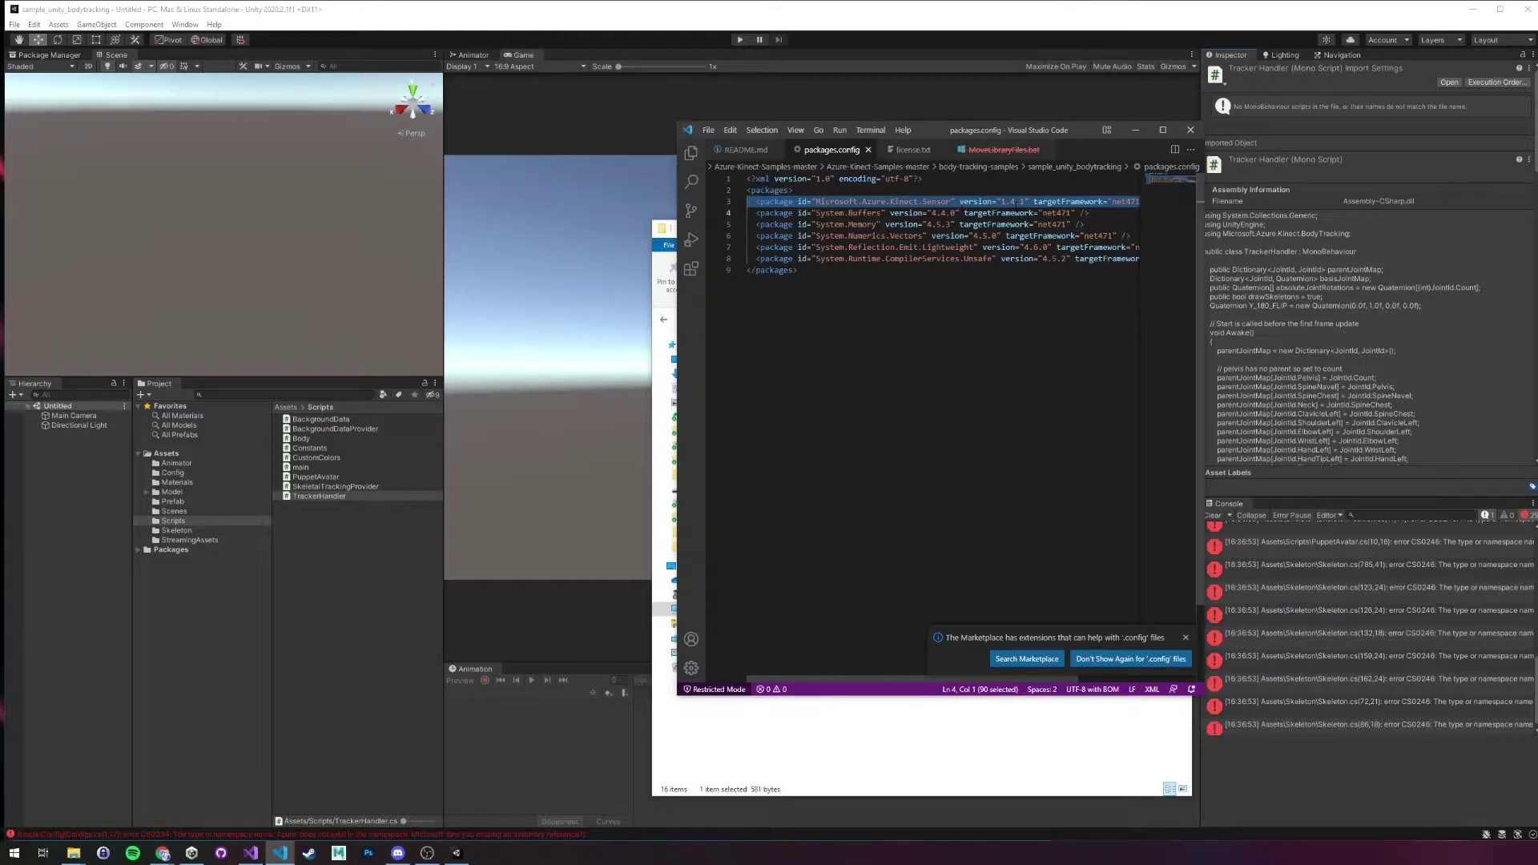
left_click_drag(1090, 137, 1537, 184)
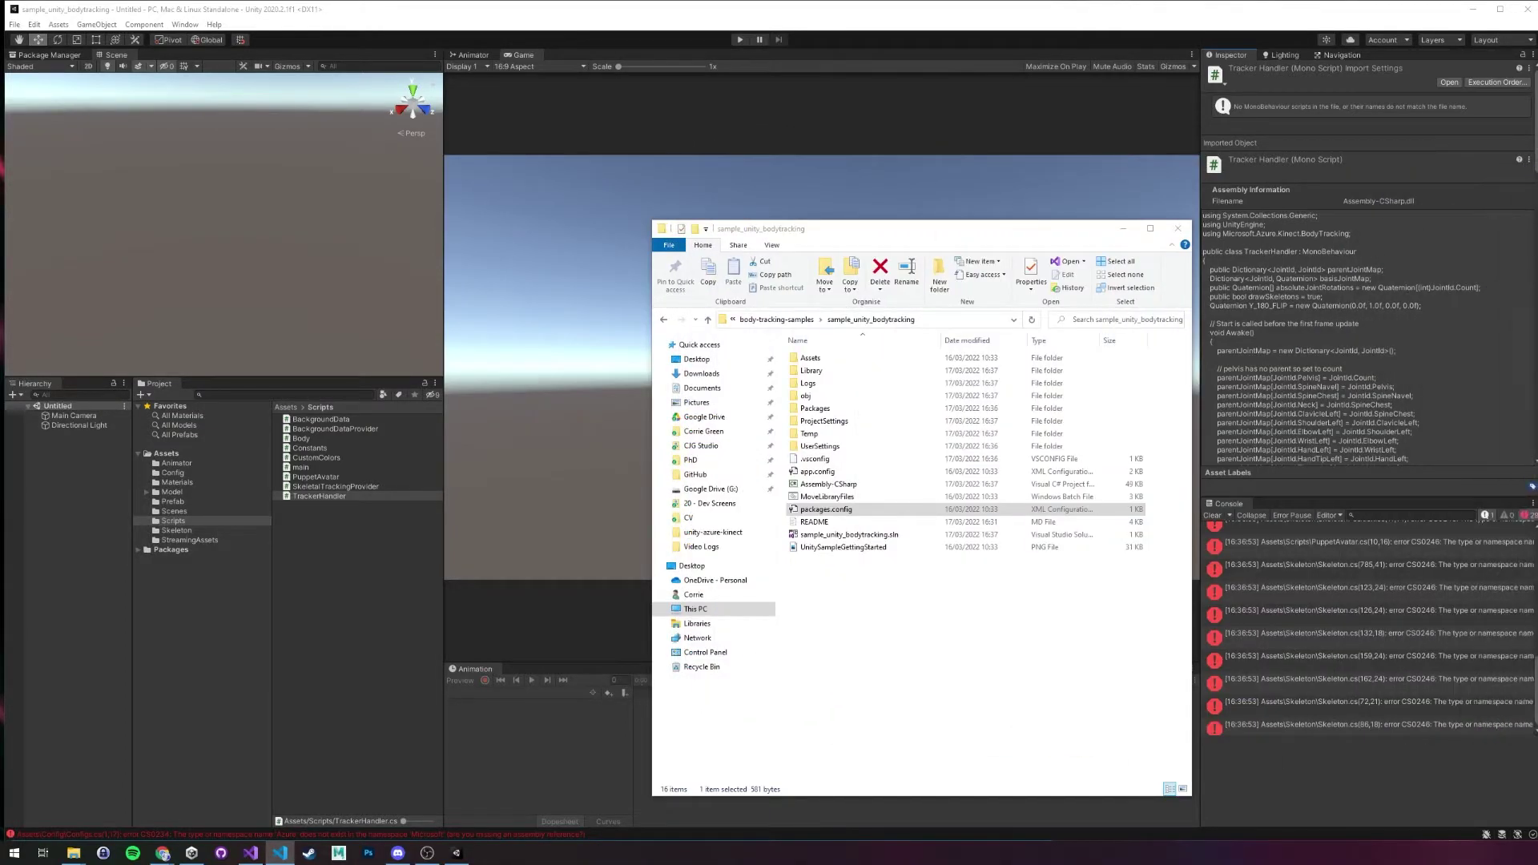
double_click(874, 410)
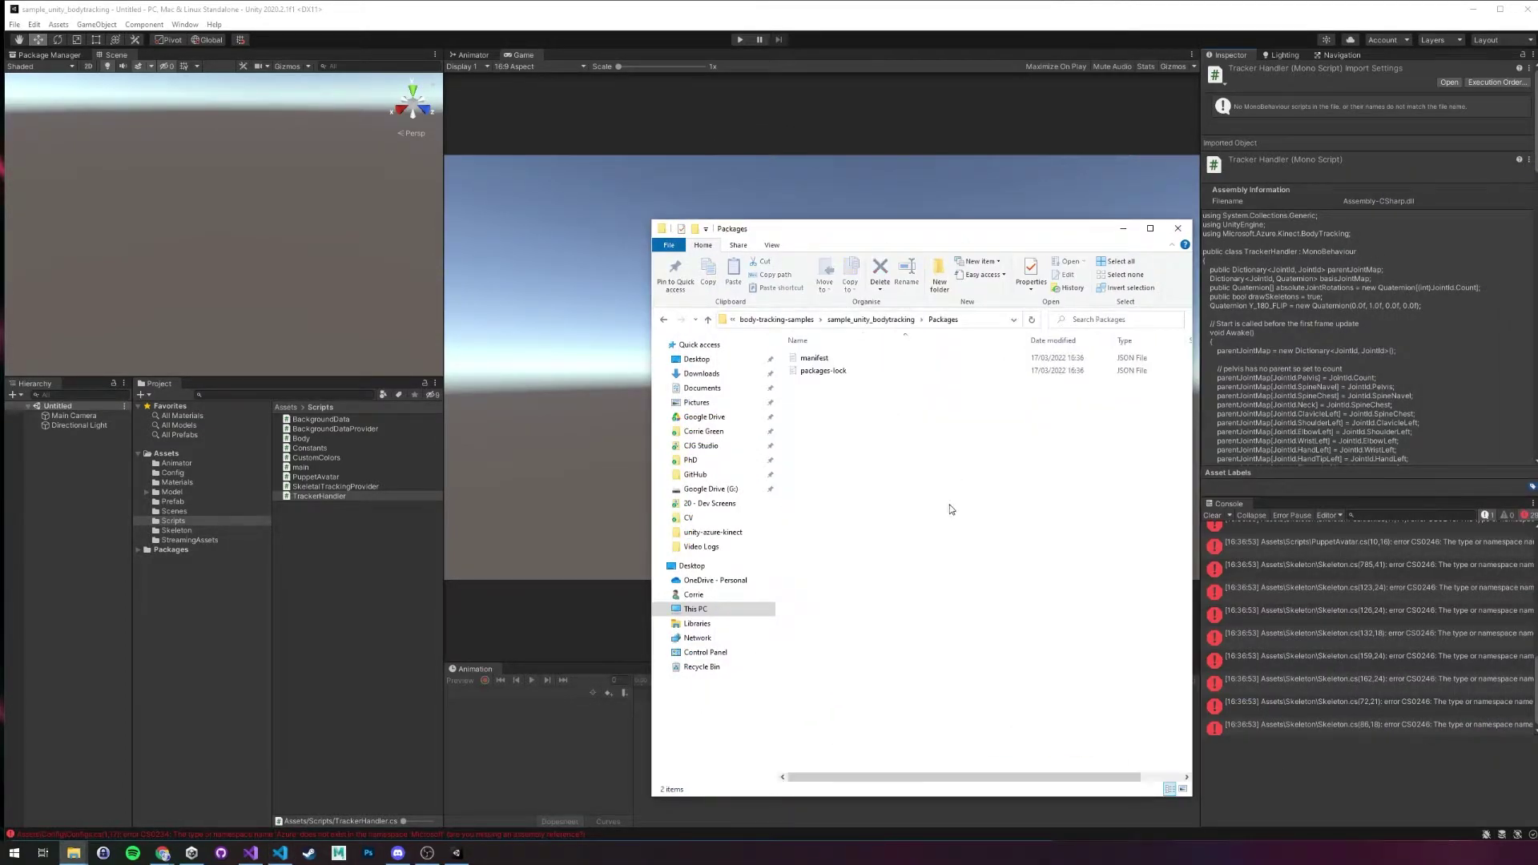
key("BackSpace")
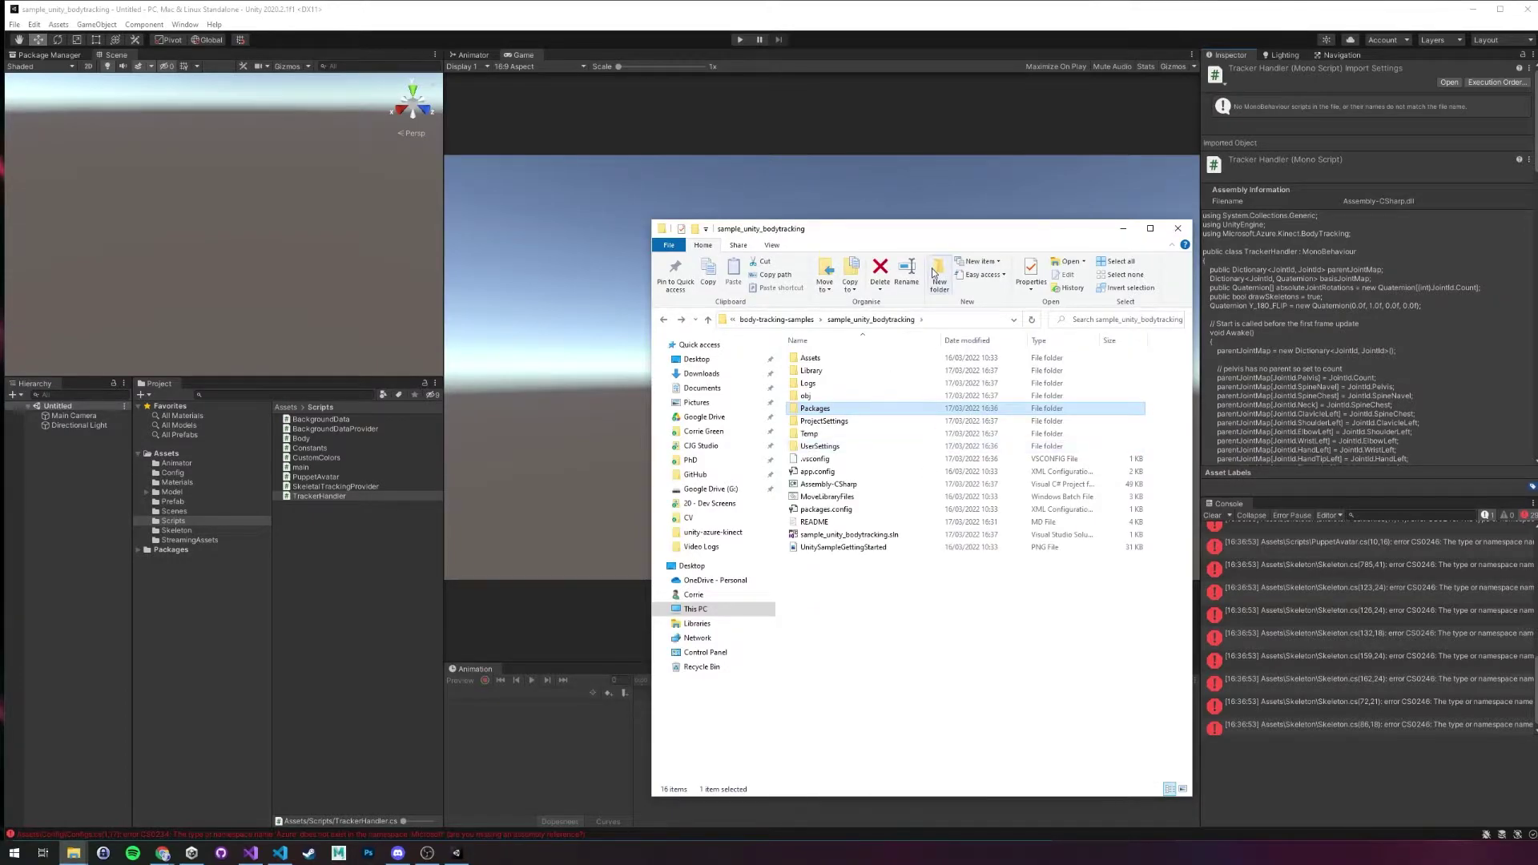
- Run the copied package reinstall command in Visual Studio's Package Manager Console for Assembly-CSharp, and minimize Visual Studio
left_click(250, 853)
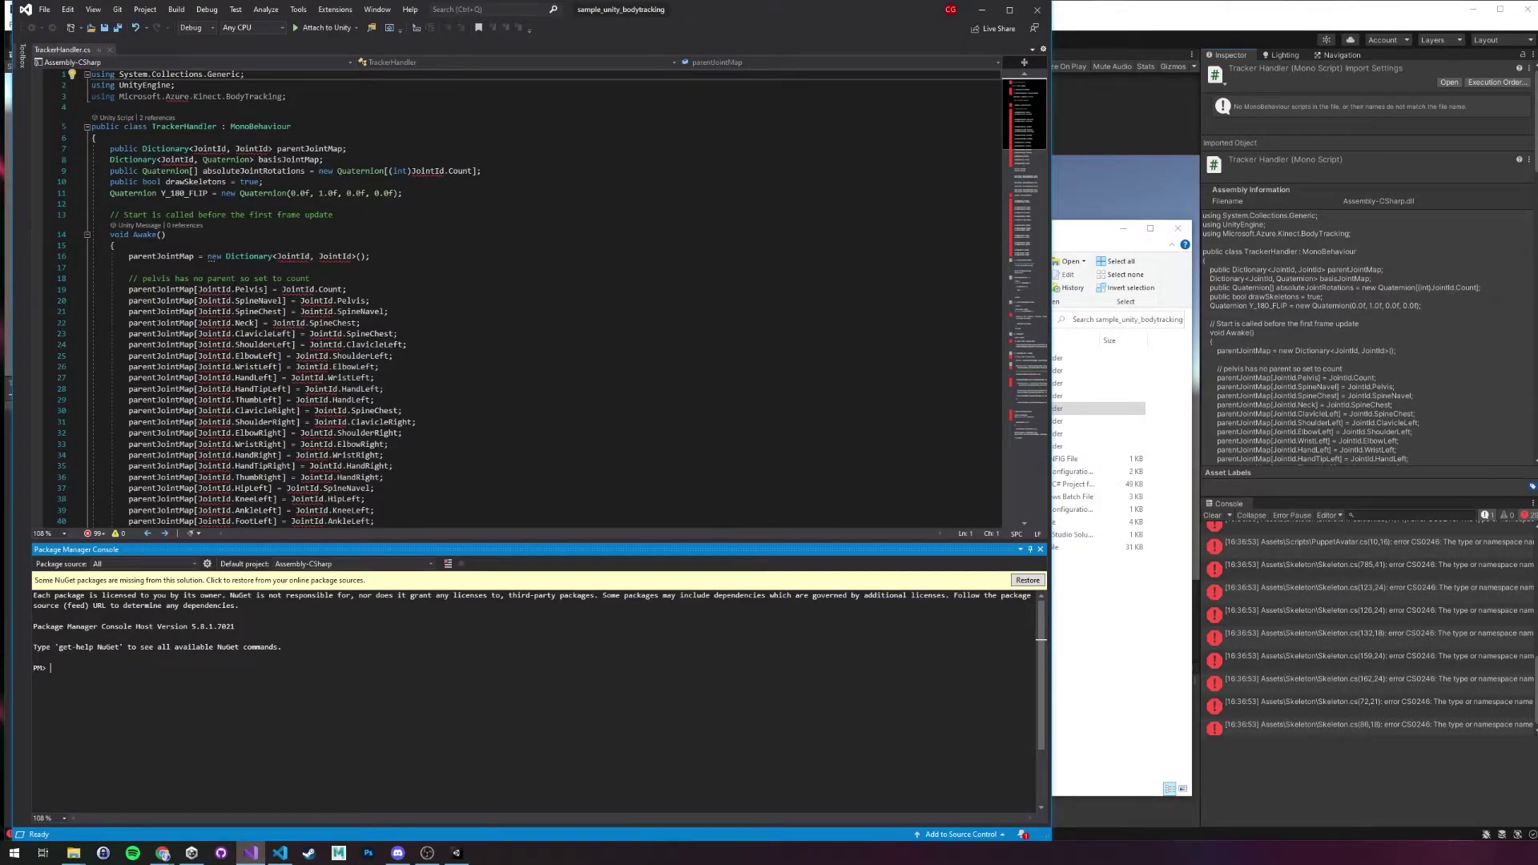
key("alt+Tab")
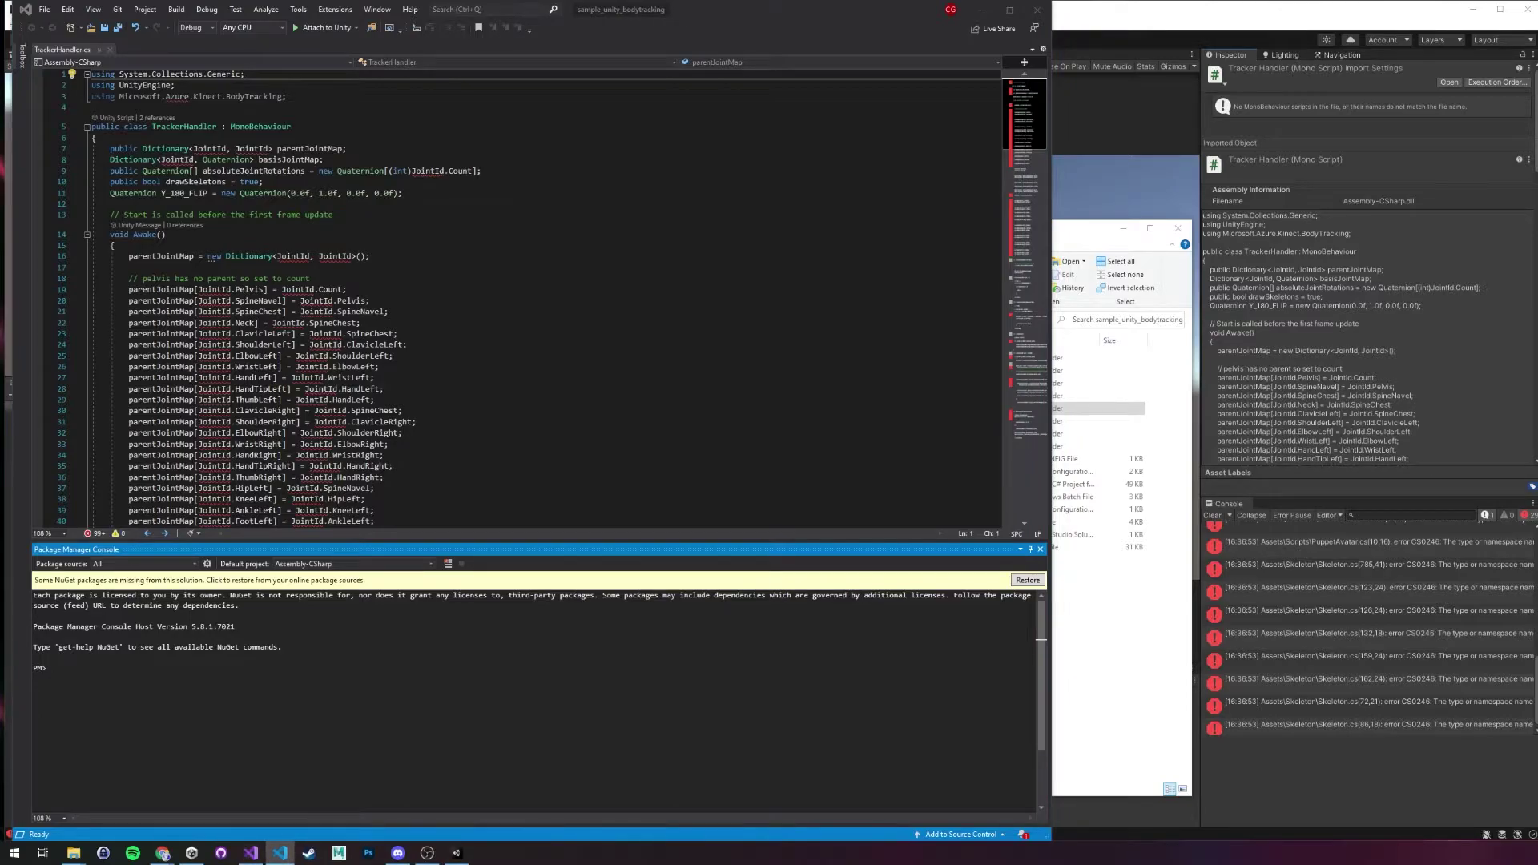
left_click(220, 710)
type("Update-Package -reinstall")
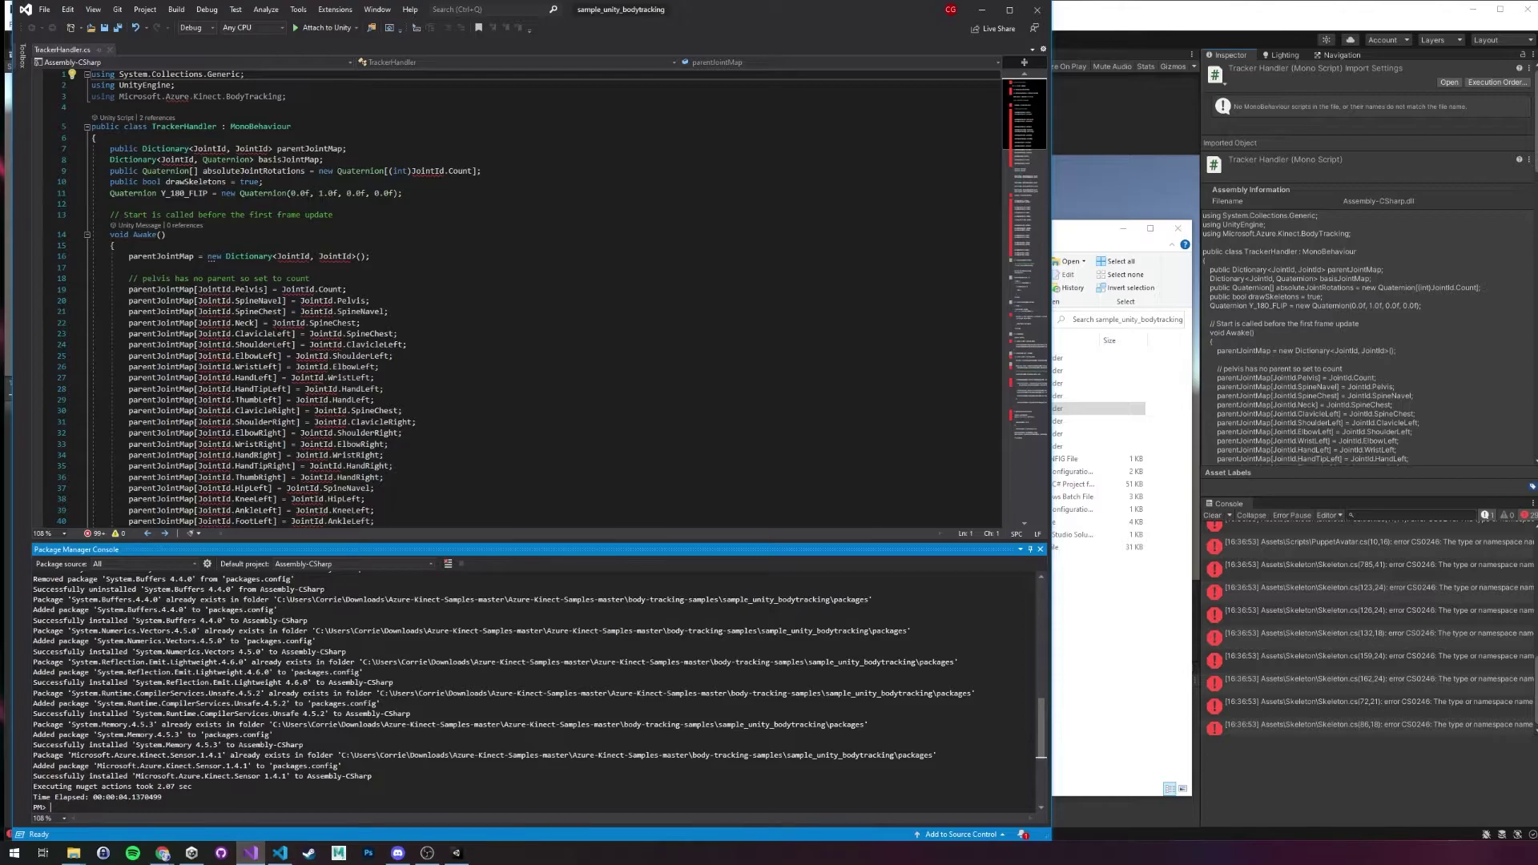
left_click(347, 289)
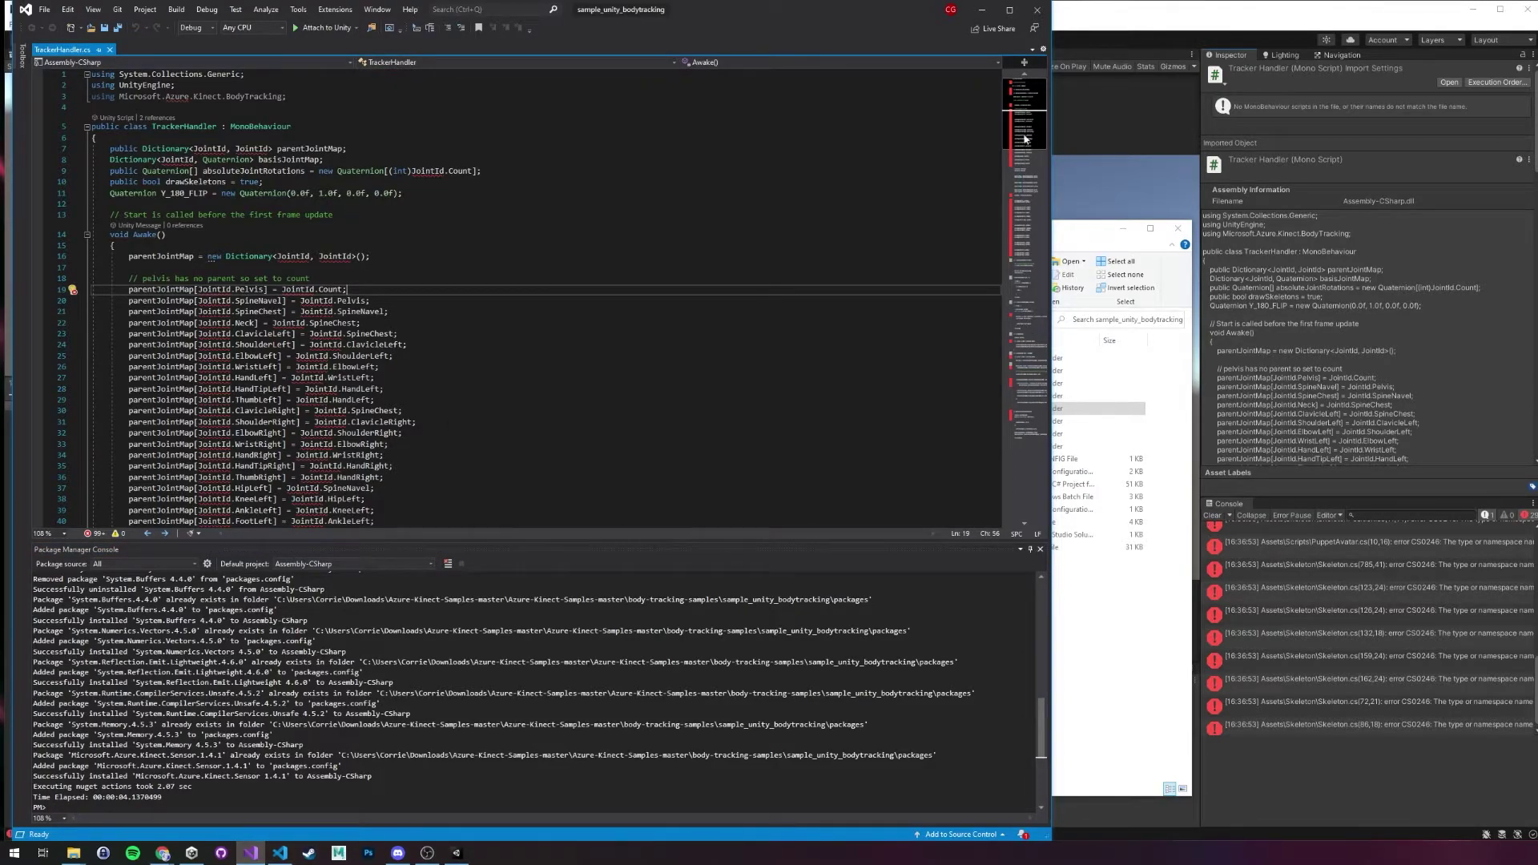
left_click(982, 9)
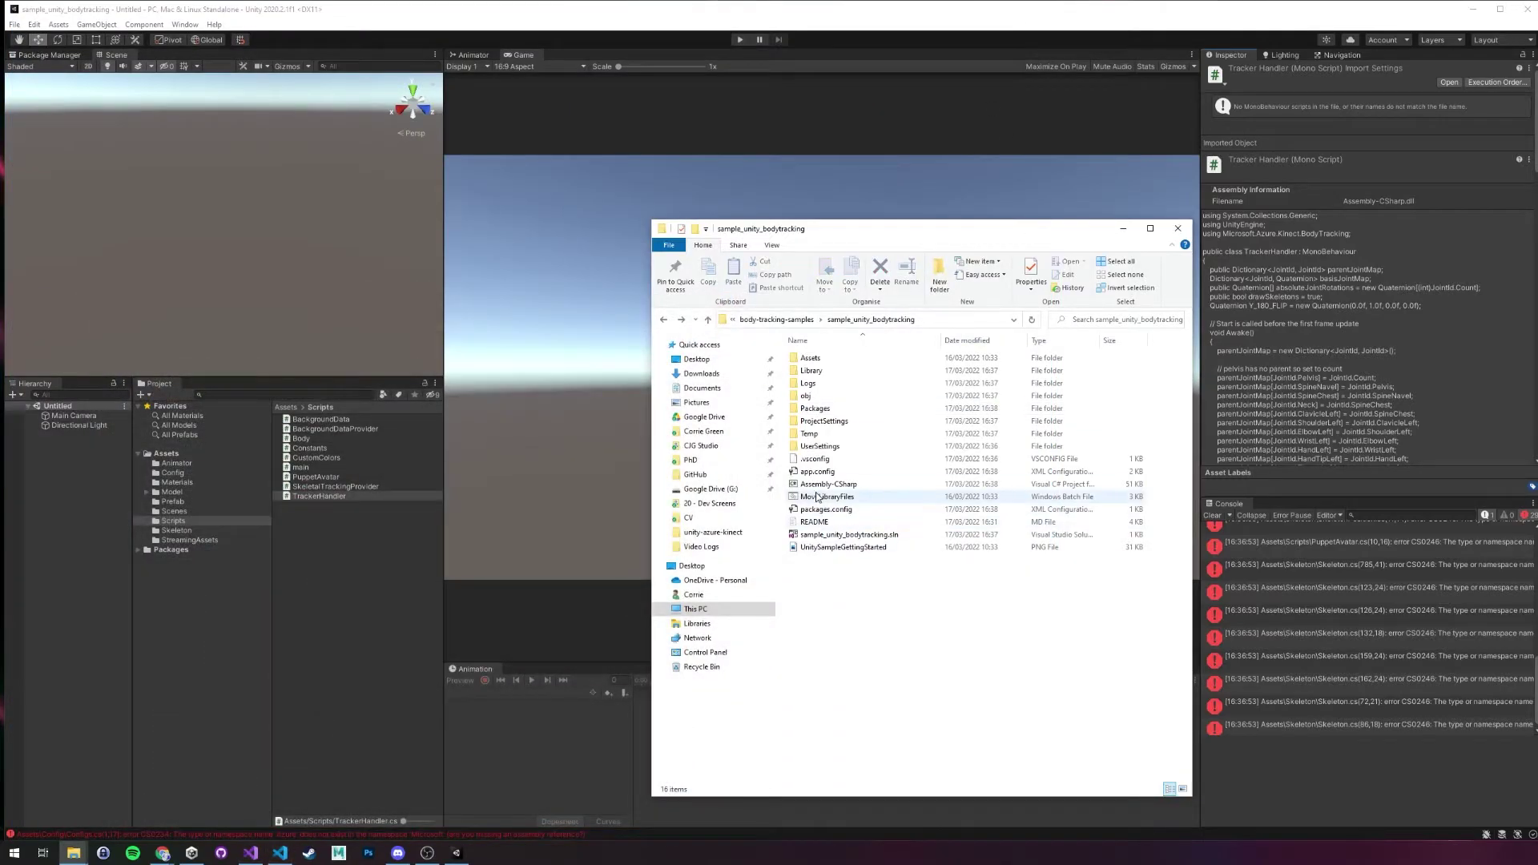
- Run the MoveLibraryFiles batch file from the sample_unity_bodytracking root folder
left_click(838, 498)
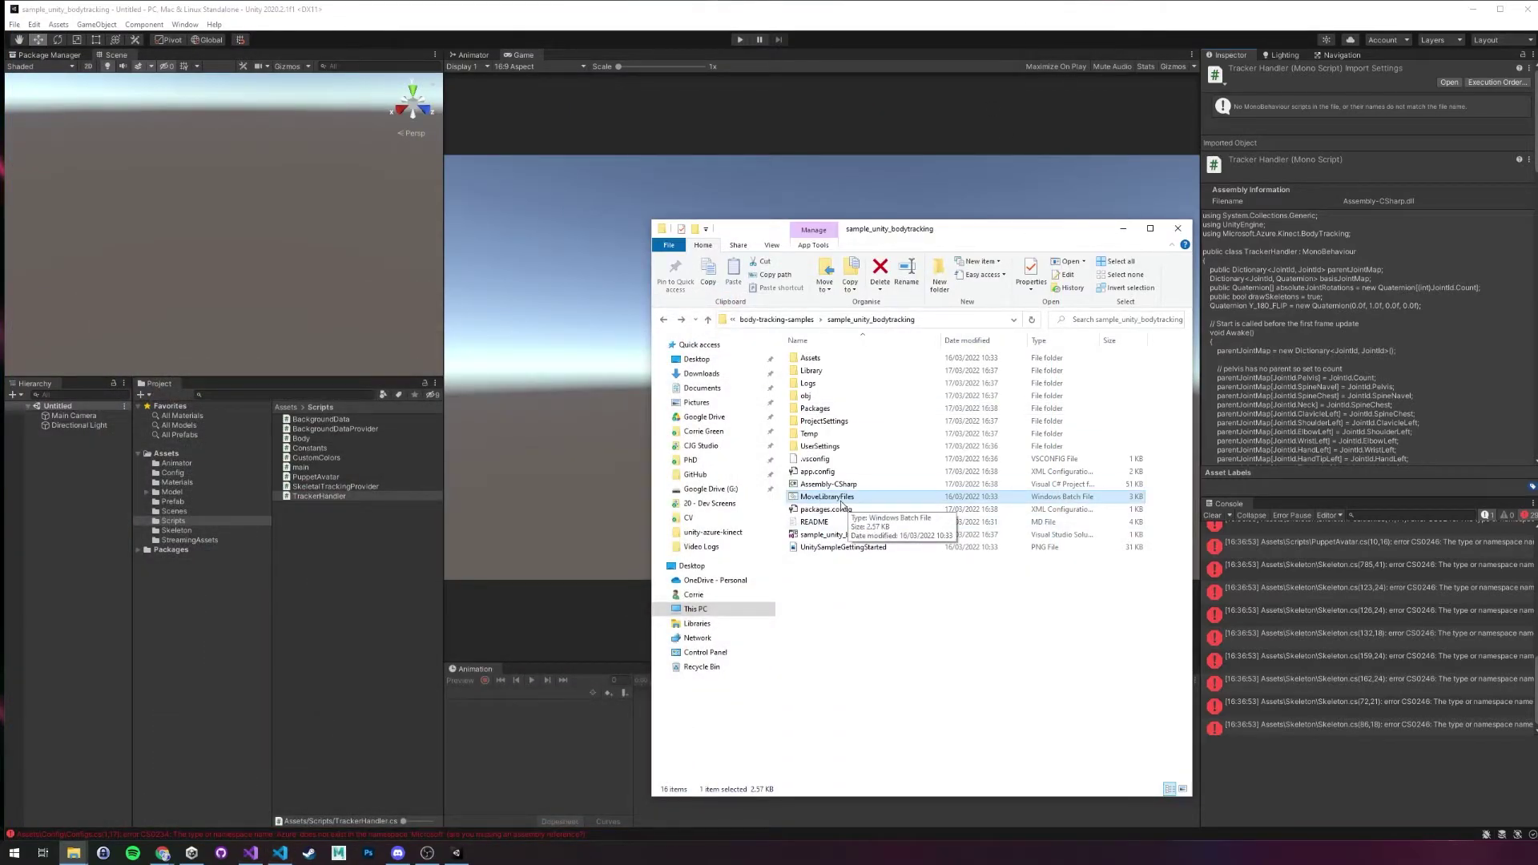
double_click(830, 498)
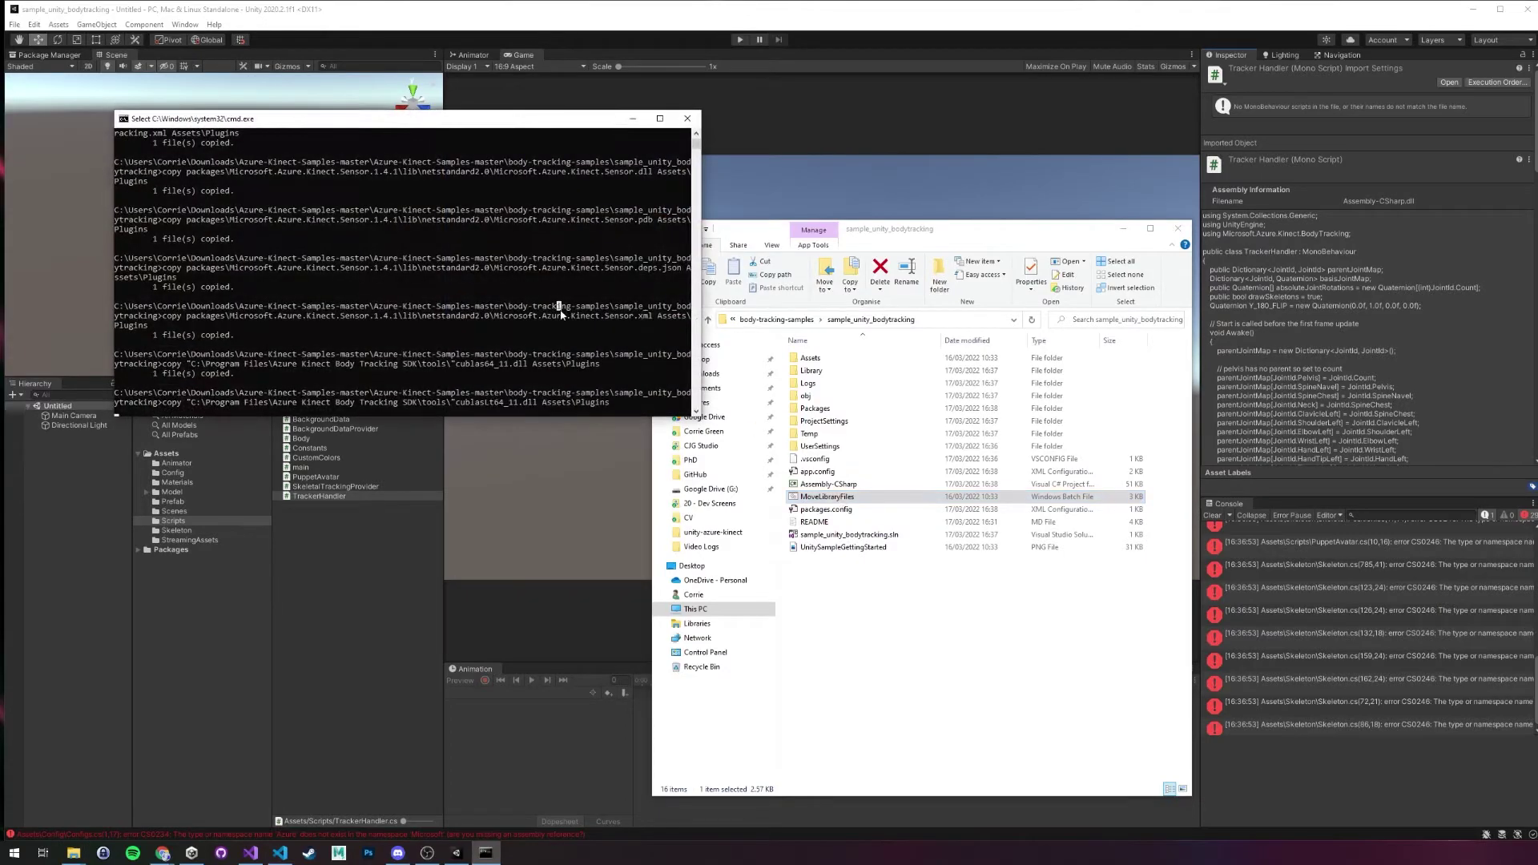
- Examine the batch script's console output for which Kinect library files get copied, and let the script finish
left_click_drag(558, 308, 561, 292)
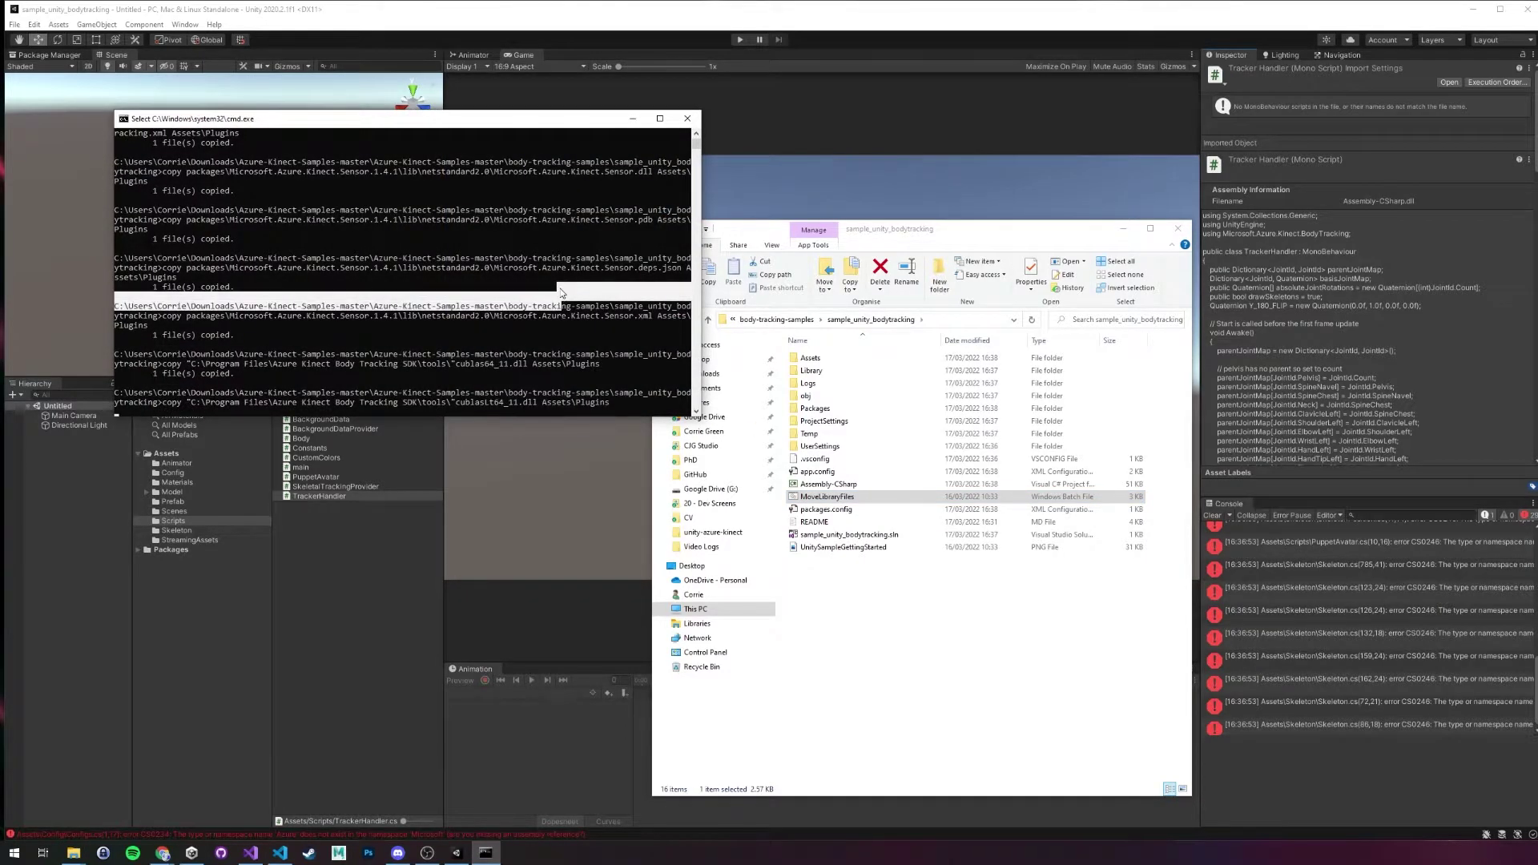
scroll(561, 293, "up", 9)
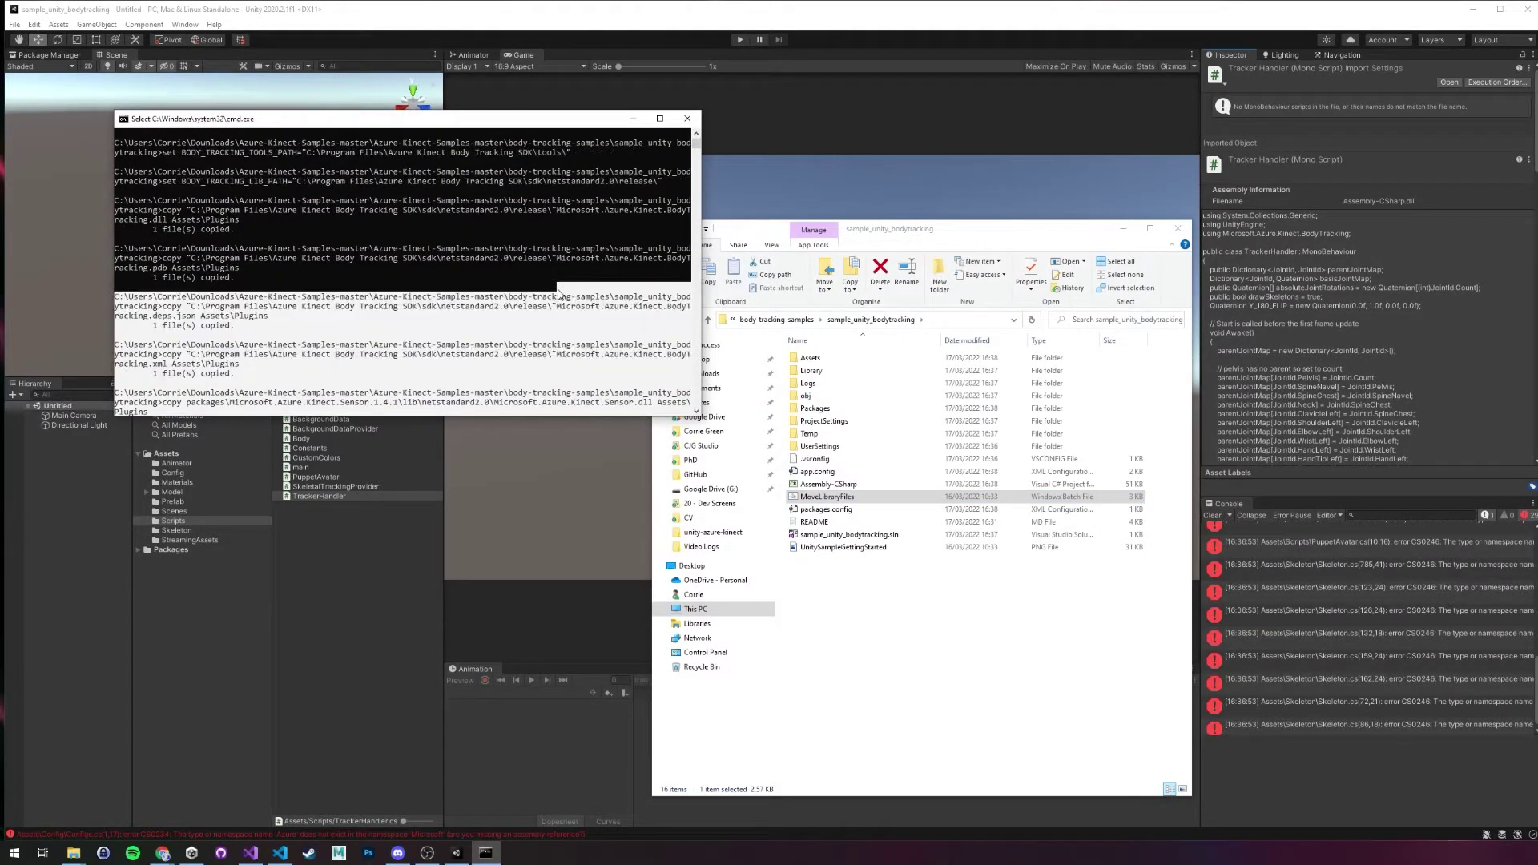
scroll(559, 295, "up", 2)
scroll(559, 297, "down", 10)
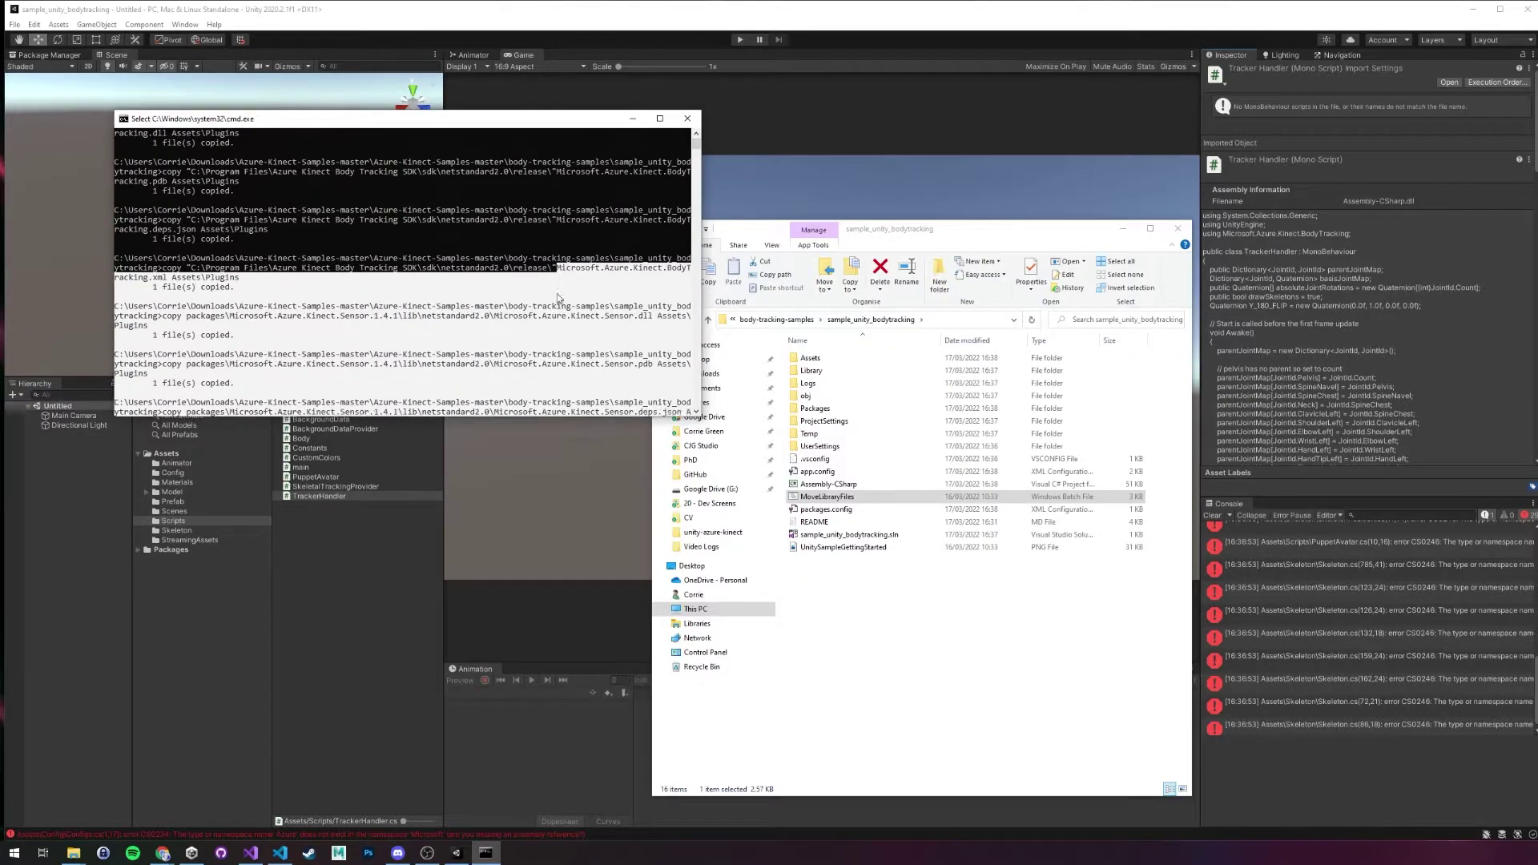
left_click(506, 292)
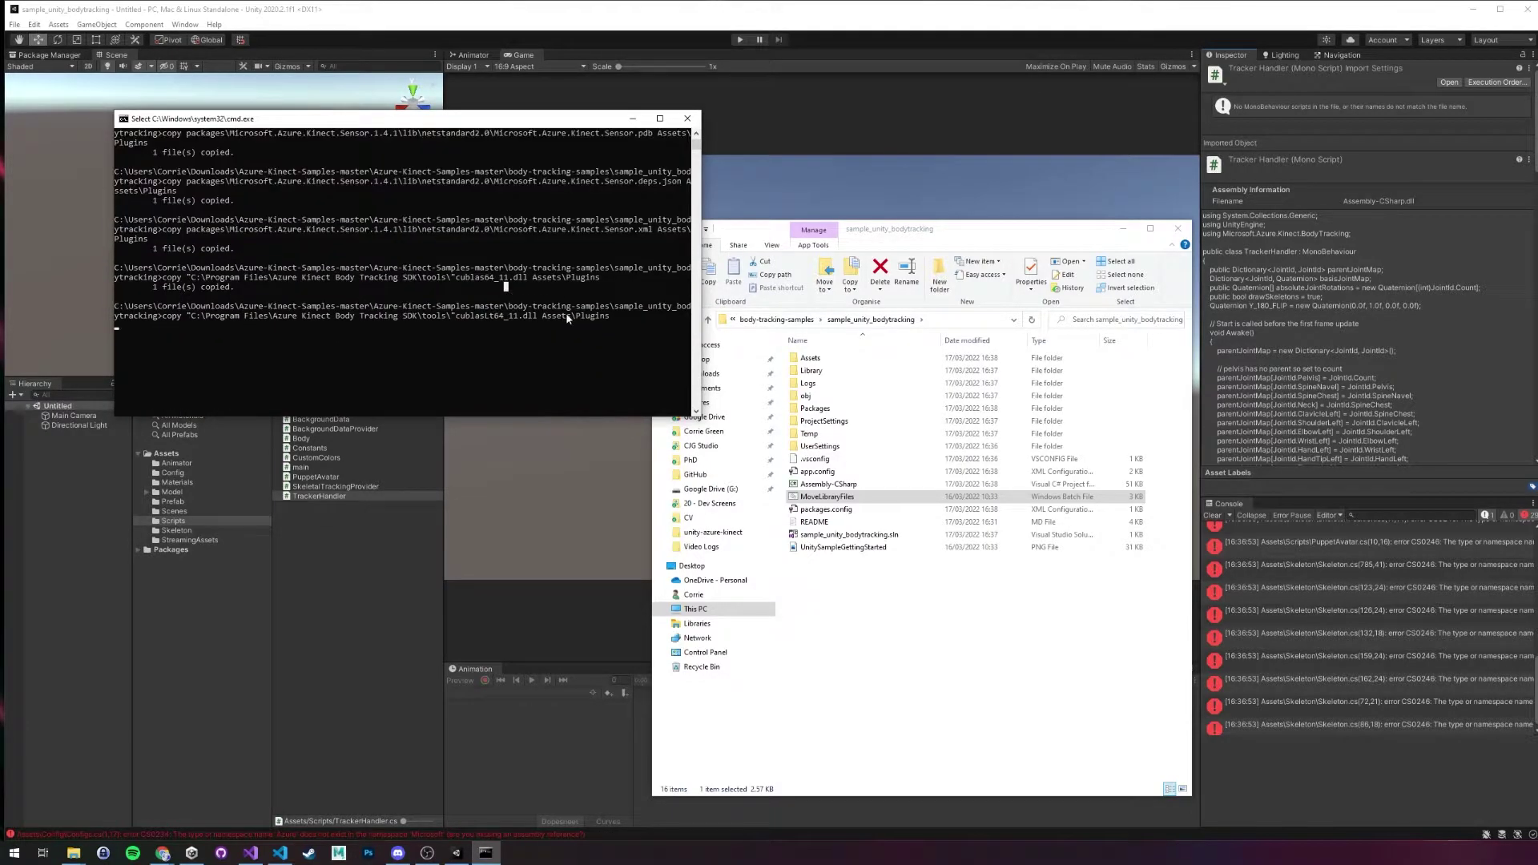
key("Escape")
left_click_drag(475, 316, 291, 301)
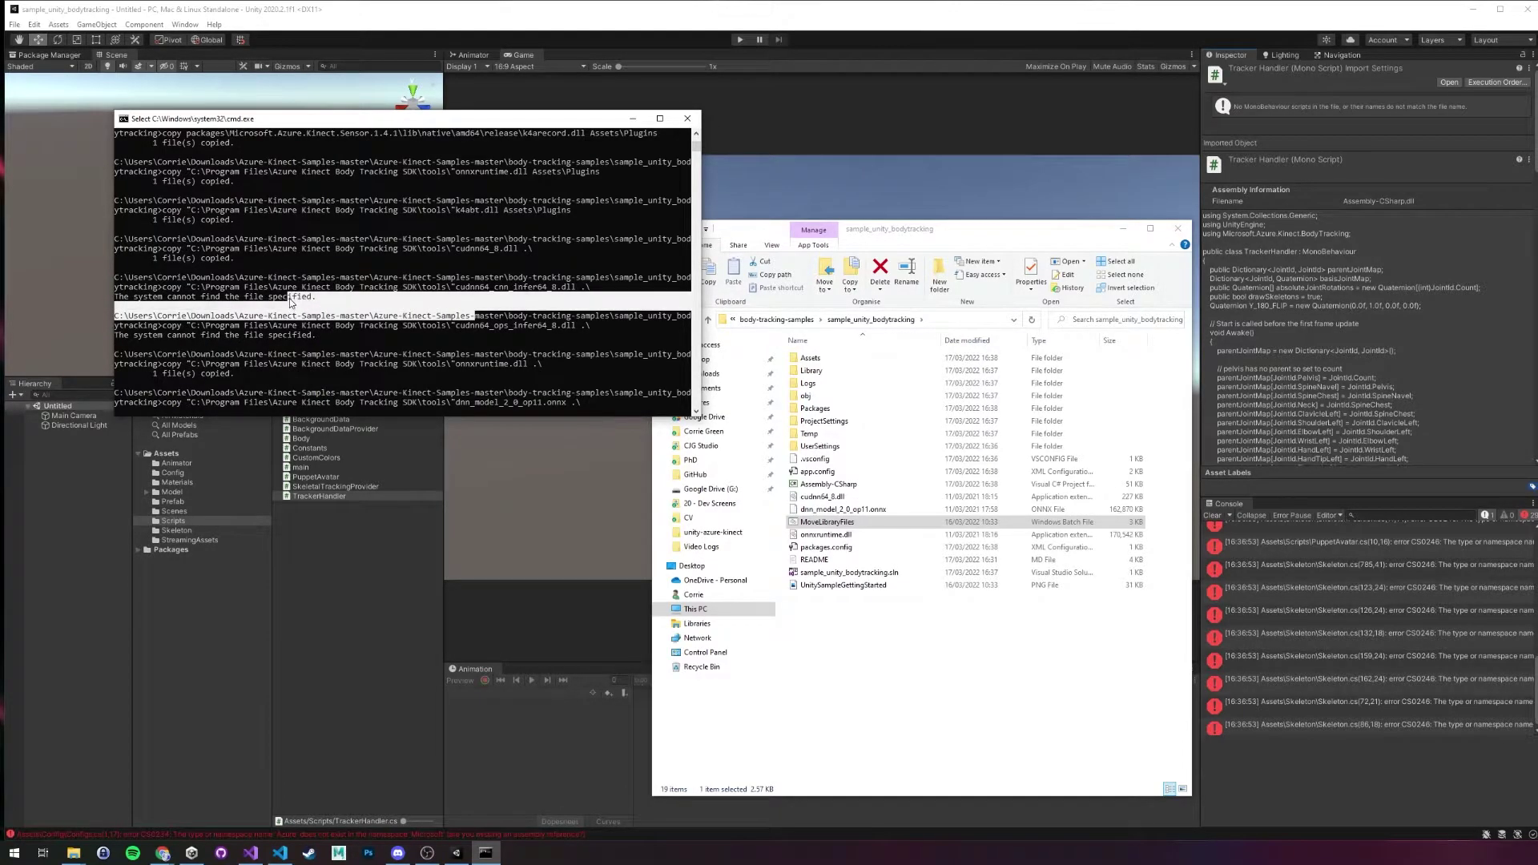
scroll(310, 290, "up", 4)
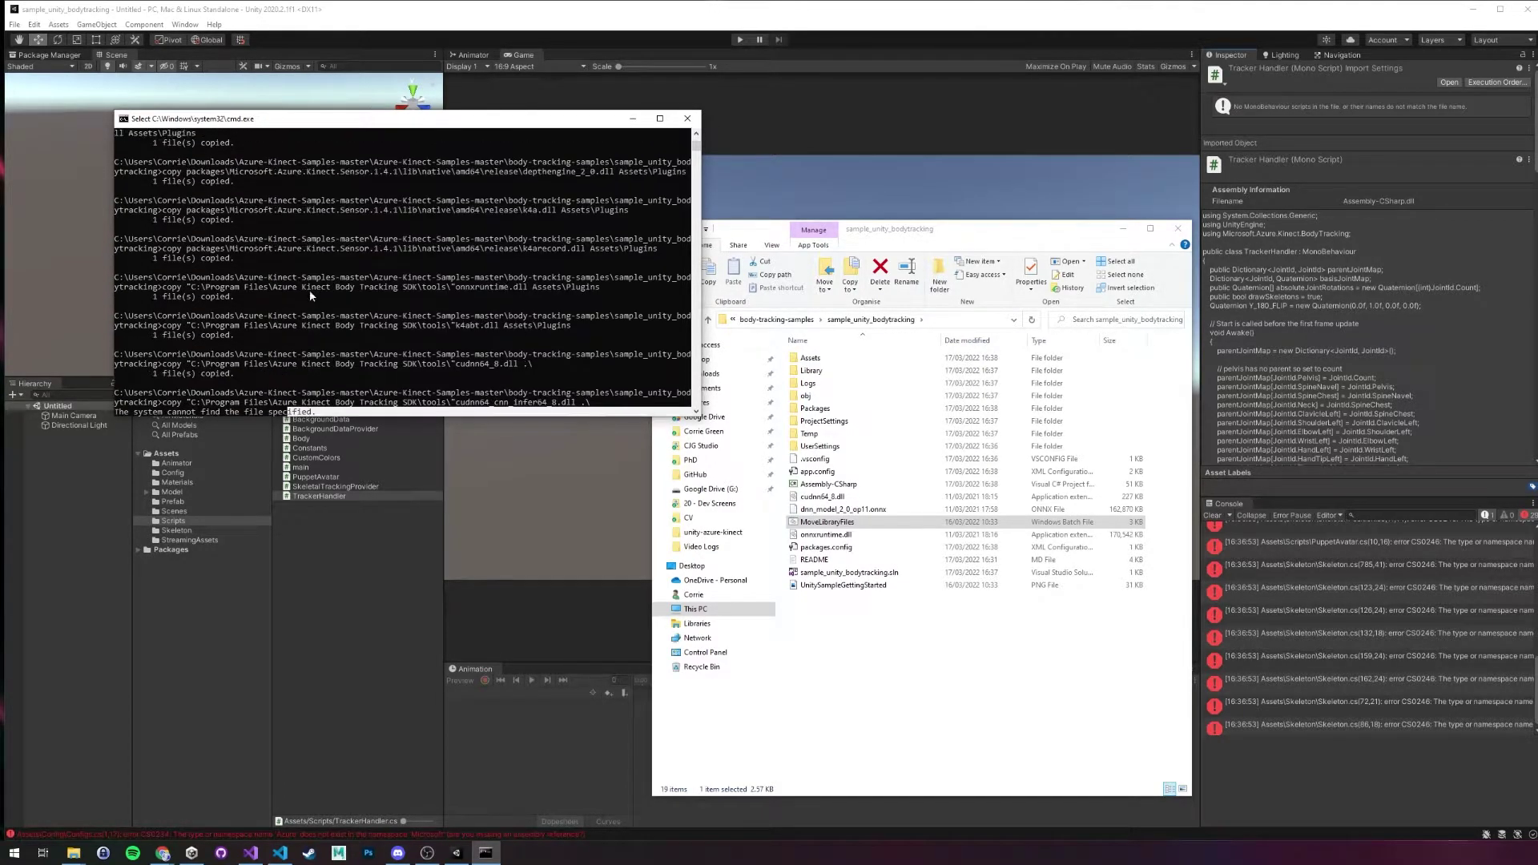
left_click(426, 288)
scroll(566, 347, "down", 4)
key("Escape")
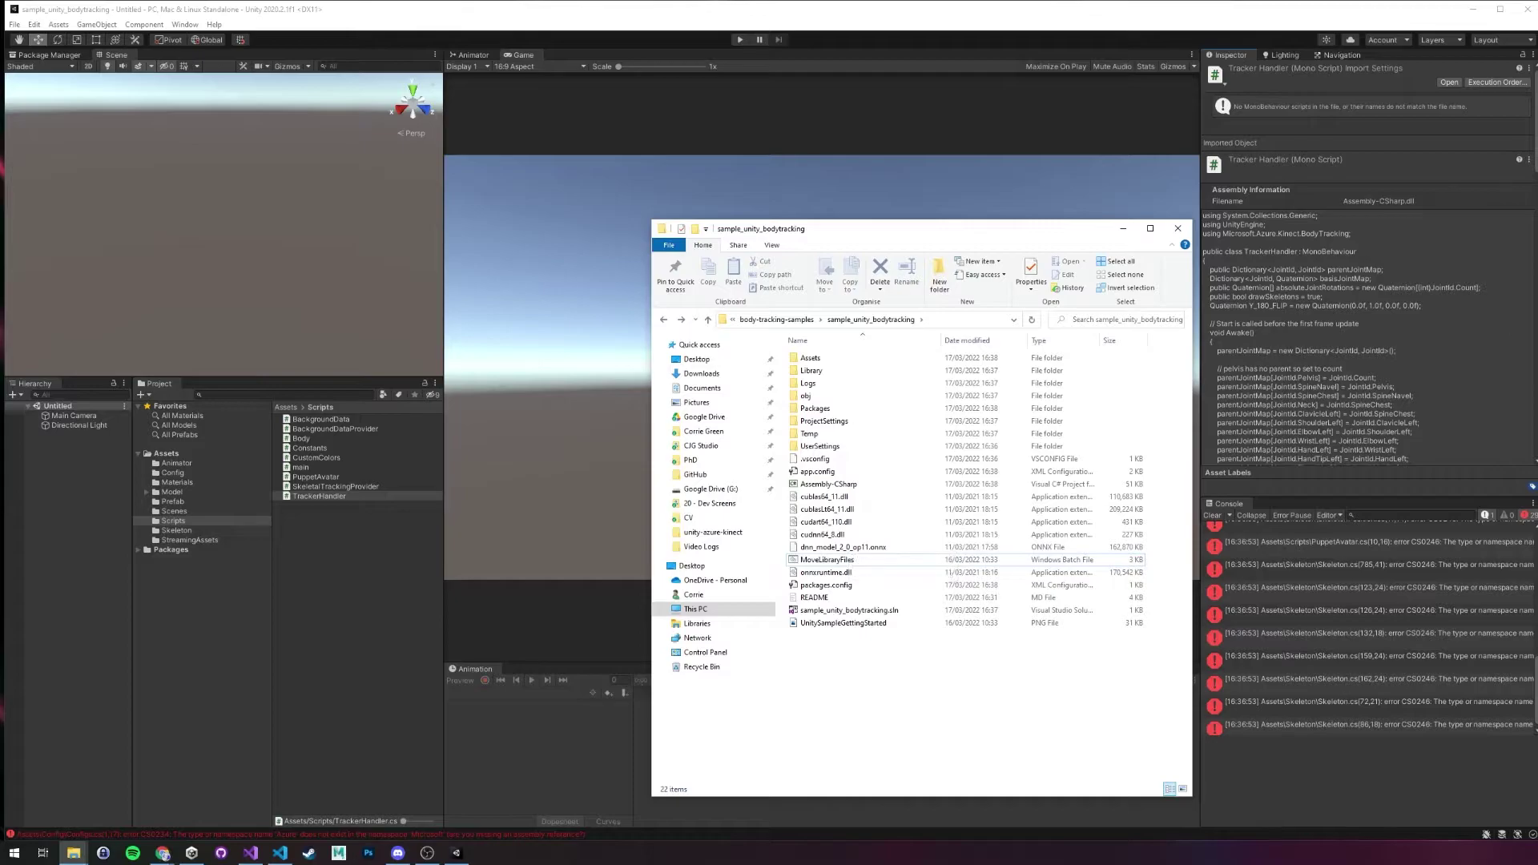
- Bring the Program Files window next to the project folder and open the tools folder of Azure Kinect Body Tracking SDK
key("alt+Tab")
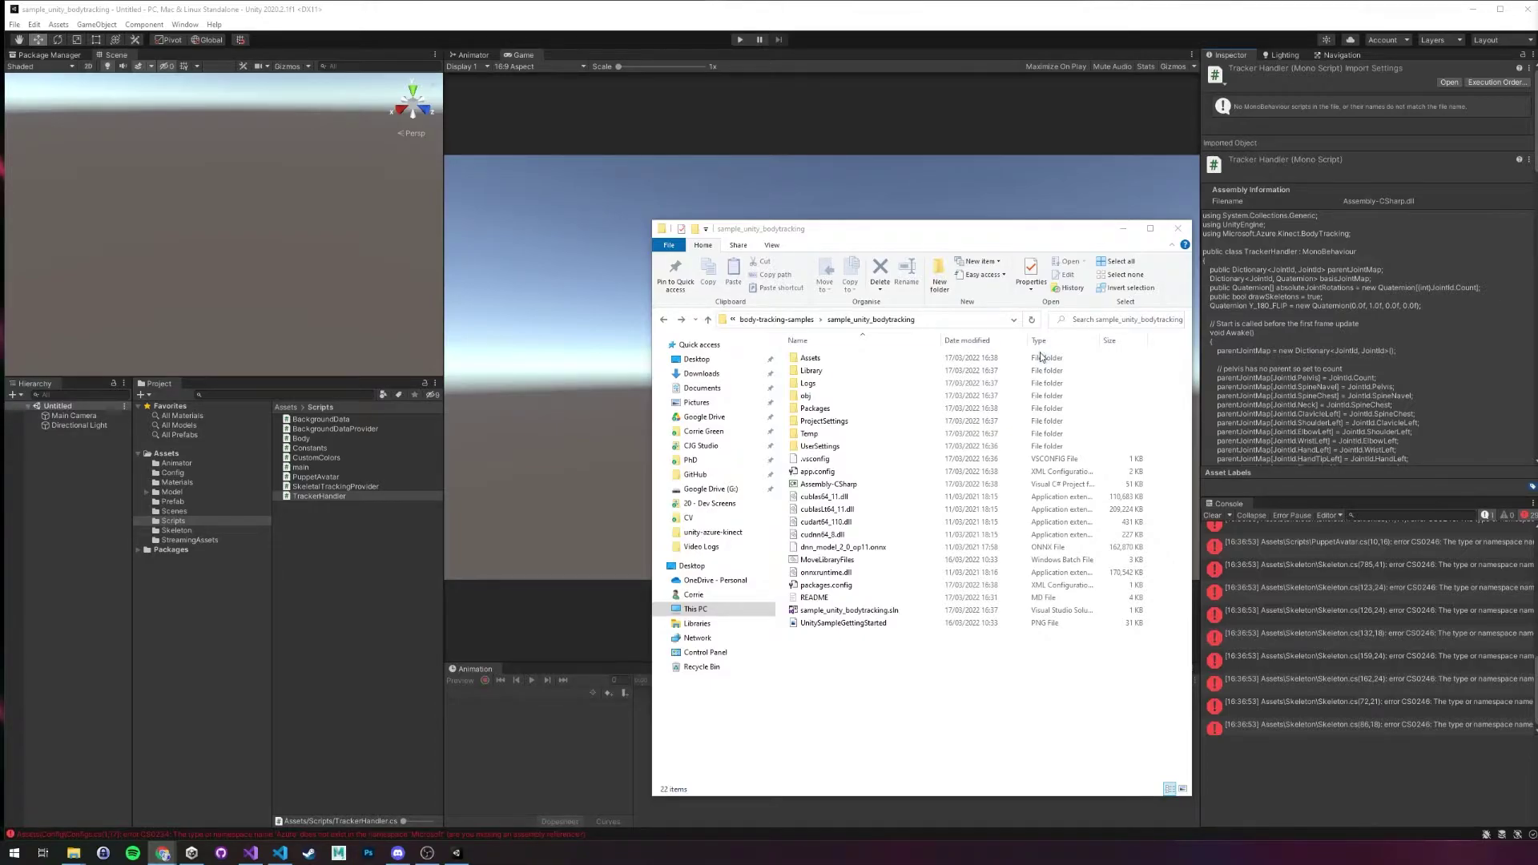
left_click_drag(862, 232, 664, 198)
left_click_drag(707, 659, 665, 429)
left_click(740, 653)
left_click(722, 658)
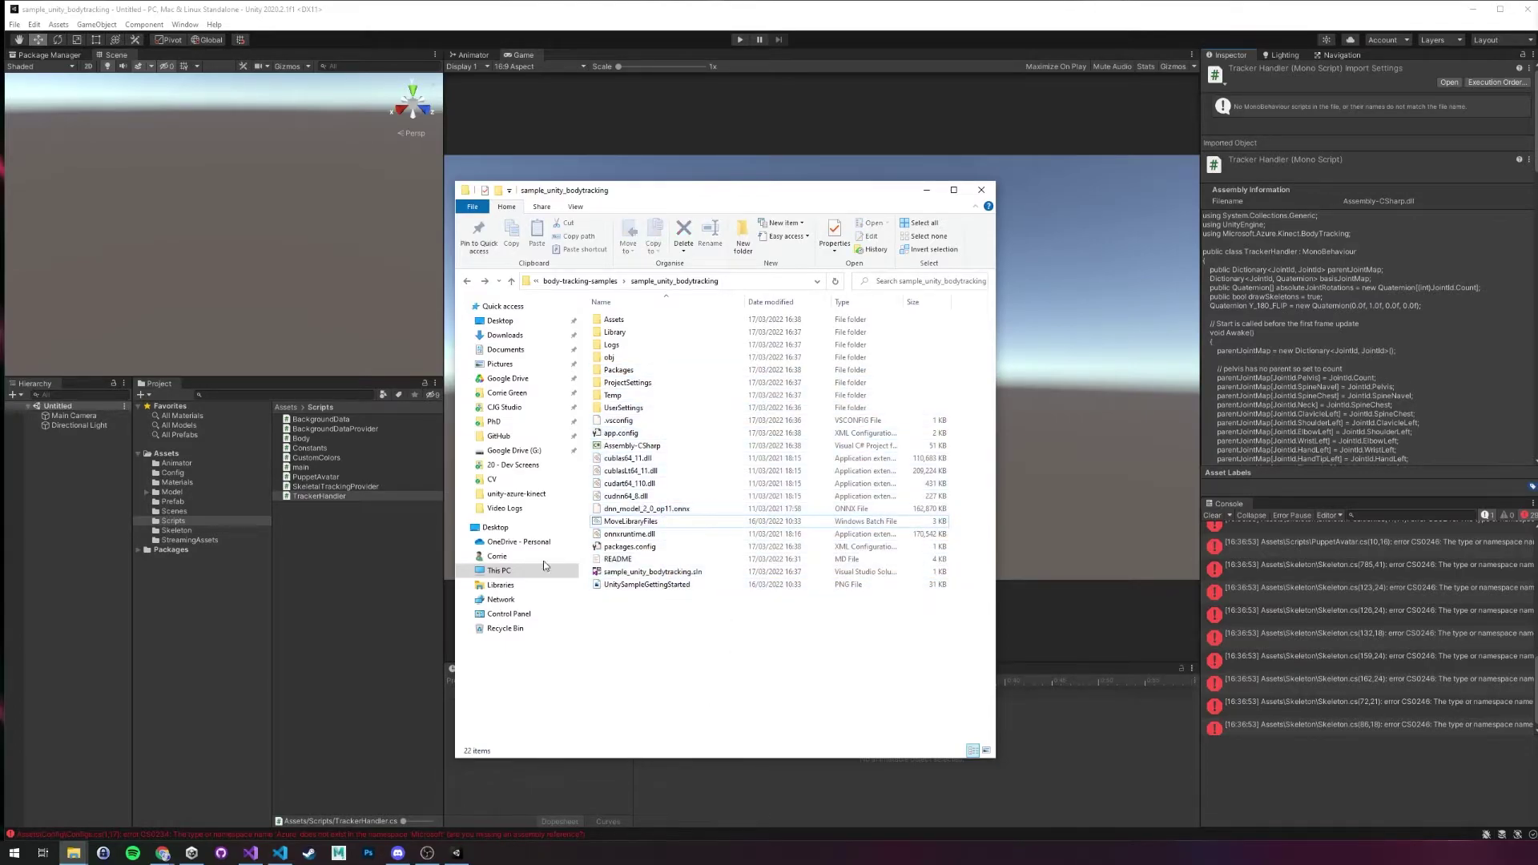
left_click_drag(0, 601, 342, 272)
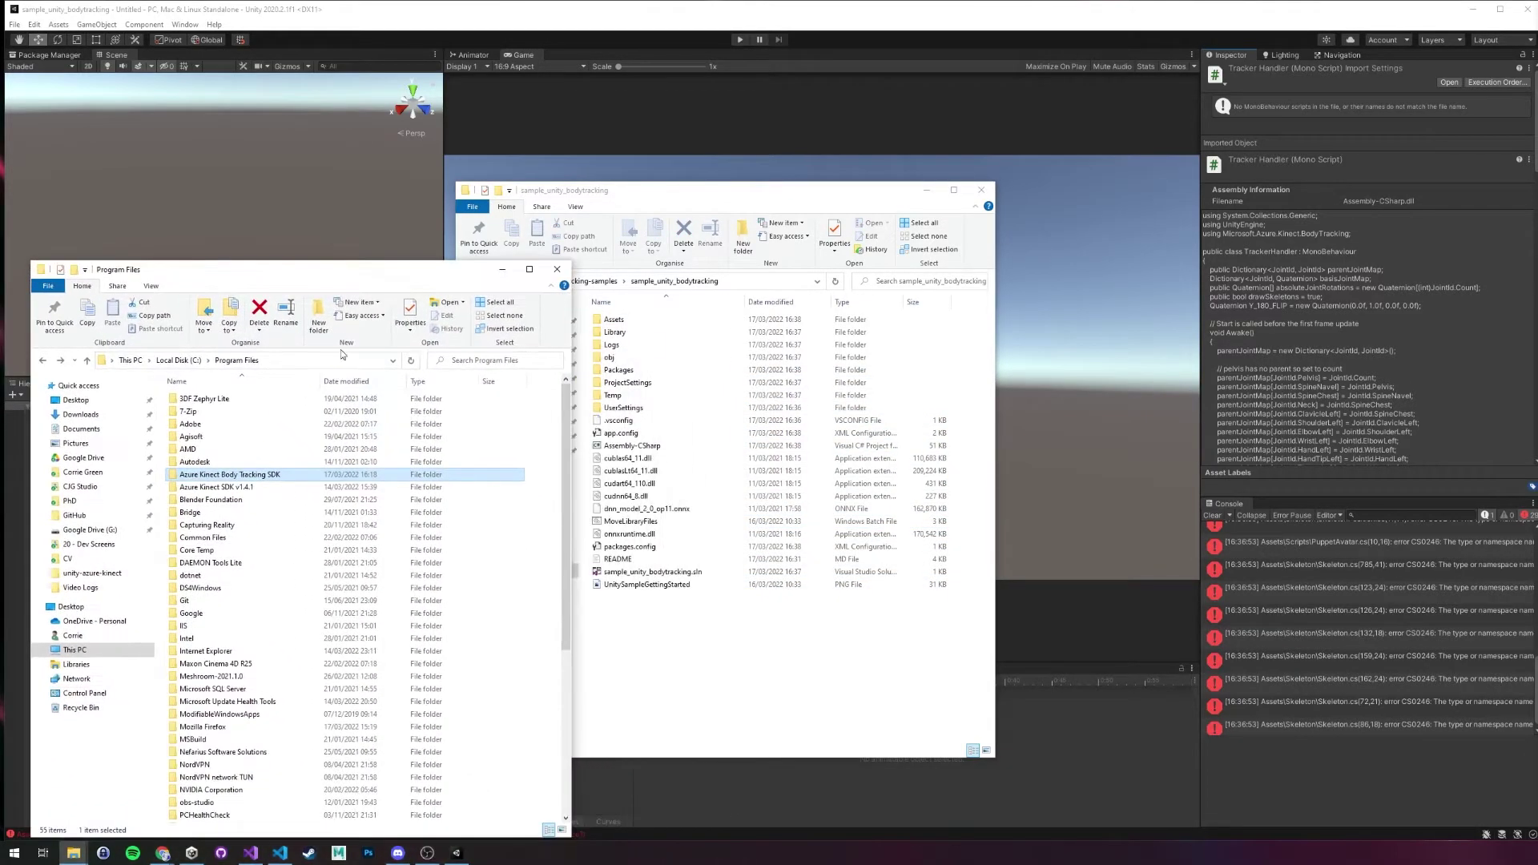
double_click(250, 476)
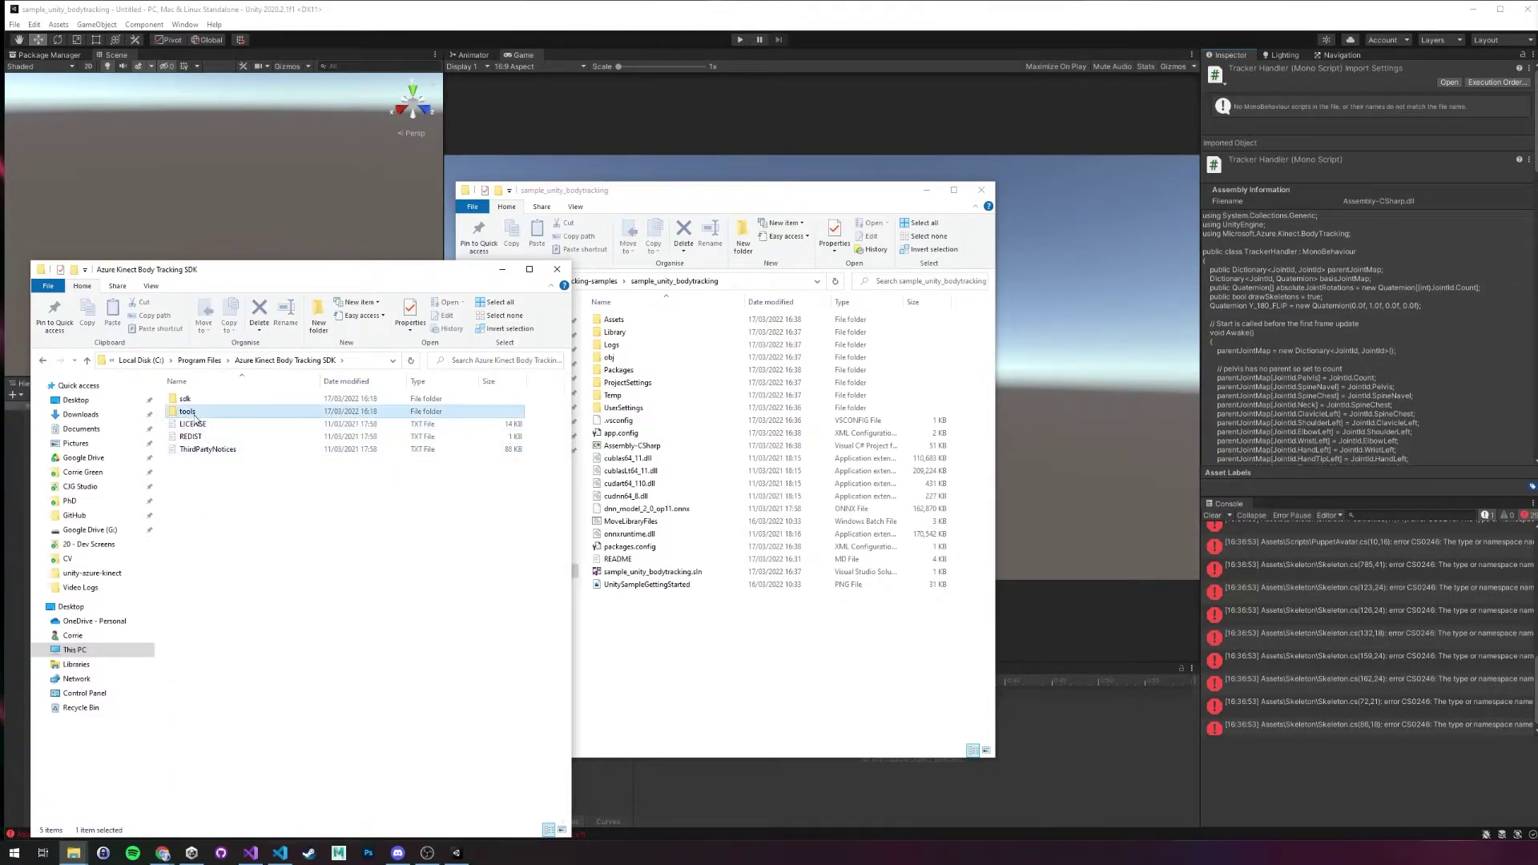
double_click(201, 411)
- Select cudnn_cnn_infer64_8.dll, cudnn_ops_infer64_8.dll and cufft64_10.dll in the SDK's tools folder
left_click_drag(269, 770, 258, 457)
left_click(258, 451)
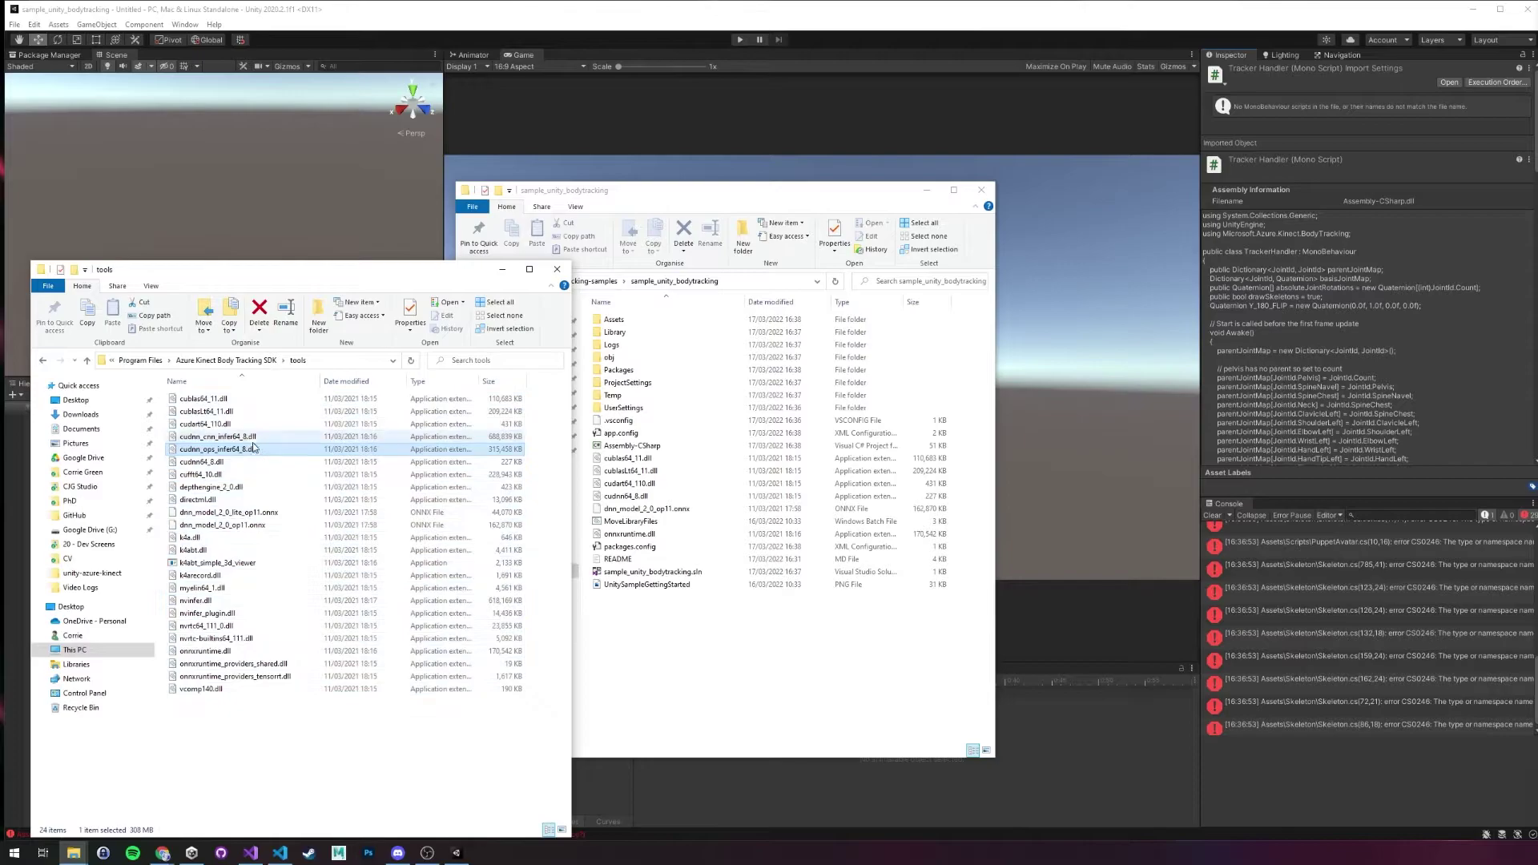
left_click(249, 439, "ctrl")
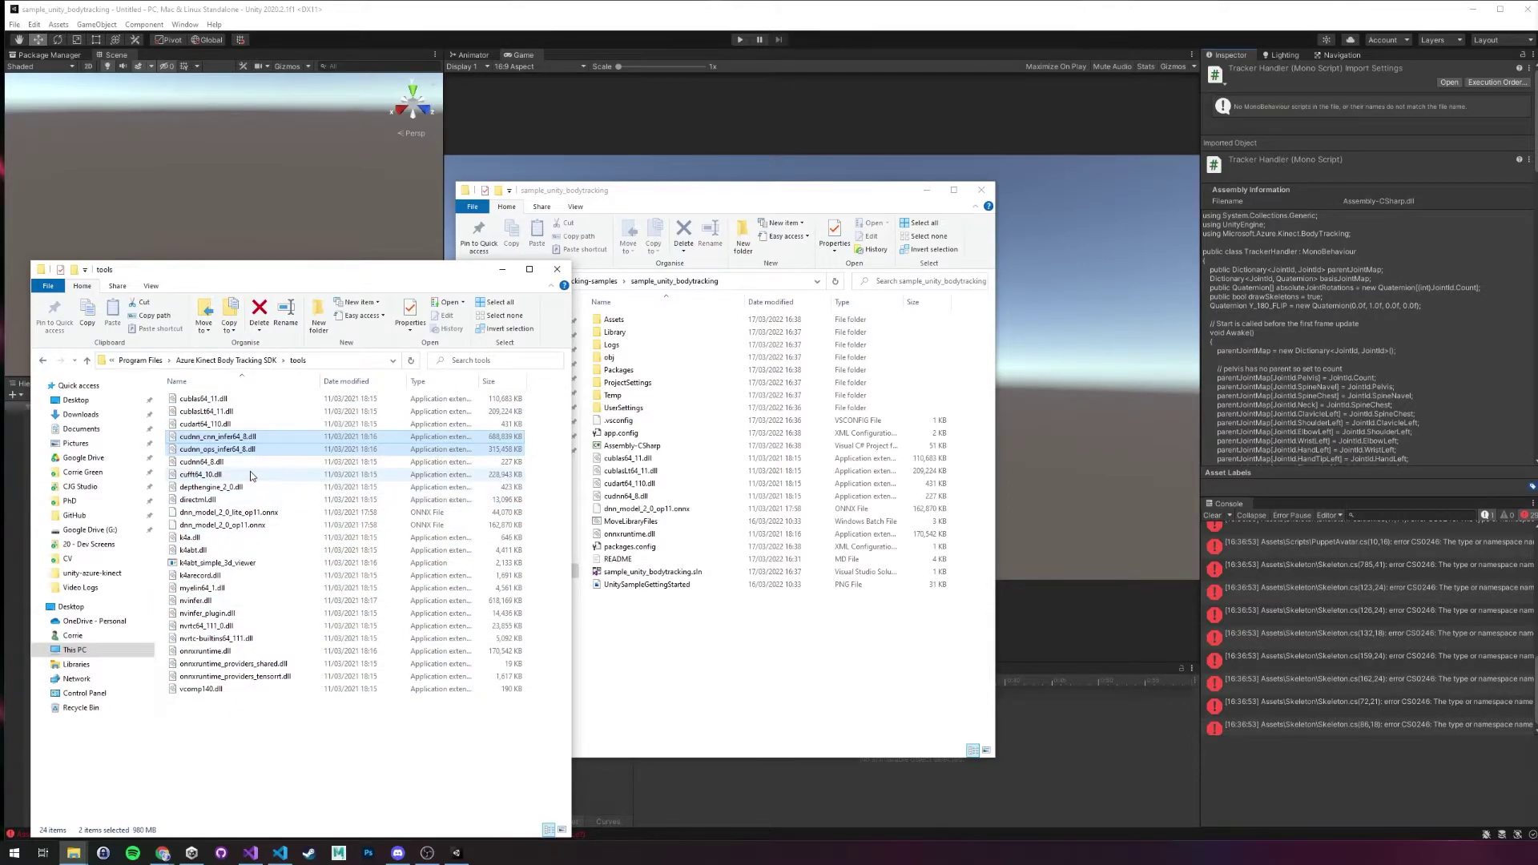
left_click(196, 477, "ctrl")
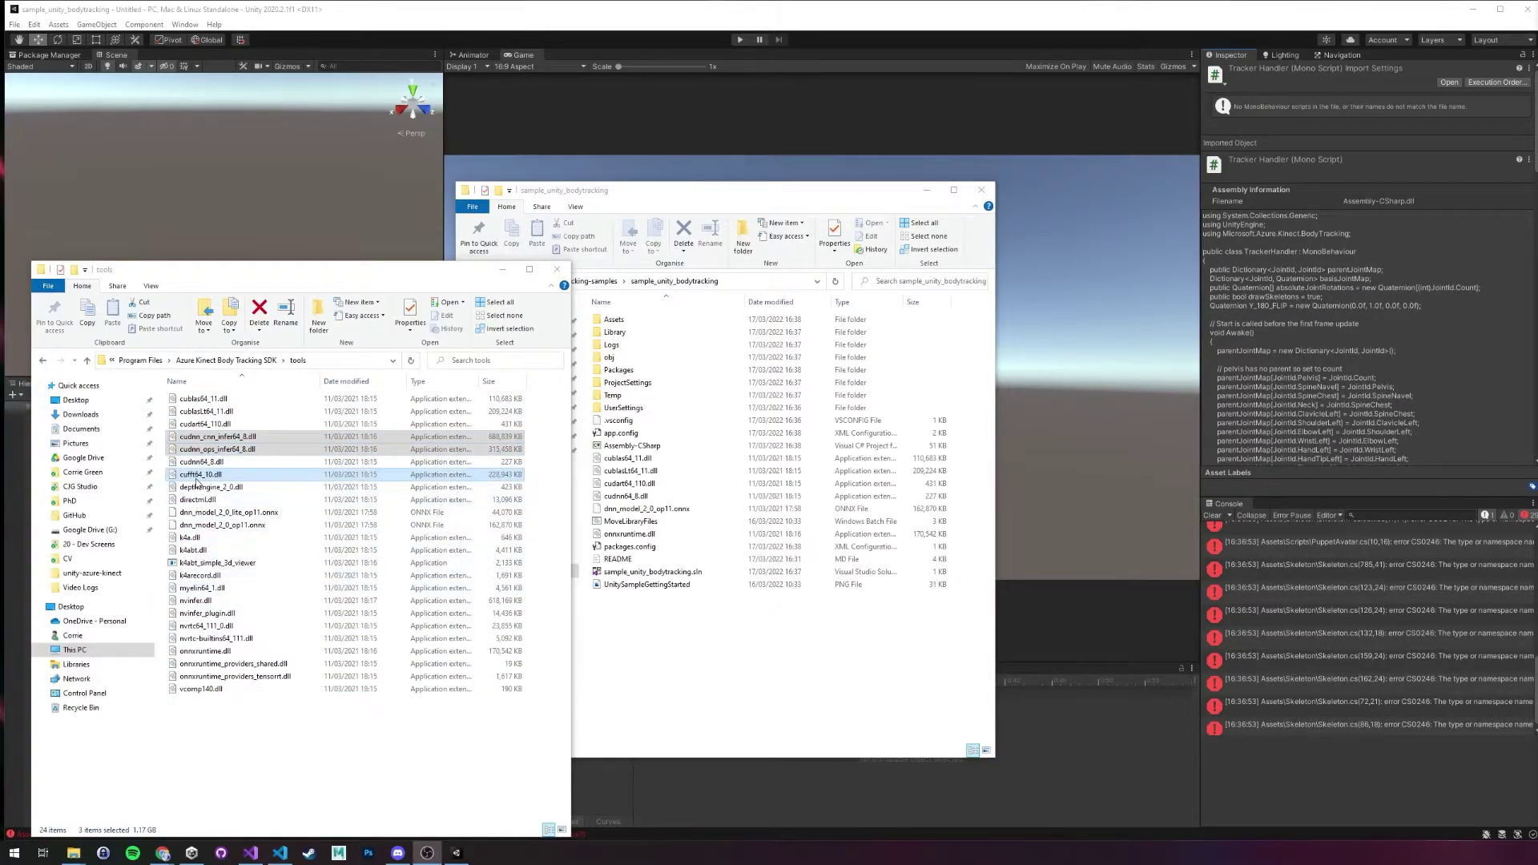
left_click_drag(241, 270, 403, 224)
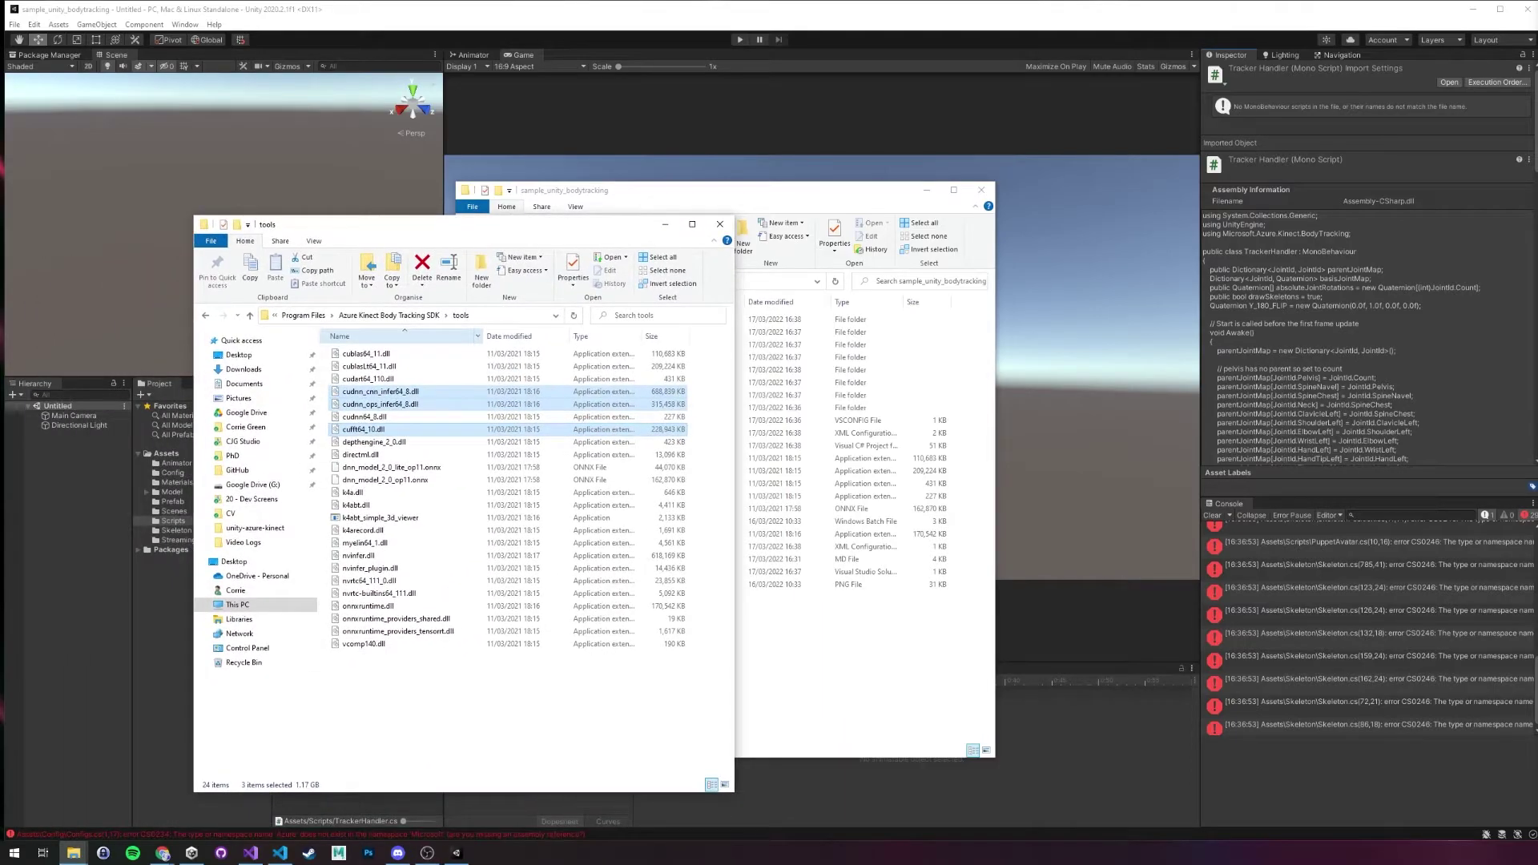
- Check GitHub issues #1600 and #1728 in the browser for the DLLs required in the project root, and move the browser away
key("alt+Tab")
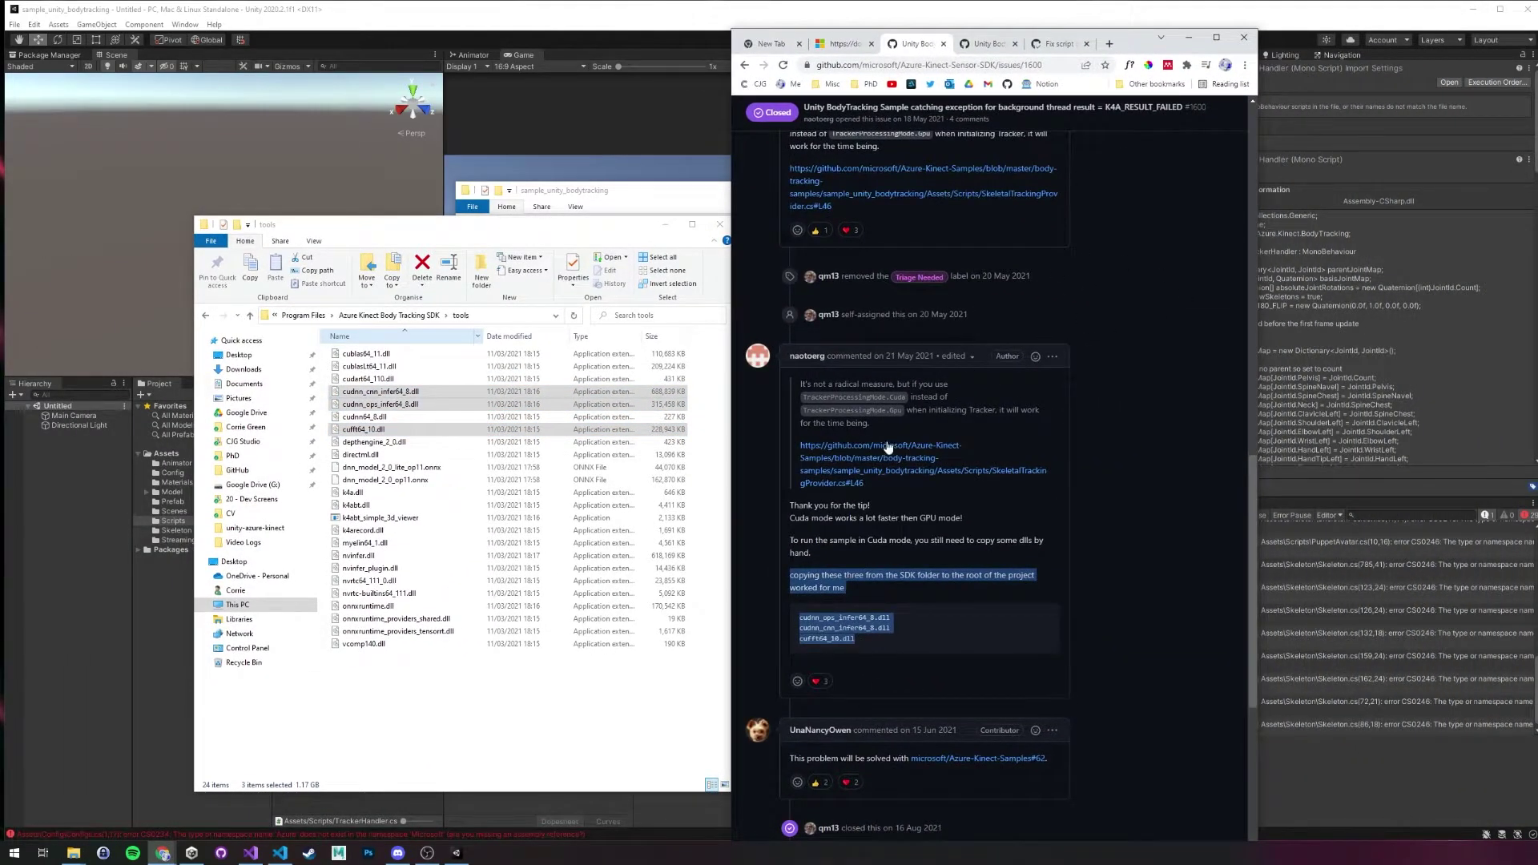
scroll(888, 447, "down", 3)
scroll(950, 463, "up", 3)
left_click(988, 44)
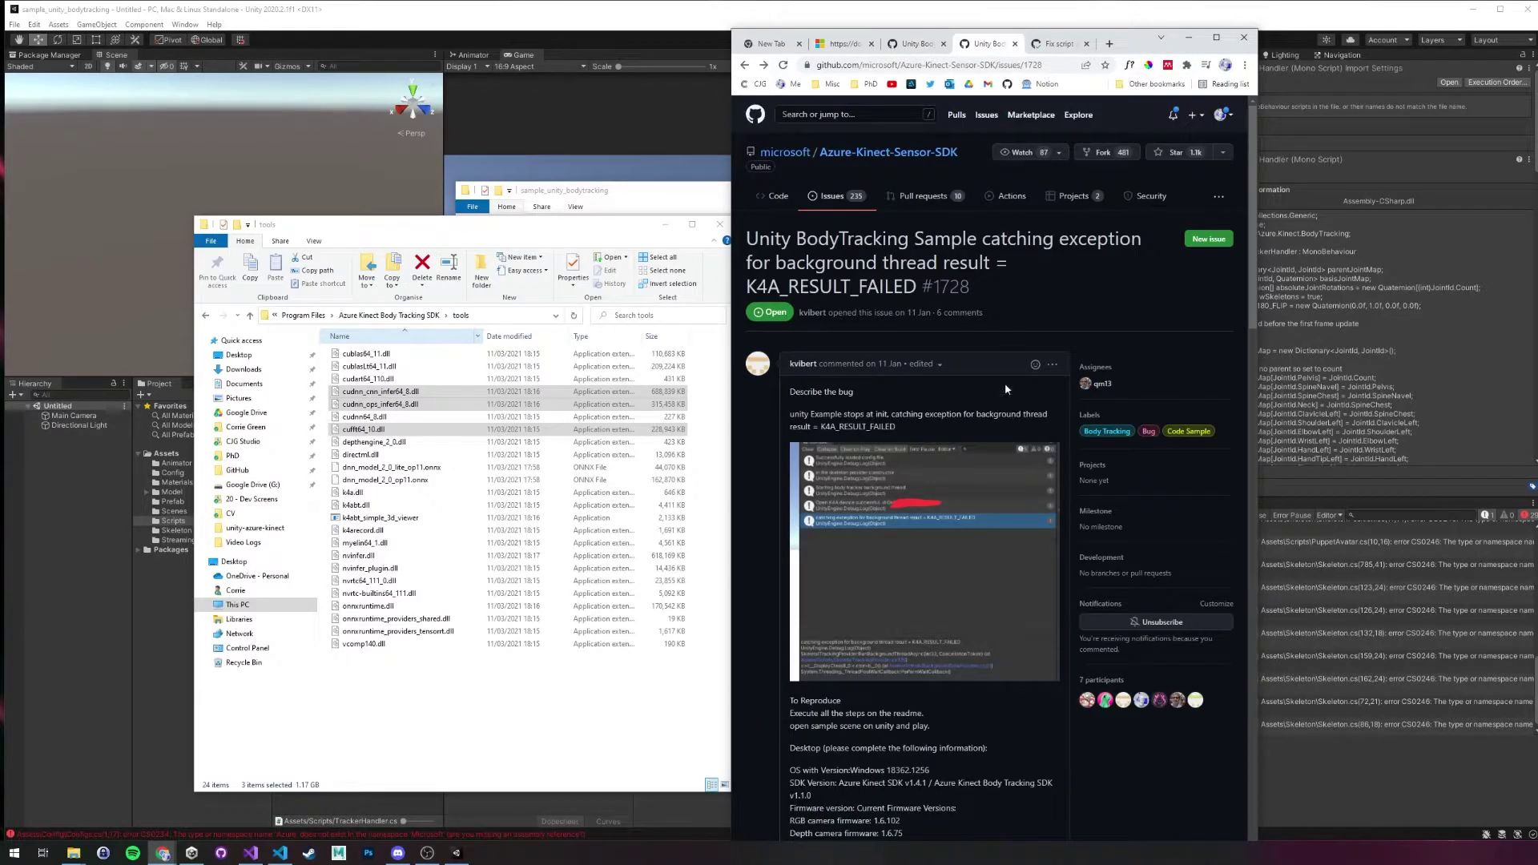
scroll(998, 369, "down", 15)
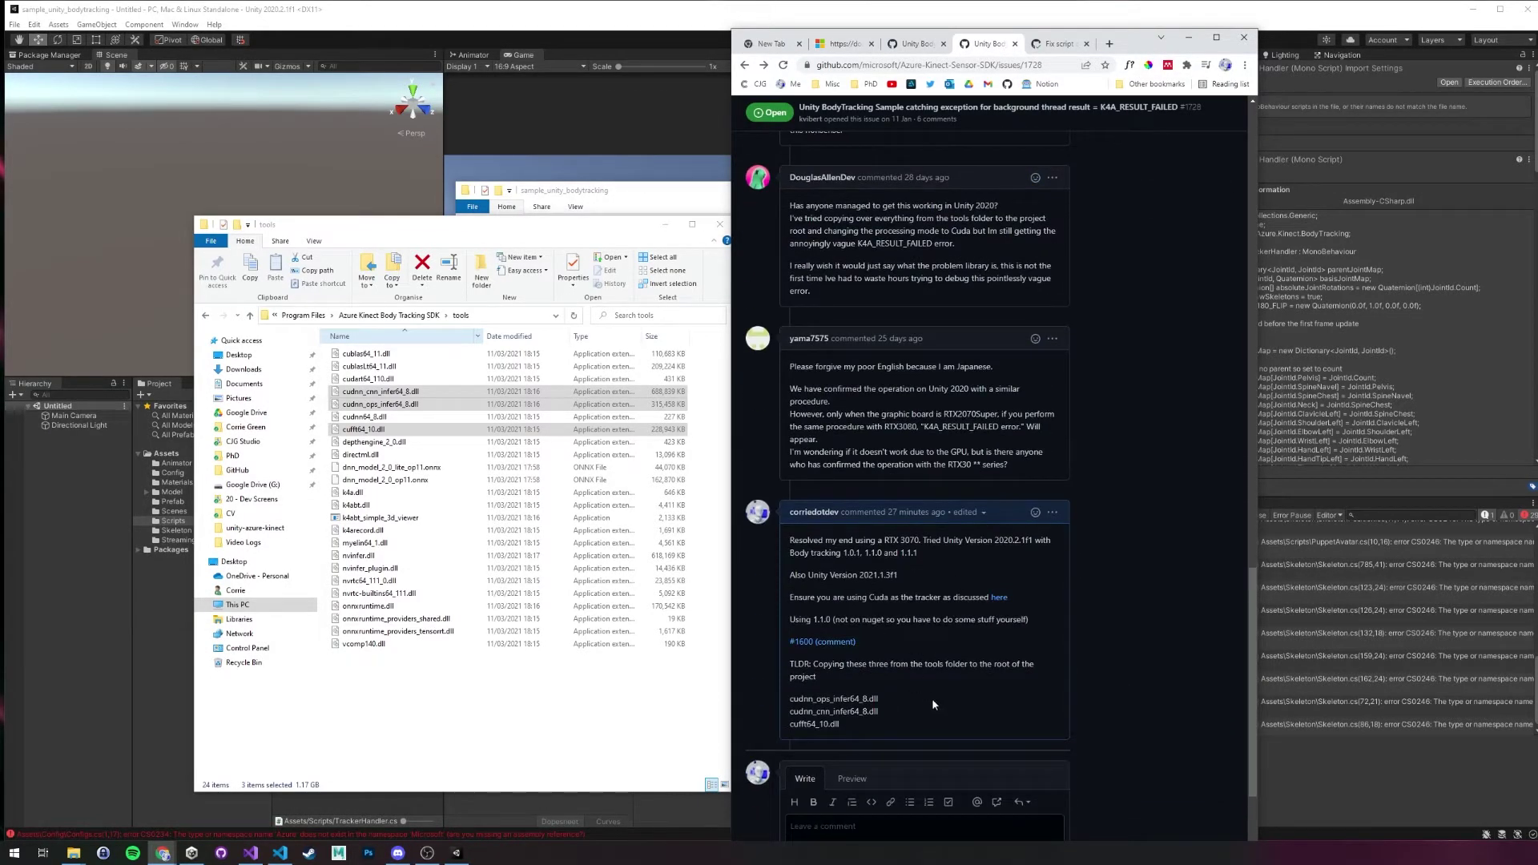
left_click_drag(933, 705, 871, 575)
left_click_drag(1146, 42, 1537, 20)
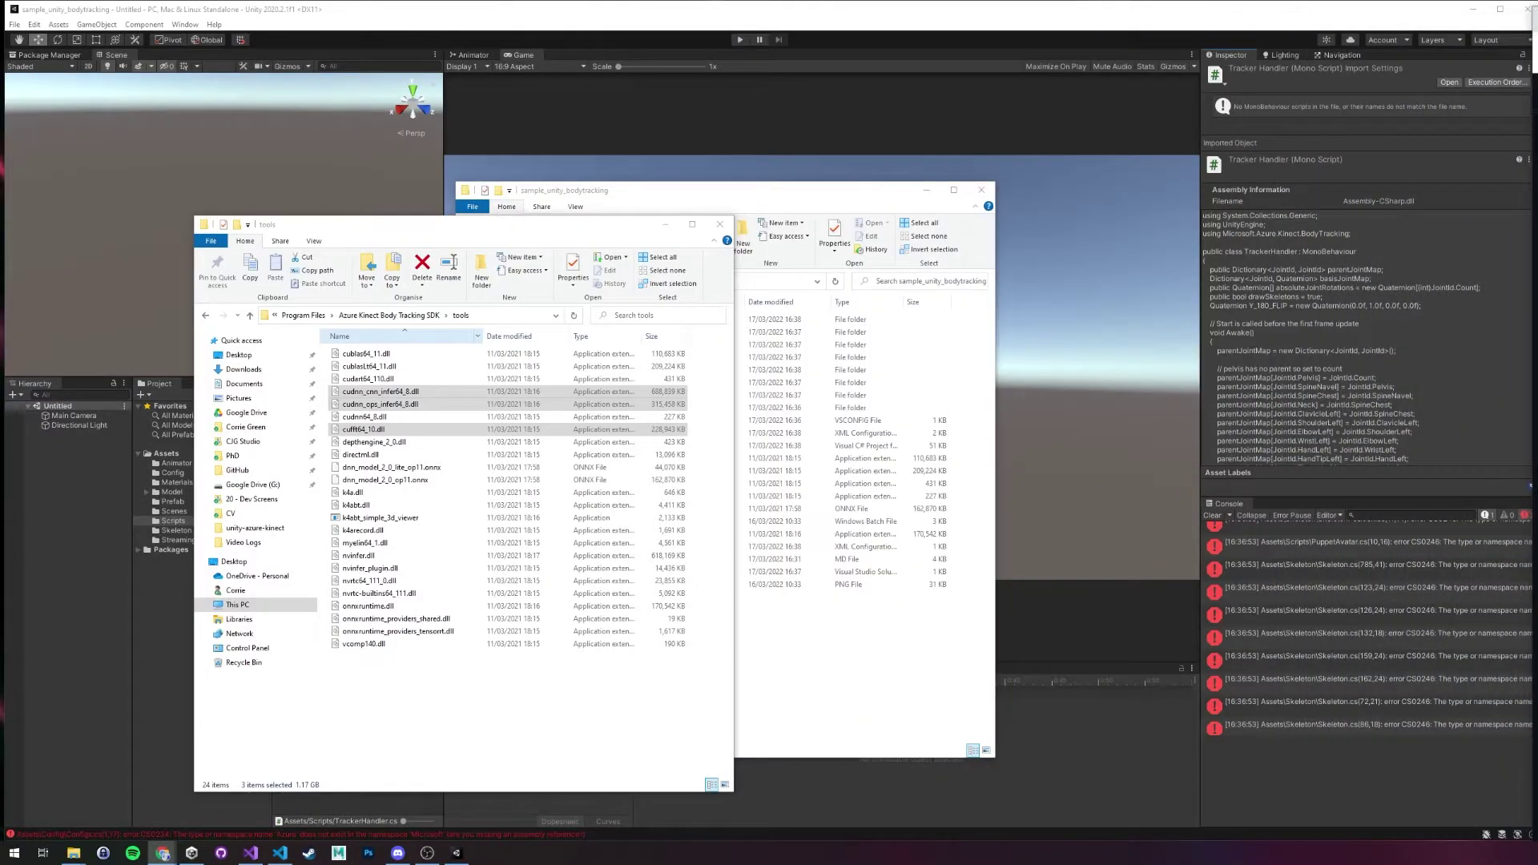
- Copy the three selected DLLs from the SDK's tools folder into the sample_unity_bodytracking project root
right_click(465, 429)
left_click(512, 520)
left_click(796, 672)
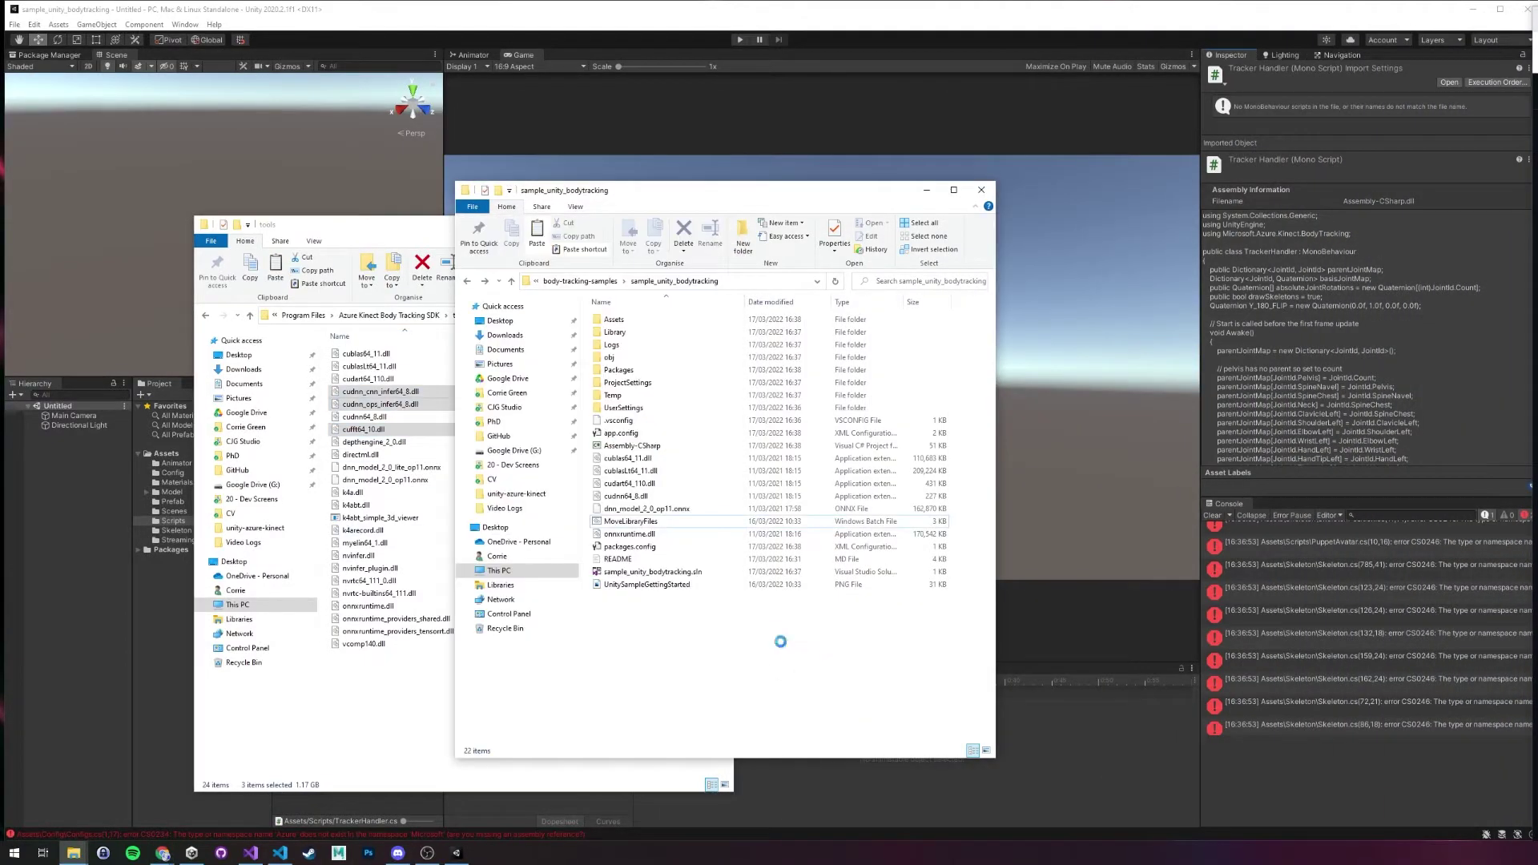
key("ctrl+v")
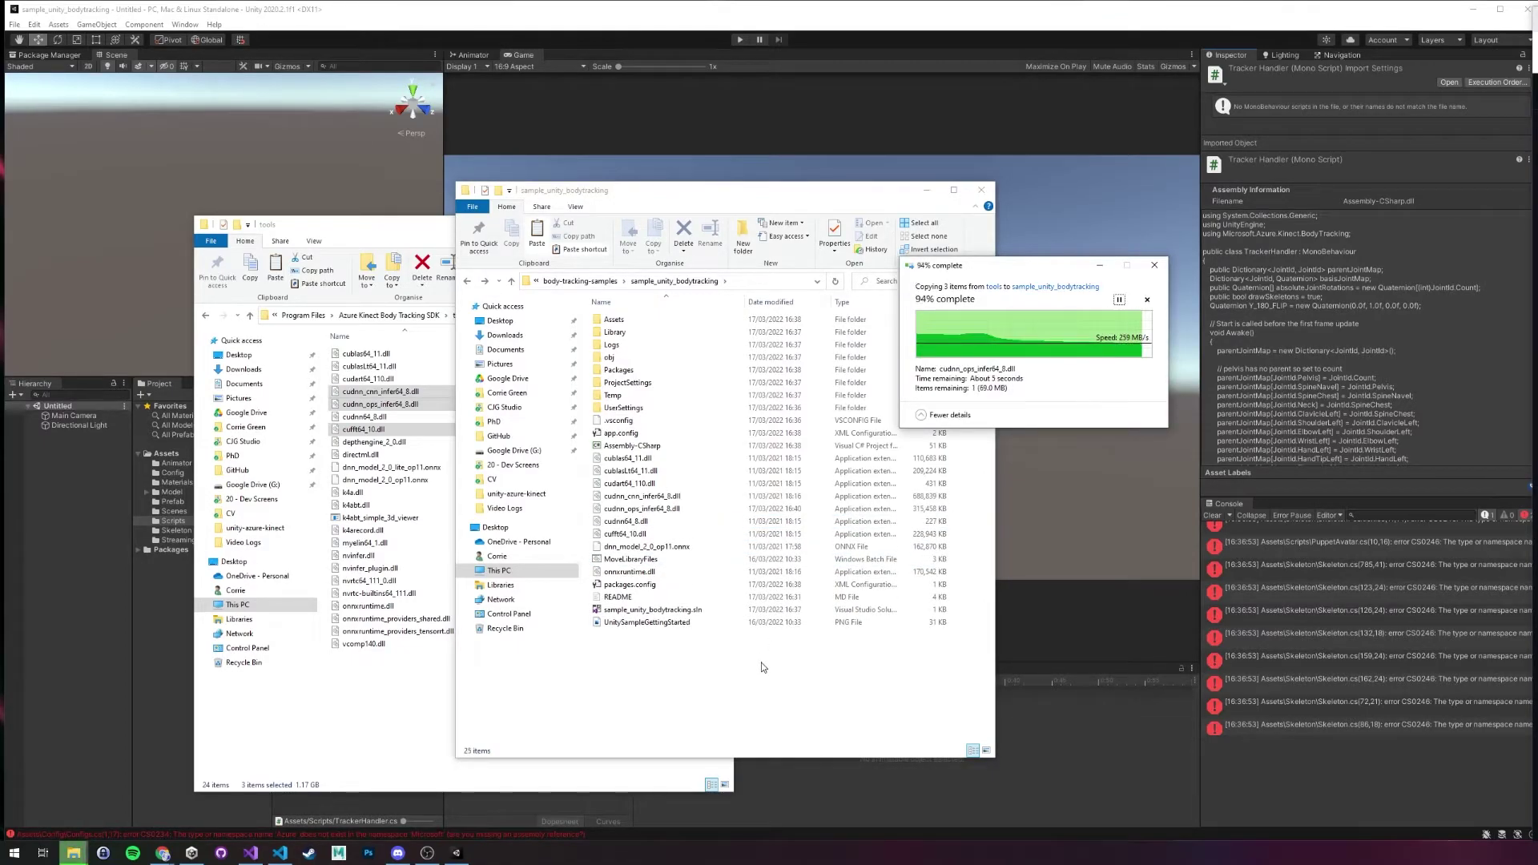
- Paste the same three DLLs into the project's Assets > Plugins folder
double_click(616, 319)
double_click(615, 370)
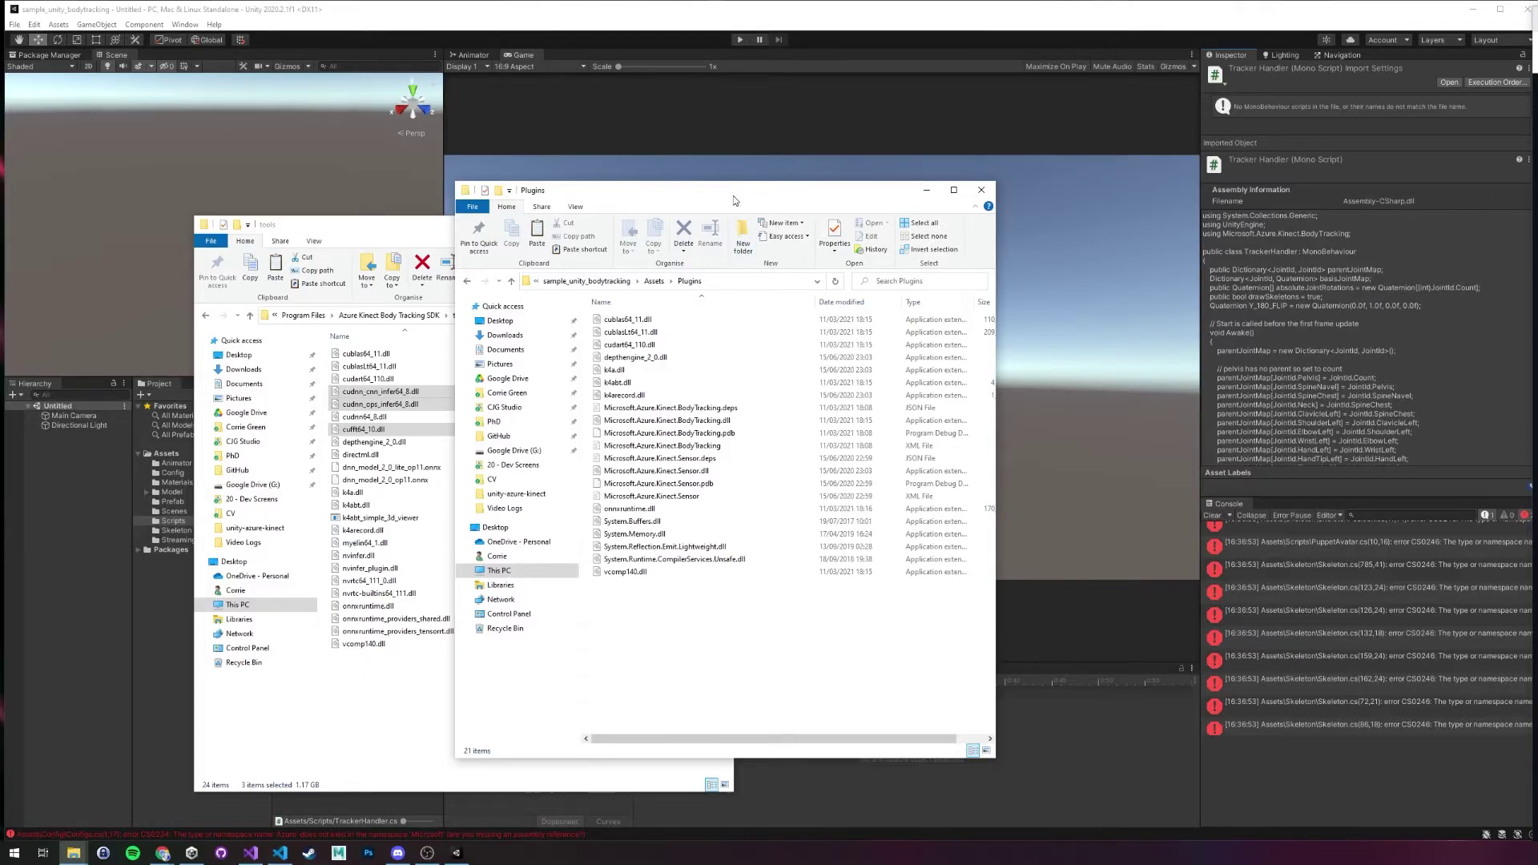
left_click_drag(736, 196, 525, 209)
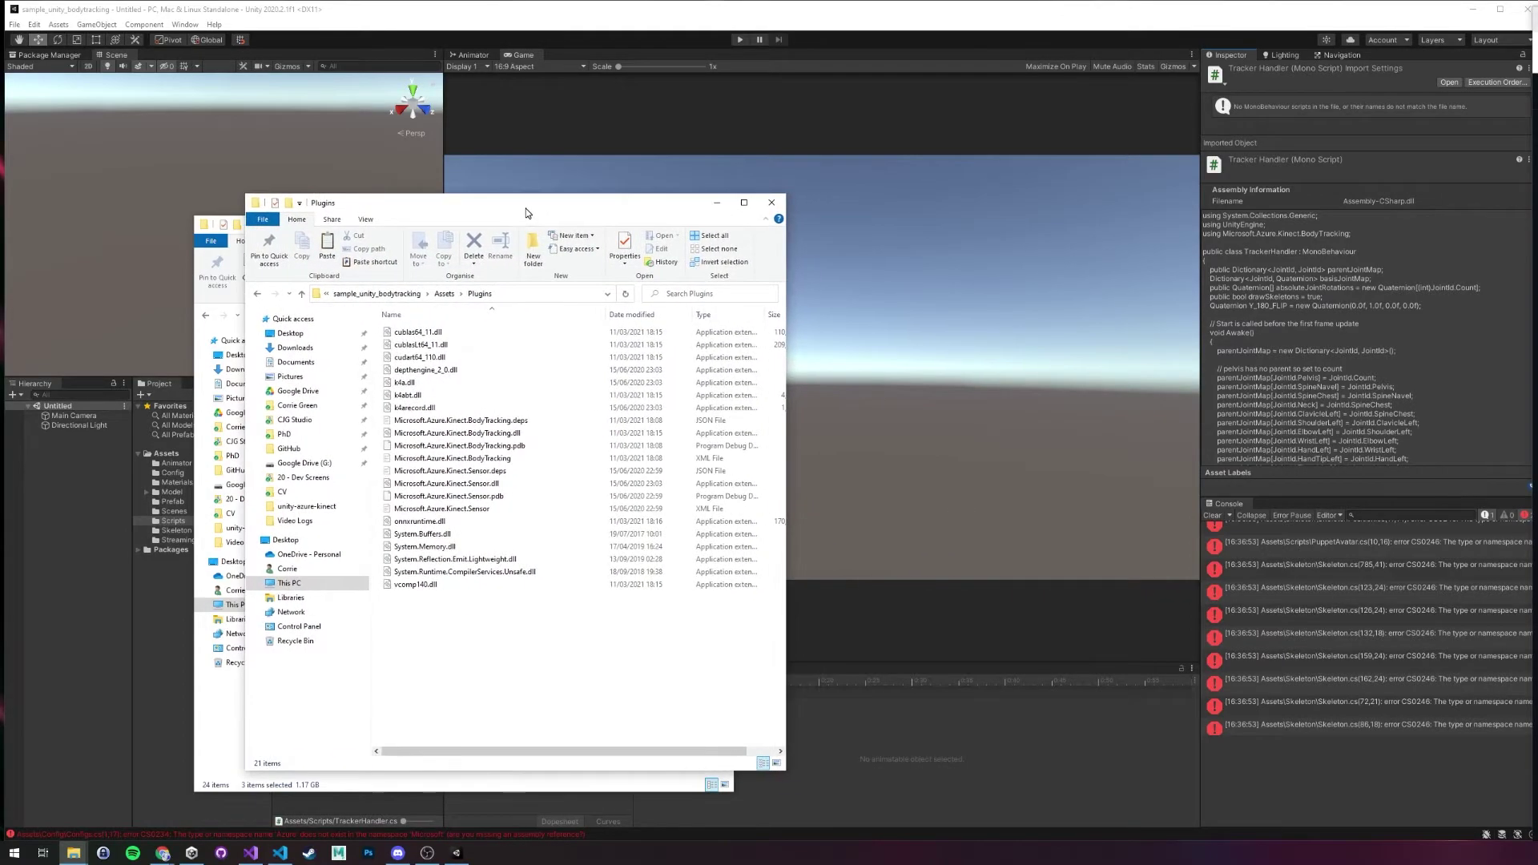
right_click(522, 662)
left_click(515, 675)
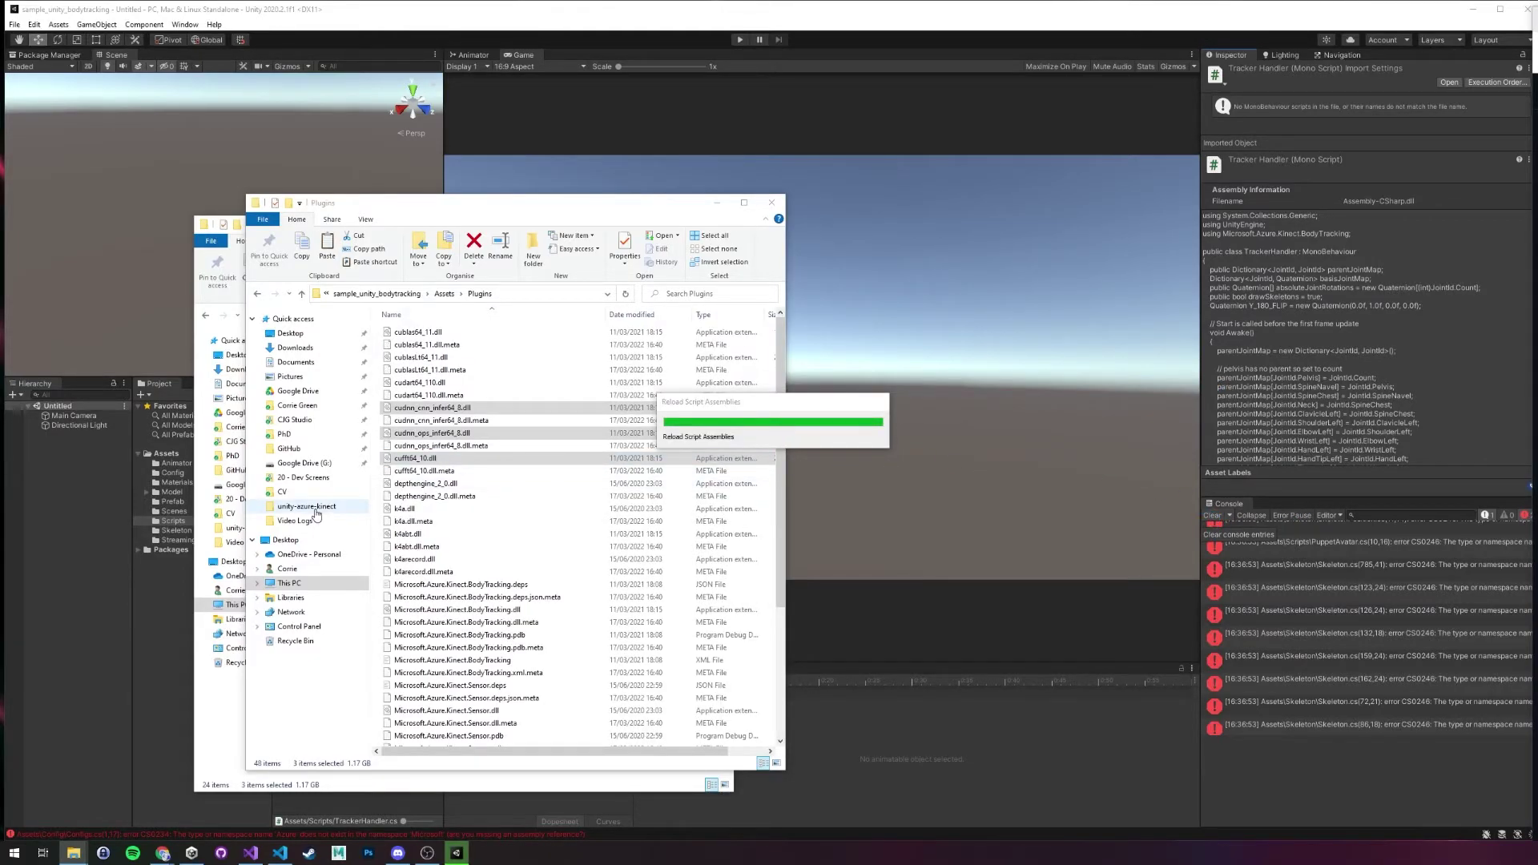
- Open the SkeletalTrackingProvider script from Unity's Scripts assets and locate TrackerProcessingMode in the Tracker.Create line
key("alt+Tab")
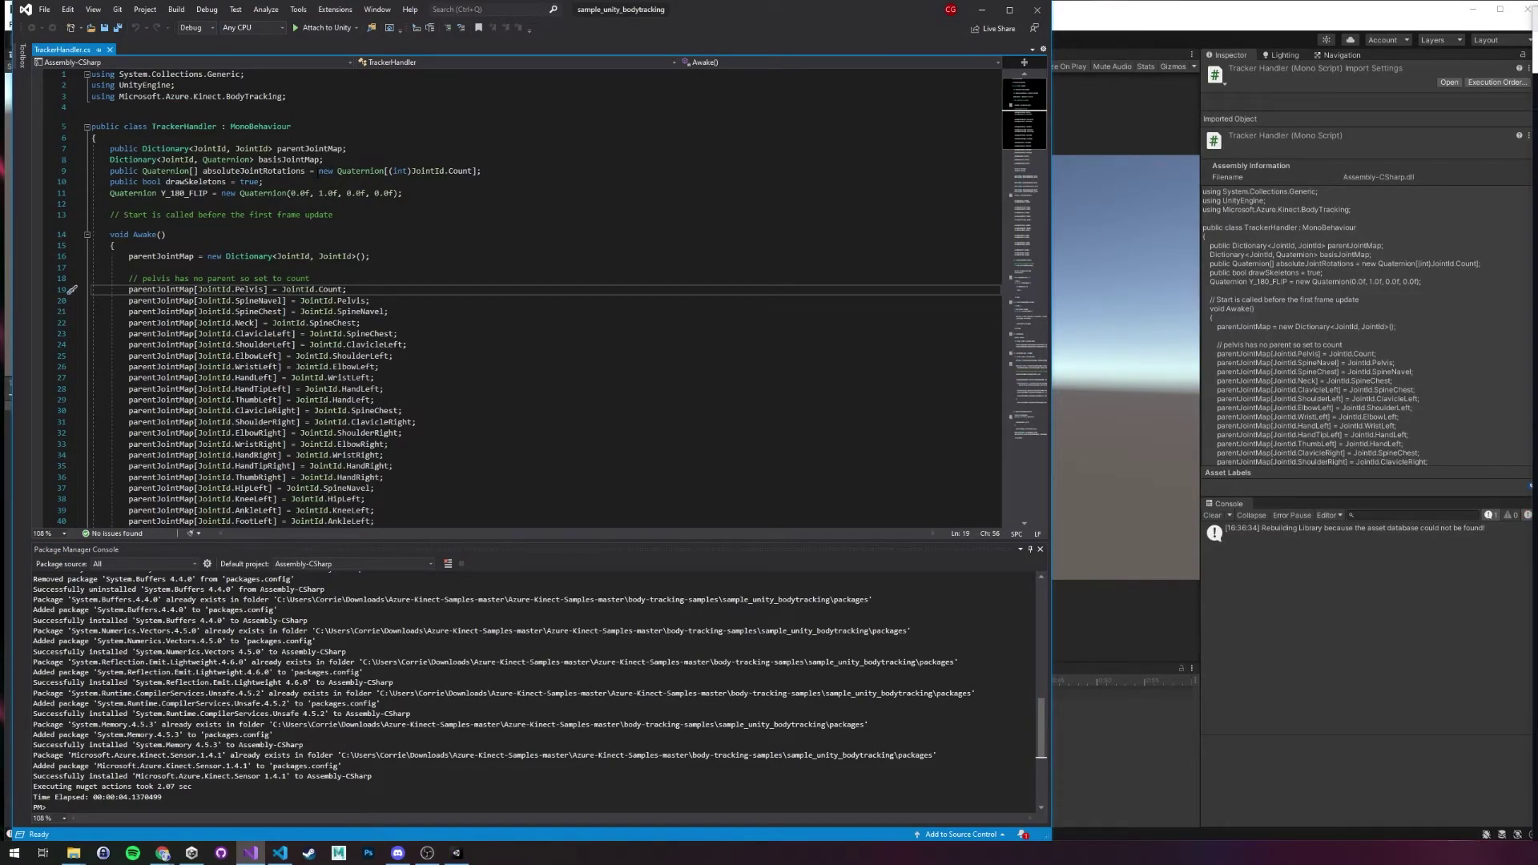
left_click(1280, 686)
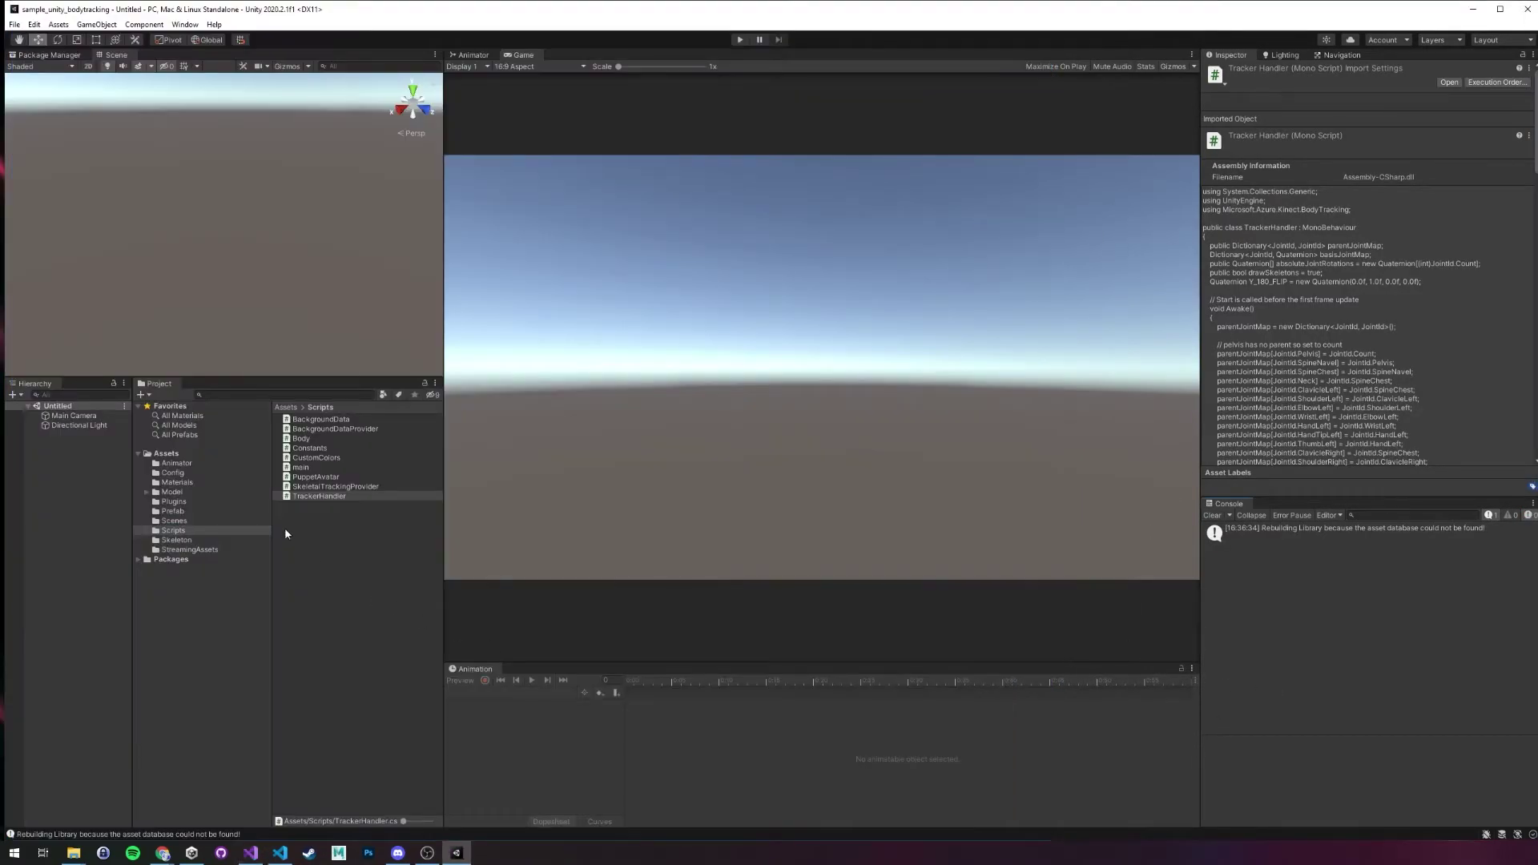
double_click(333, 486)
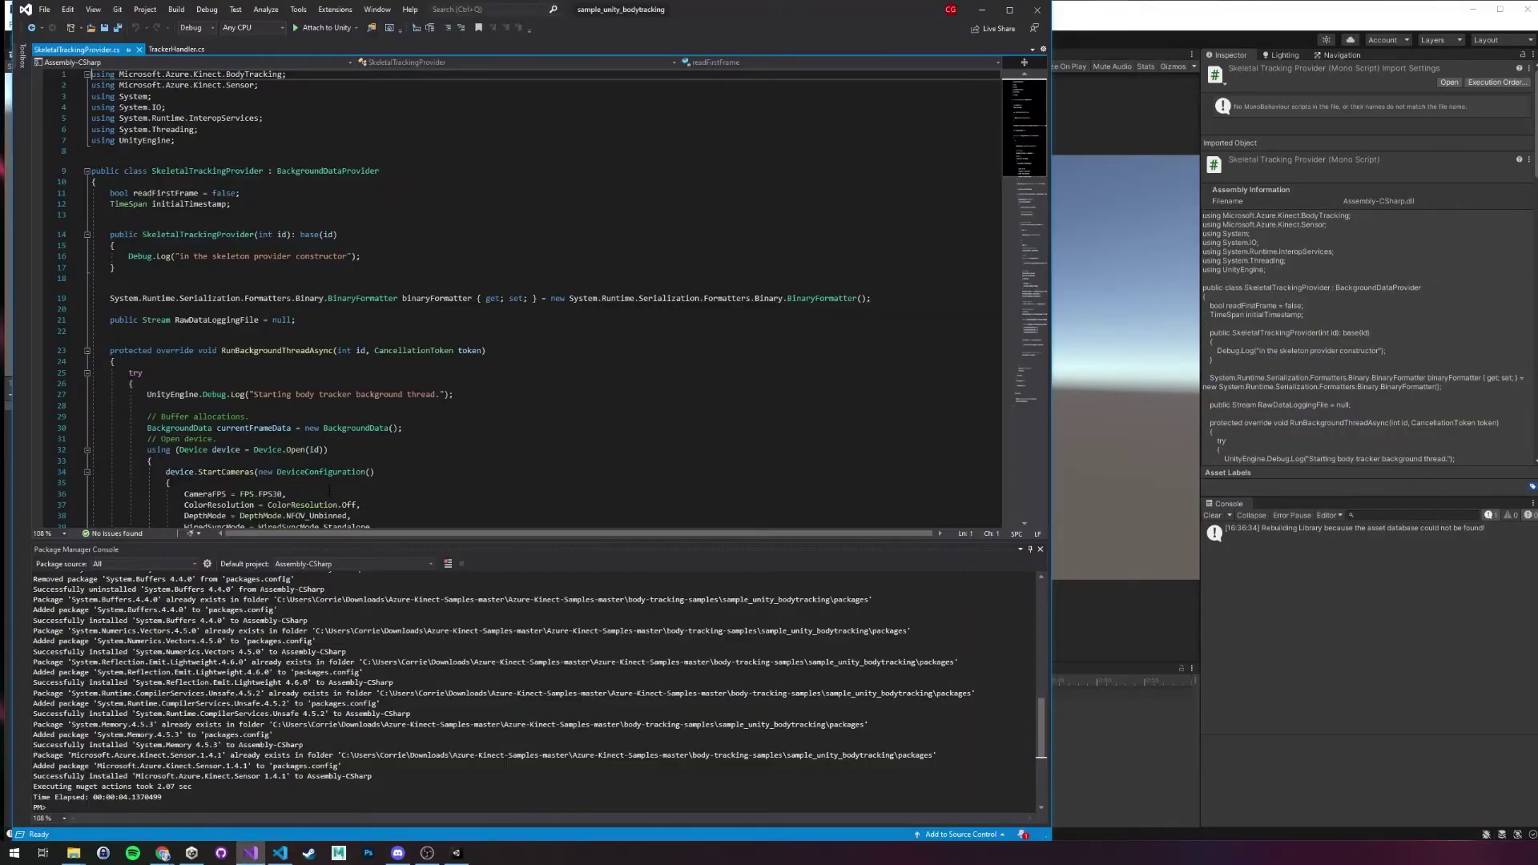
scroll(659, 396, "down", 10)
double_click(704, 240)
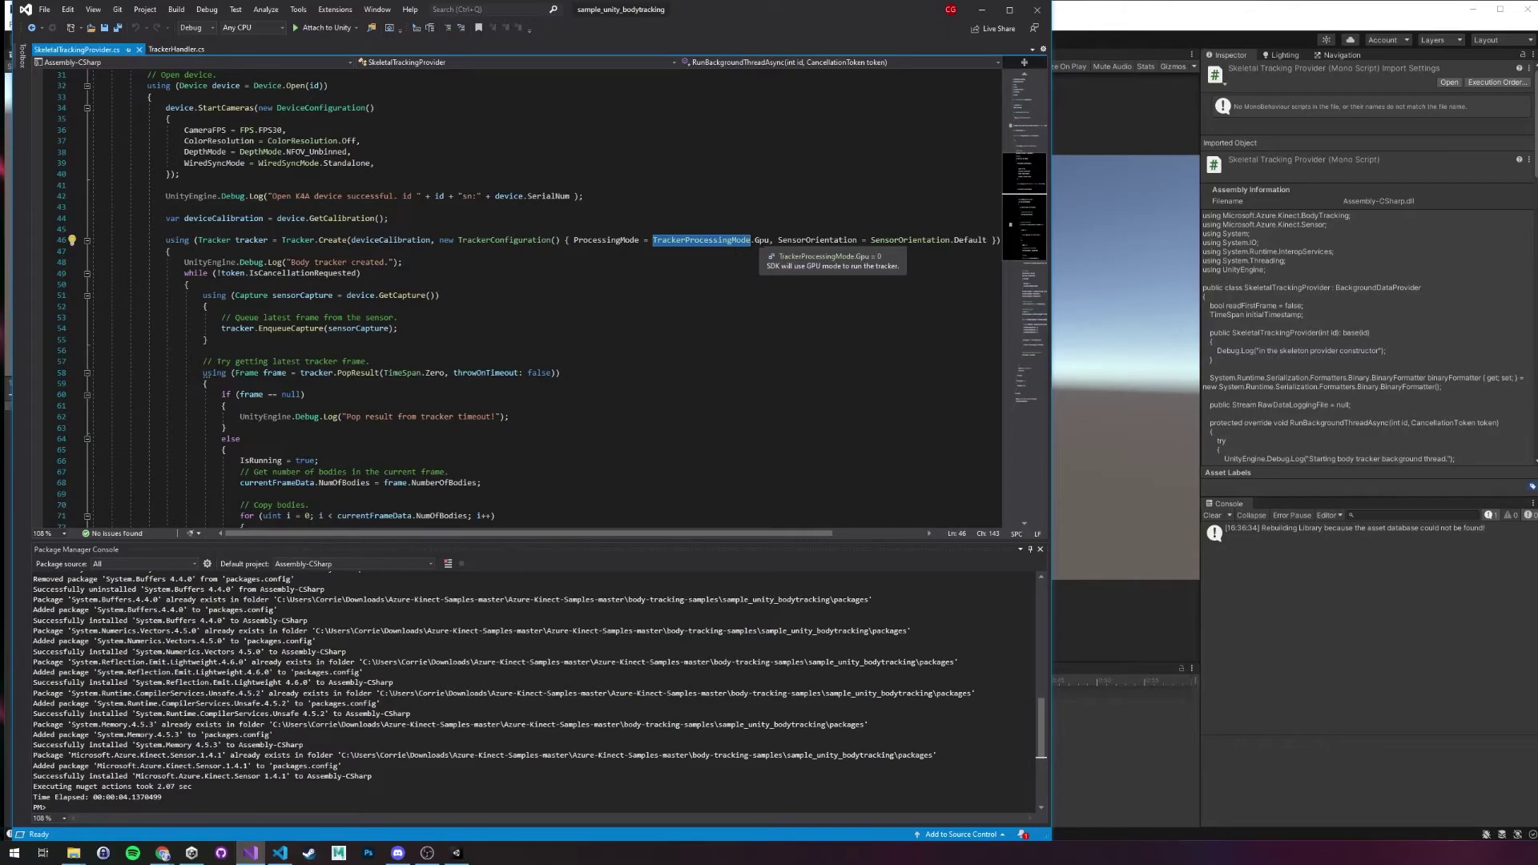
- Set the tracker's ProcessingMode to TrackerProcessingMode.Cuda, save the script and return to Unity
double_click(762, 240)
type("Cuda")
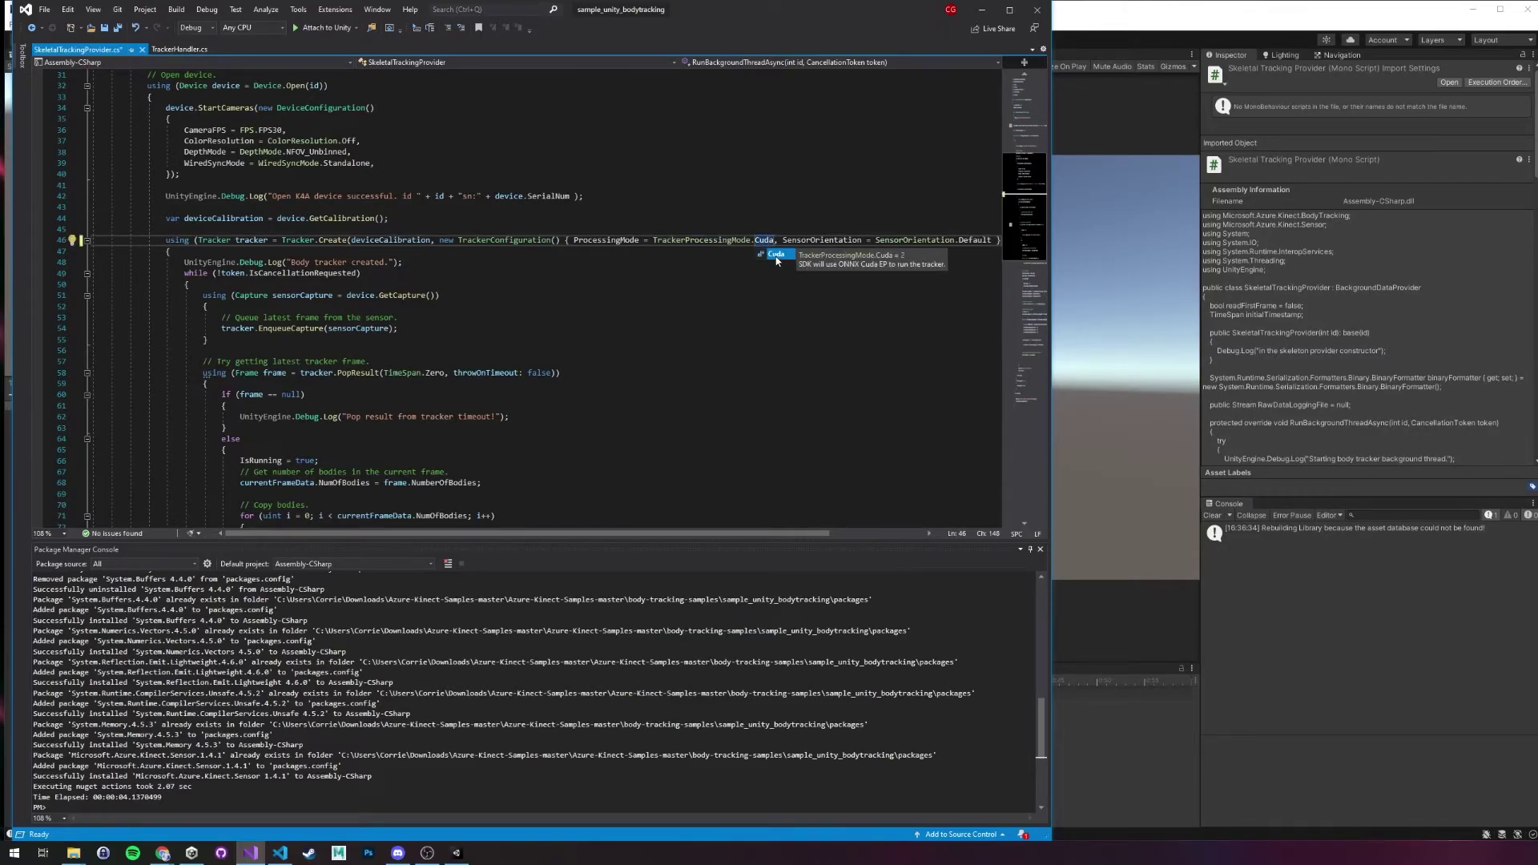
key("Left")
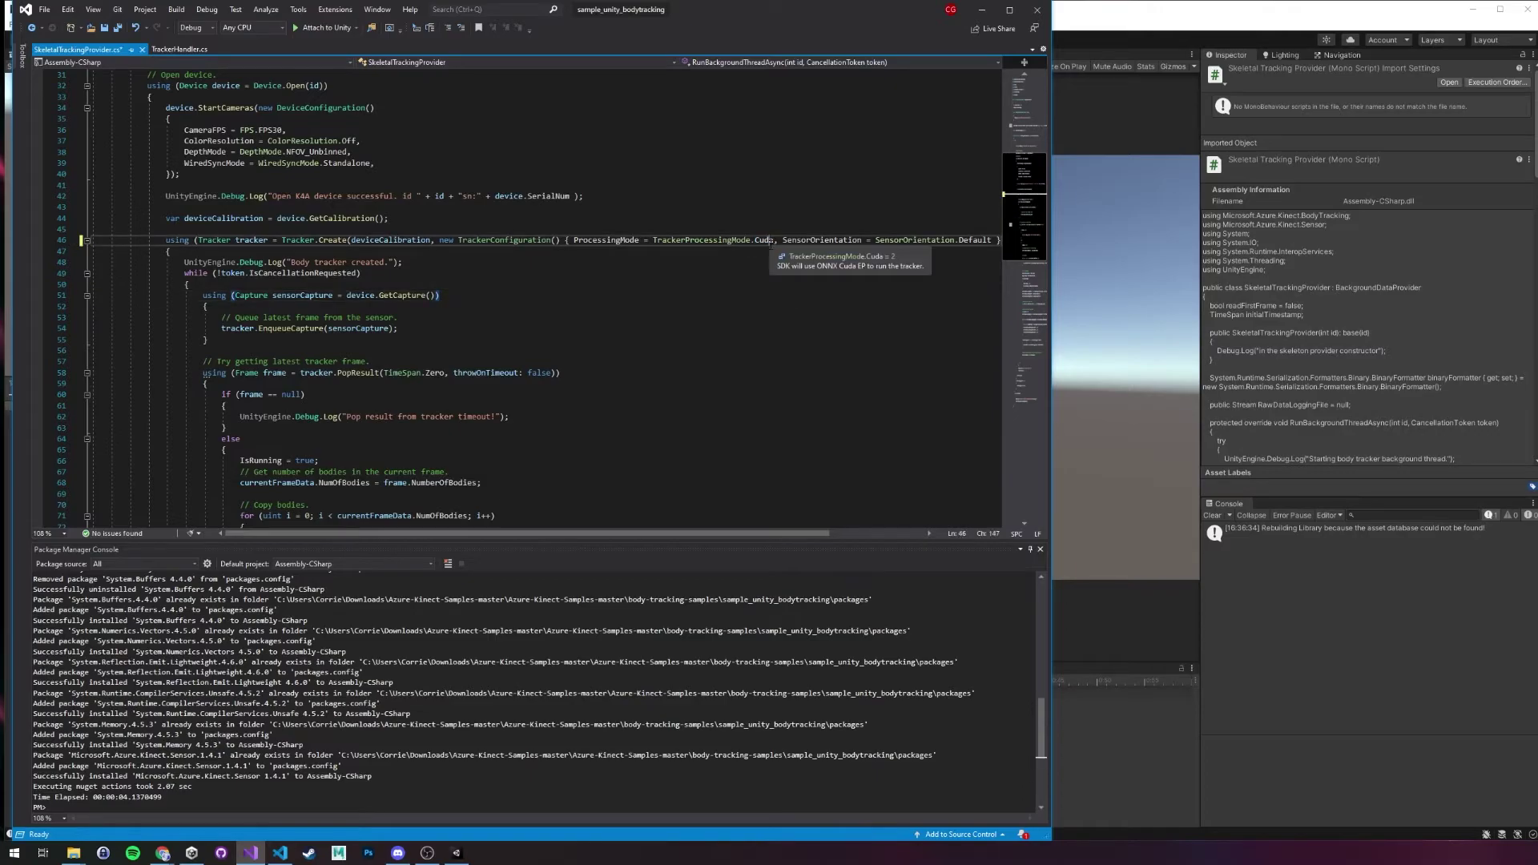
key("ctrl+s")
key("Right")
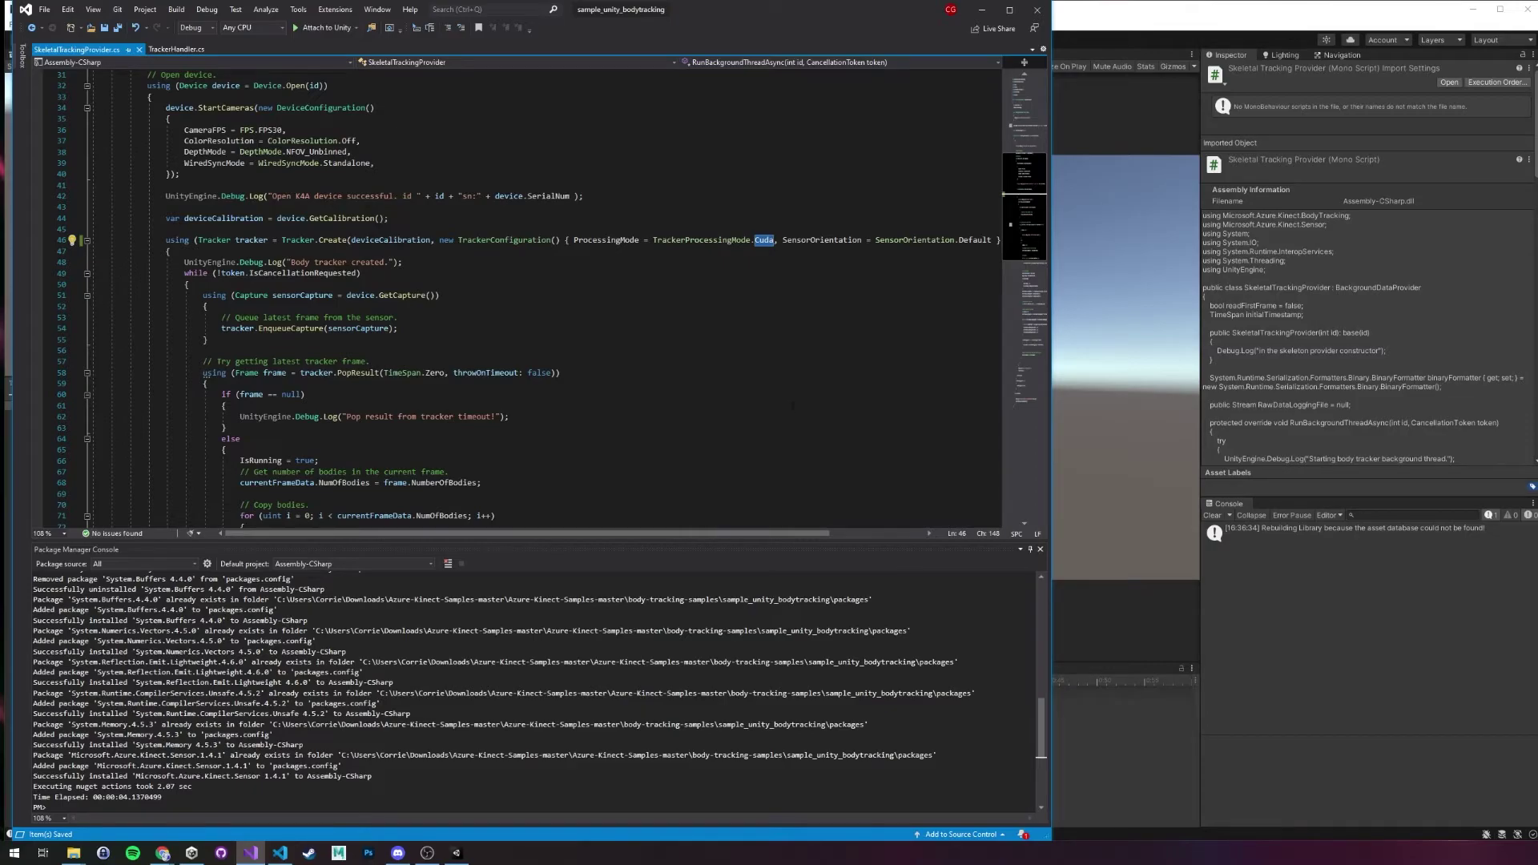
left_click(784, 328)
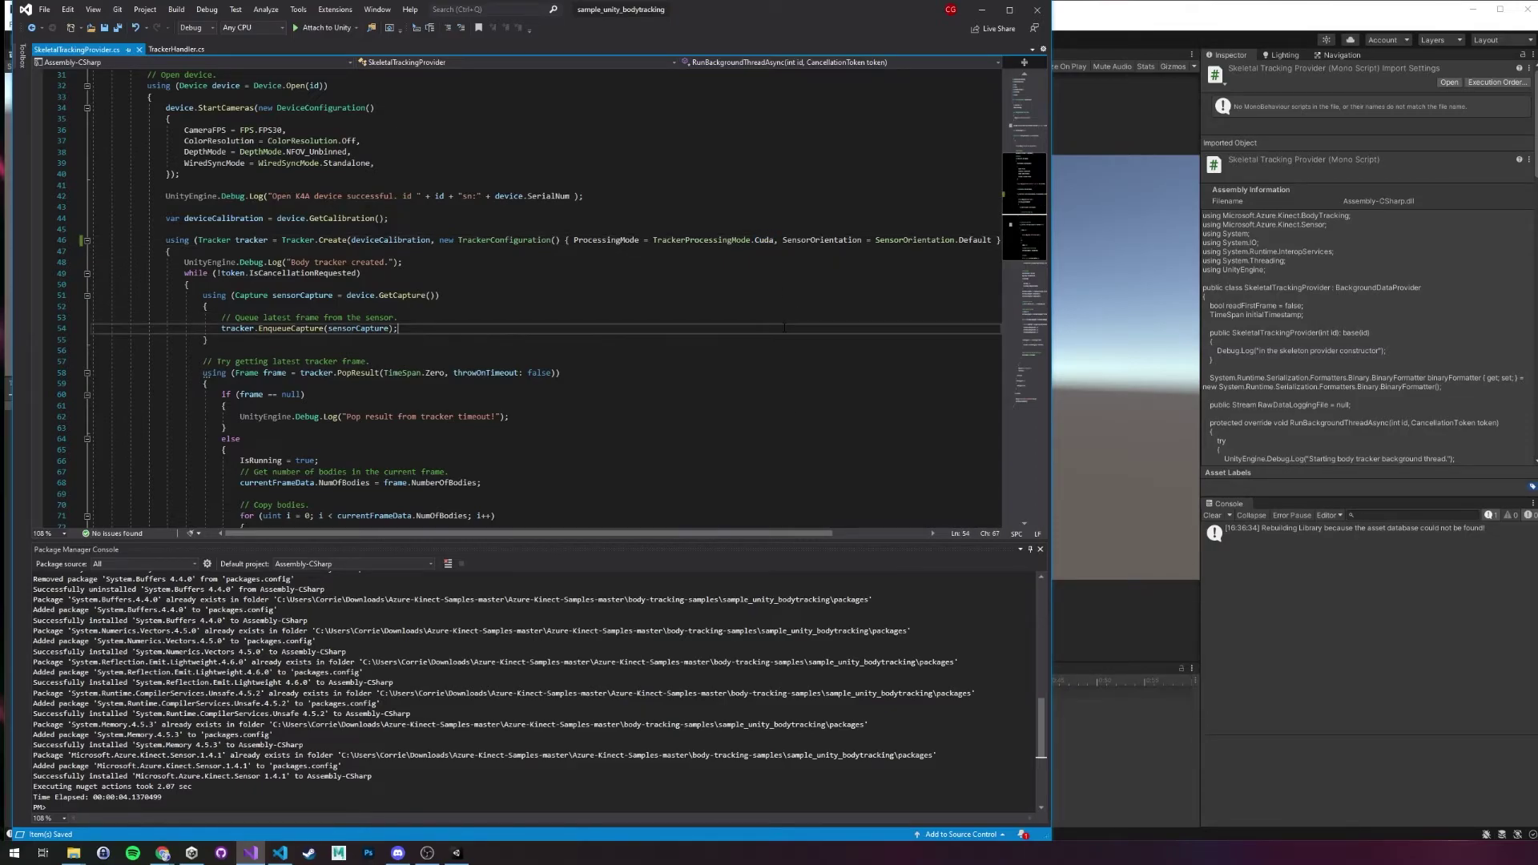
double_click(768, 241)
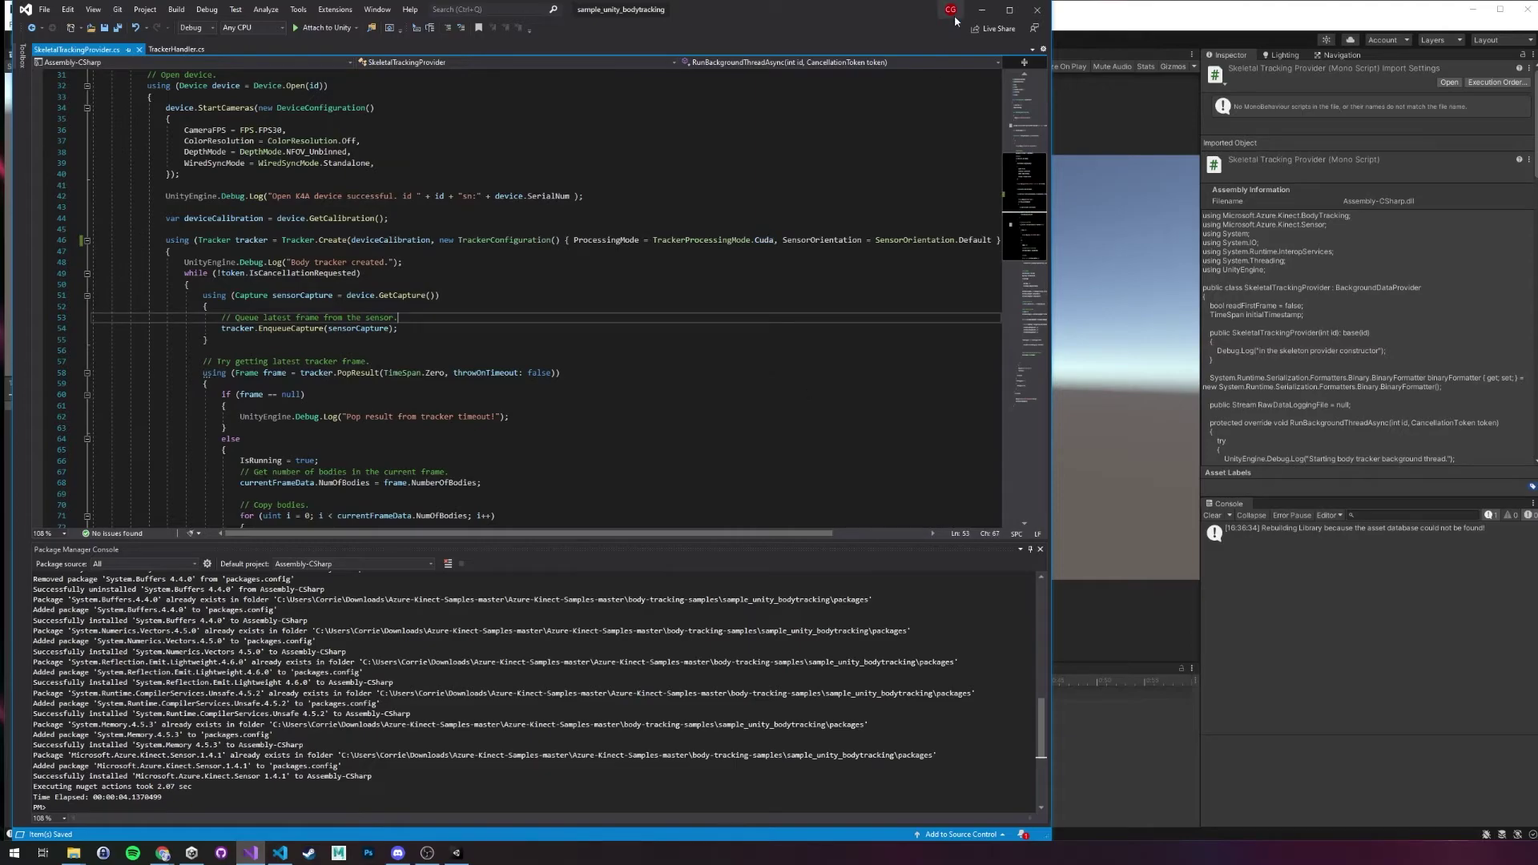
left_click(982, 10)
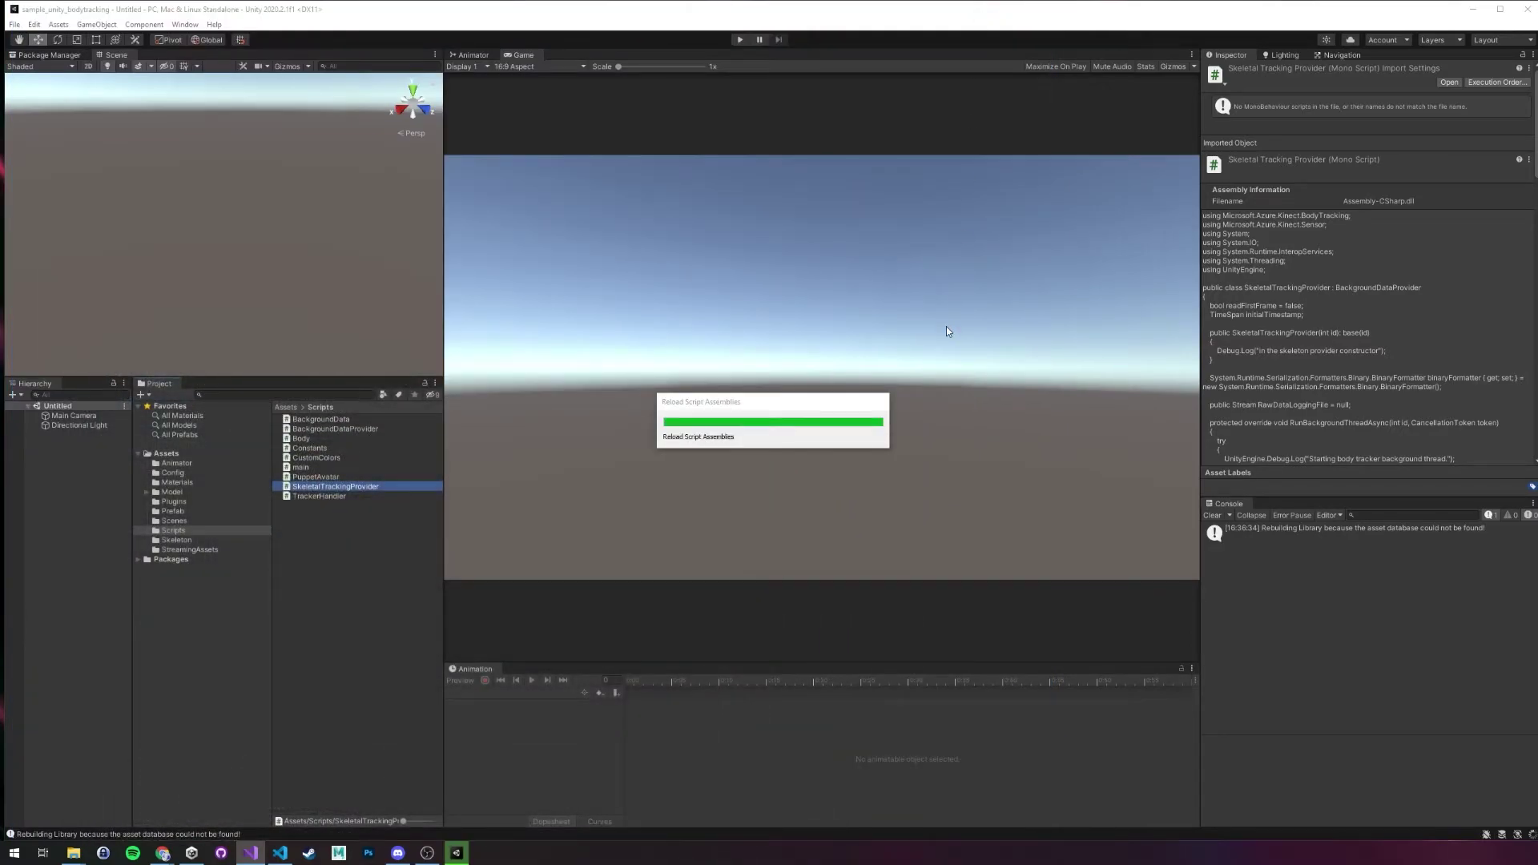
- Open Kinect4AzureSampleScene from the Scenes assets and inspect the components of its Kinect4AzureTracker and Main objects
left_click(174, 521)
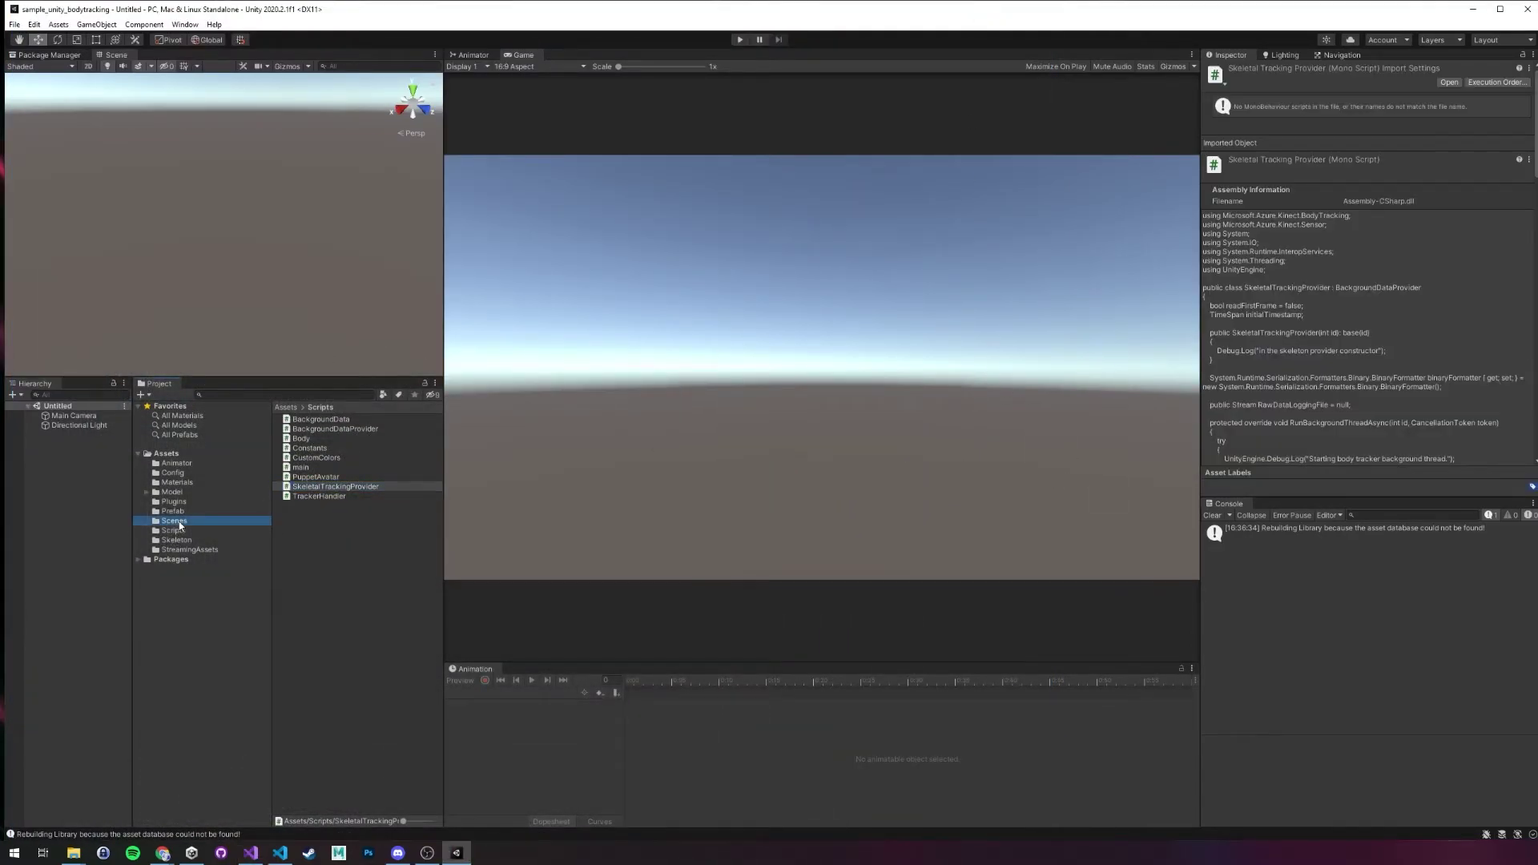
double_click(328, 419)
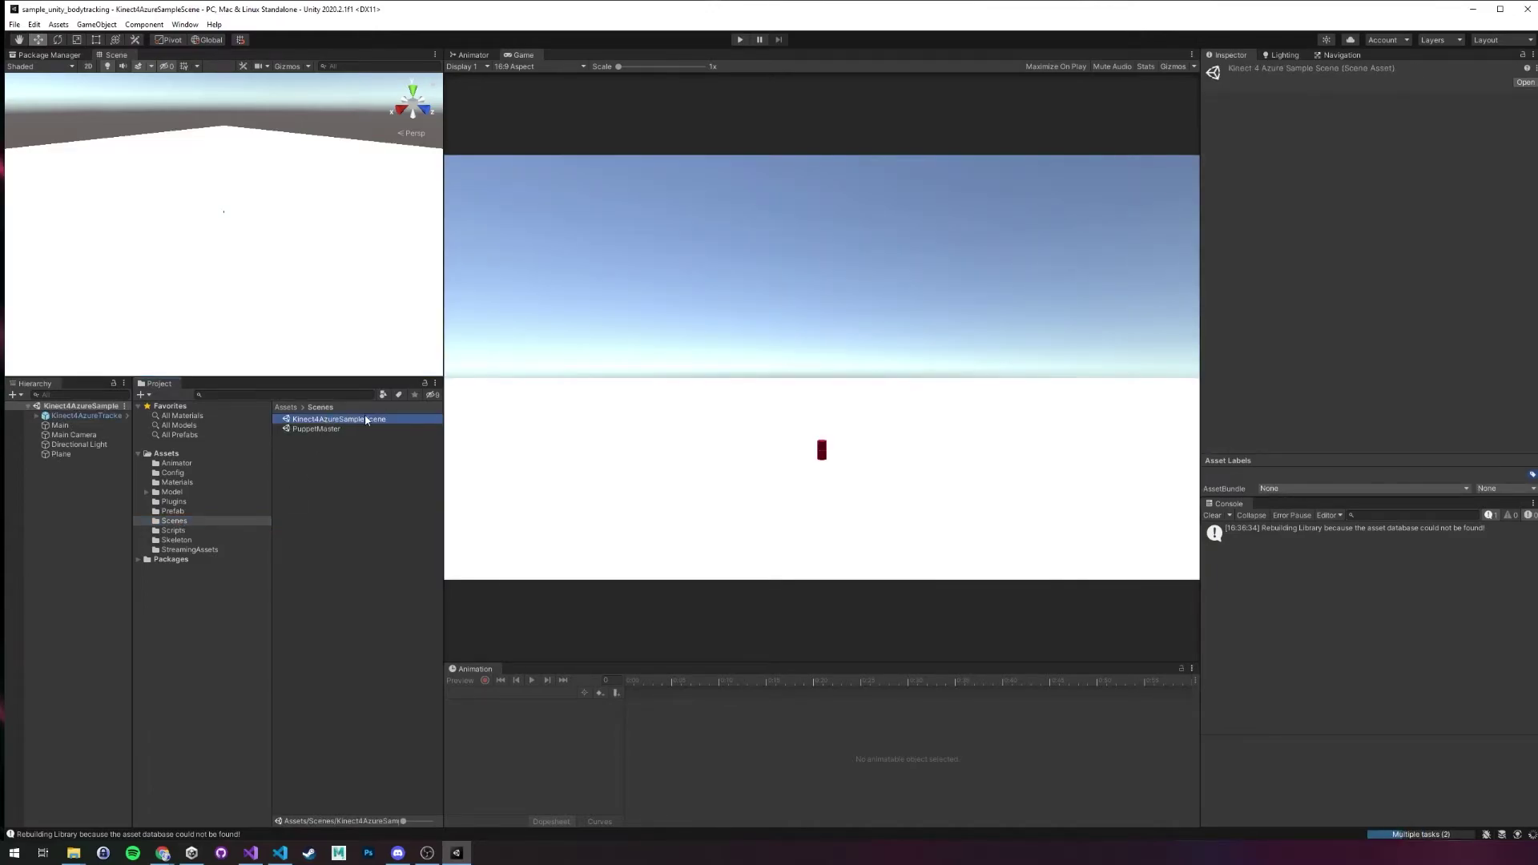
left_click(56, 416)
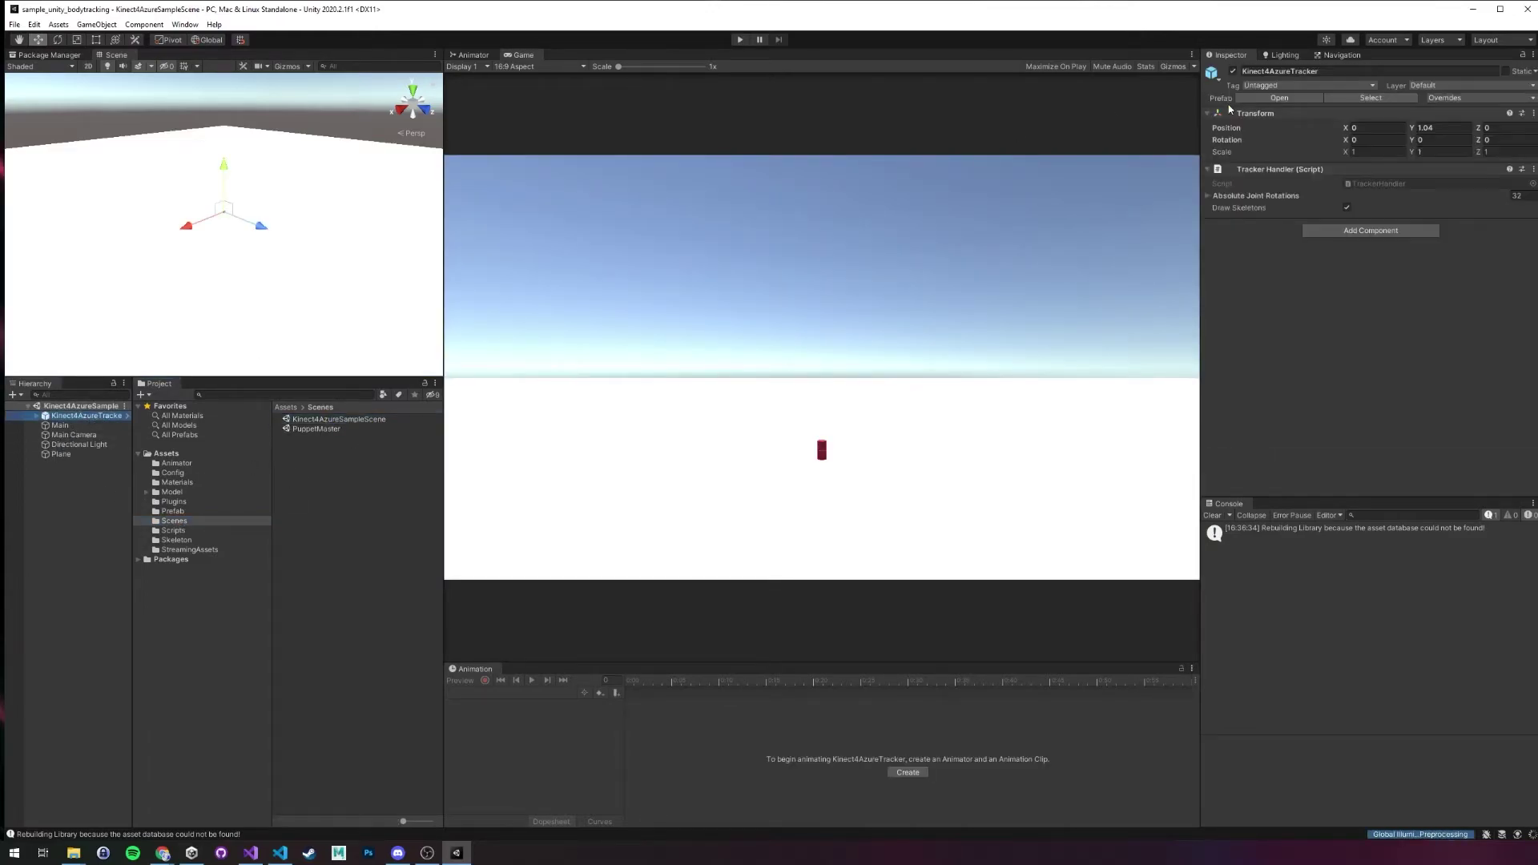
left_click(60, 426)
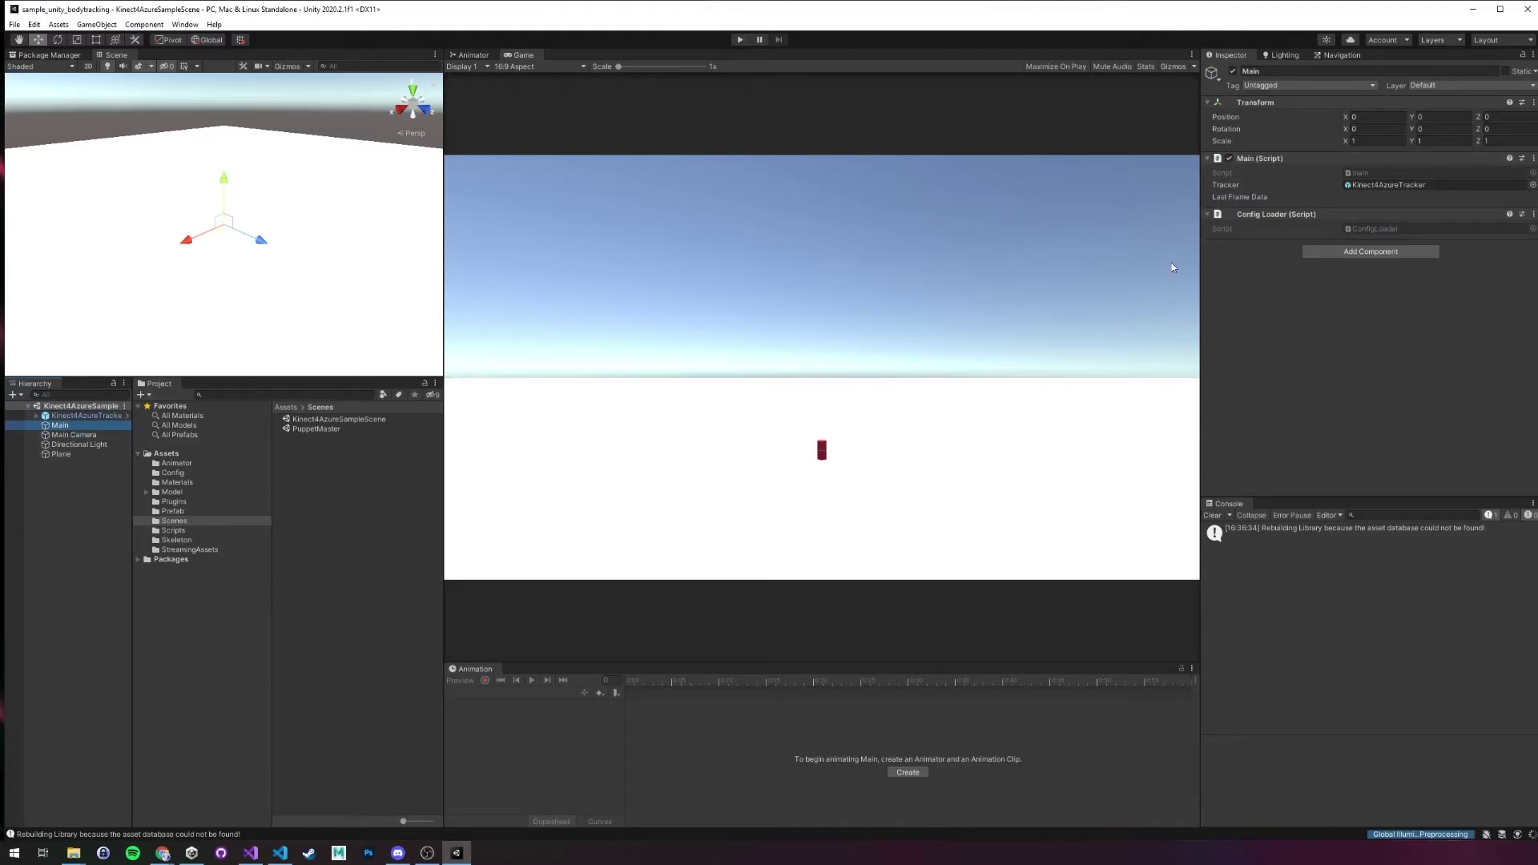
left_click(113, 416)
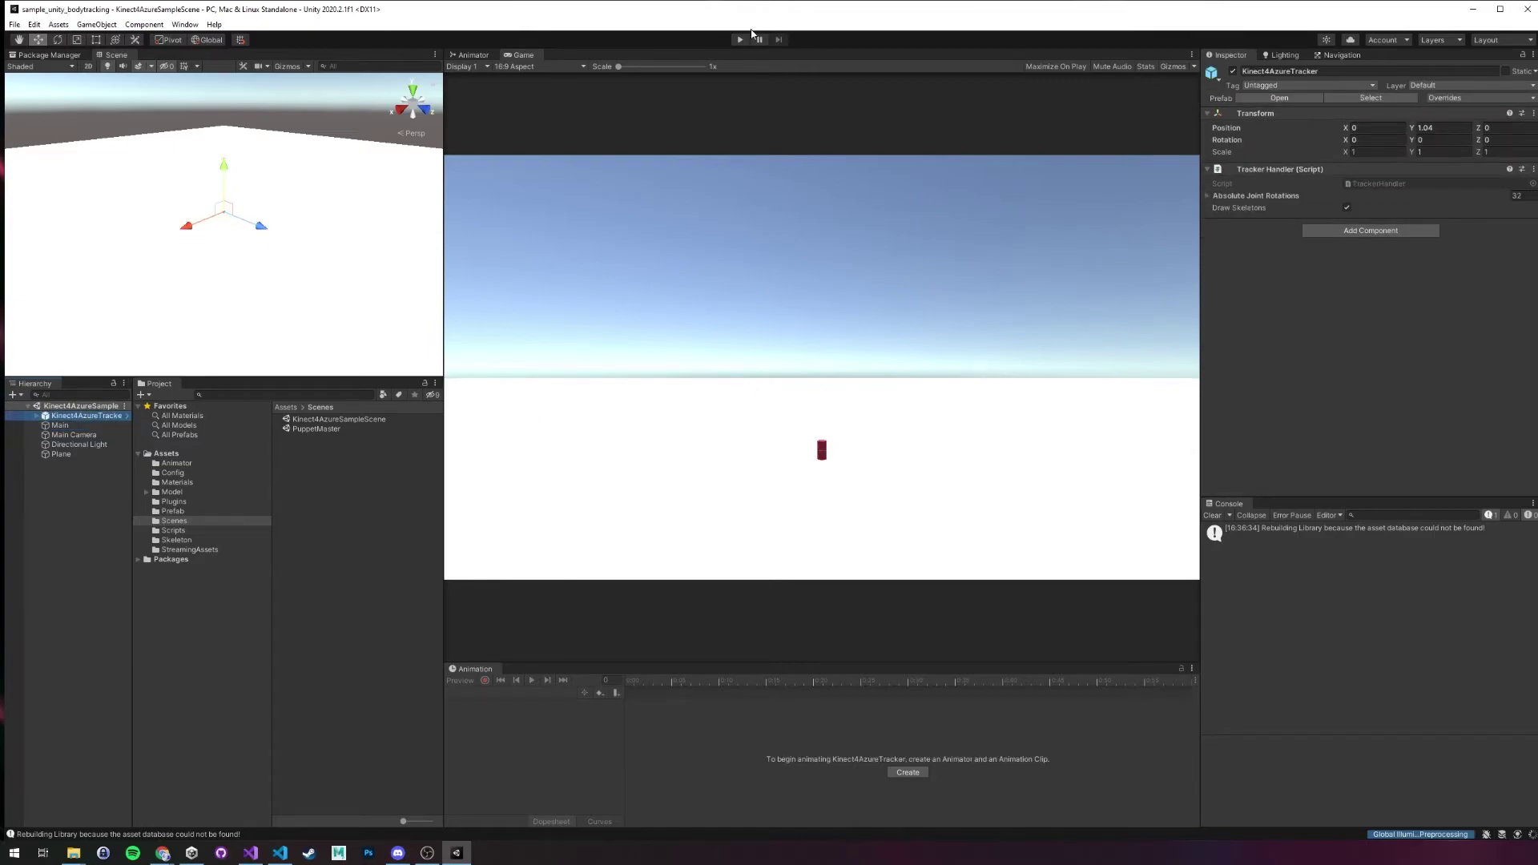
- Run the scene and reposition the Main Camera so the whole tracked skeleton is framed in the Game view
left_click(739, 40)
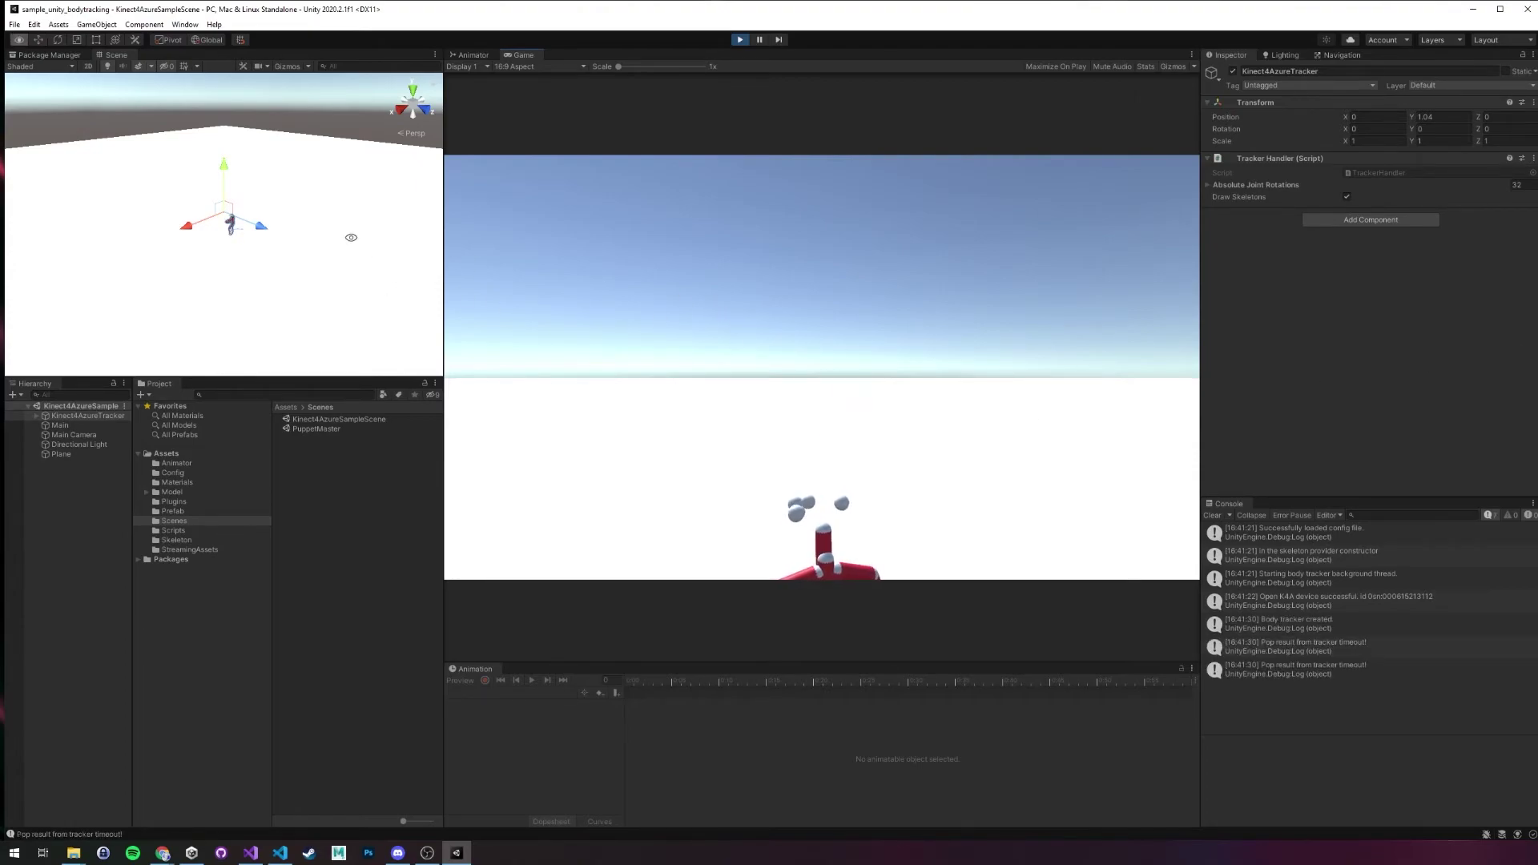
left_click_drag(350, 238, 531, 182, "alt")
left_click(88, 425)
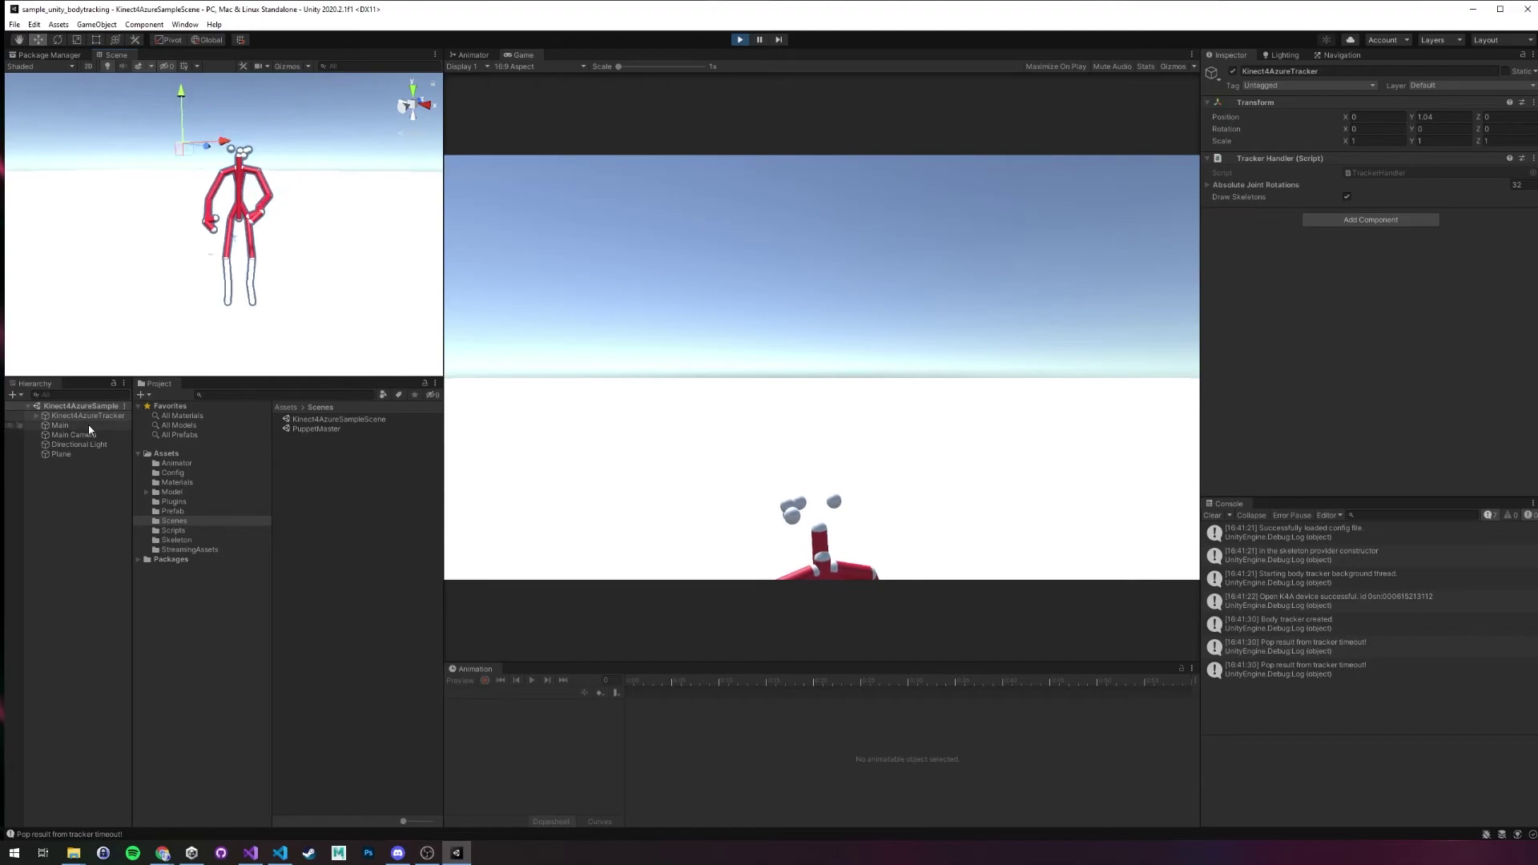
left_click(74, 434)
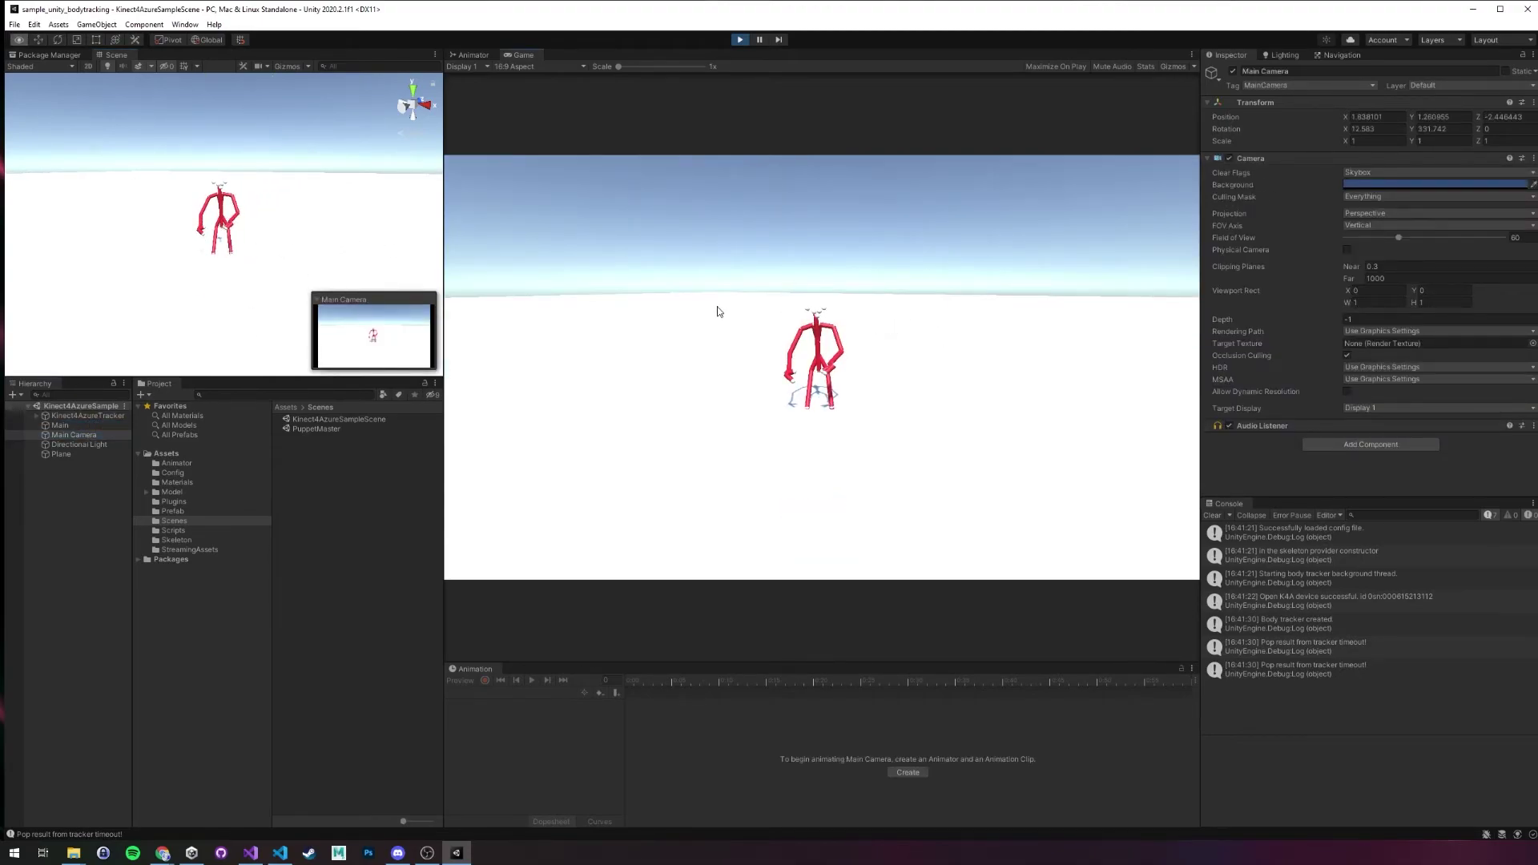
- Enlarge the Scene view in width and height and frame the moving skeleton in it
left_click_drag(444, 253, 770, 268)
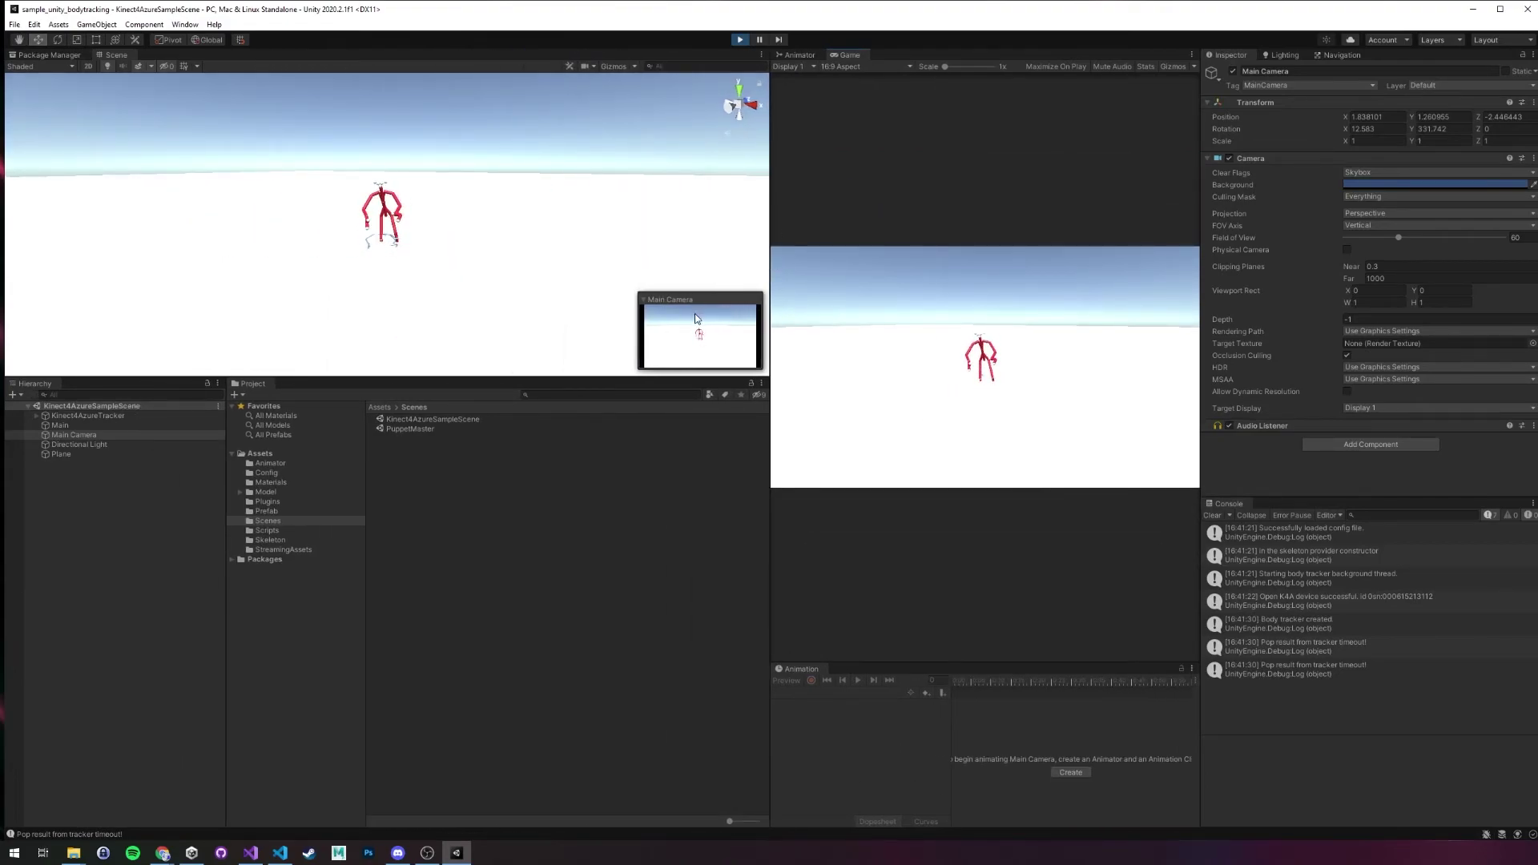
left_click_drag(606, 377, 606, 666)
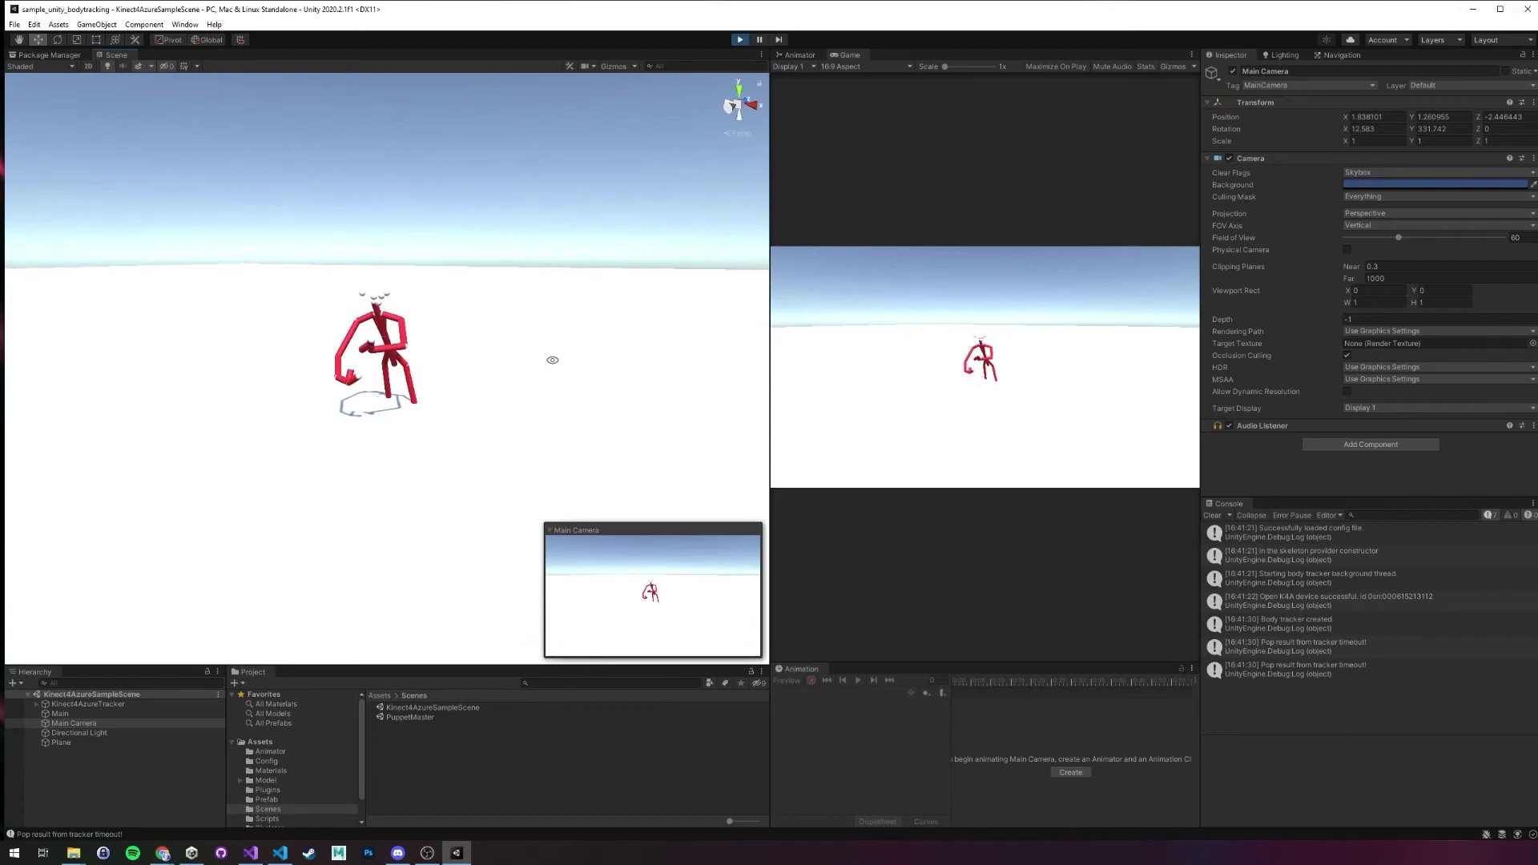
left_click_drag(552, 360, 544, 358, "alt")
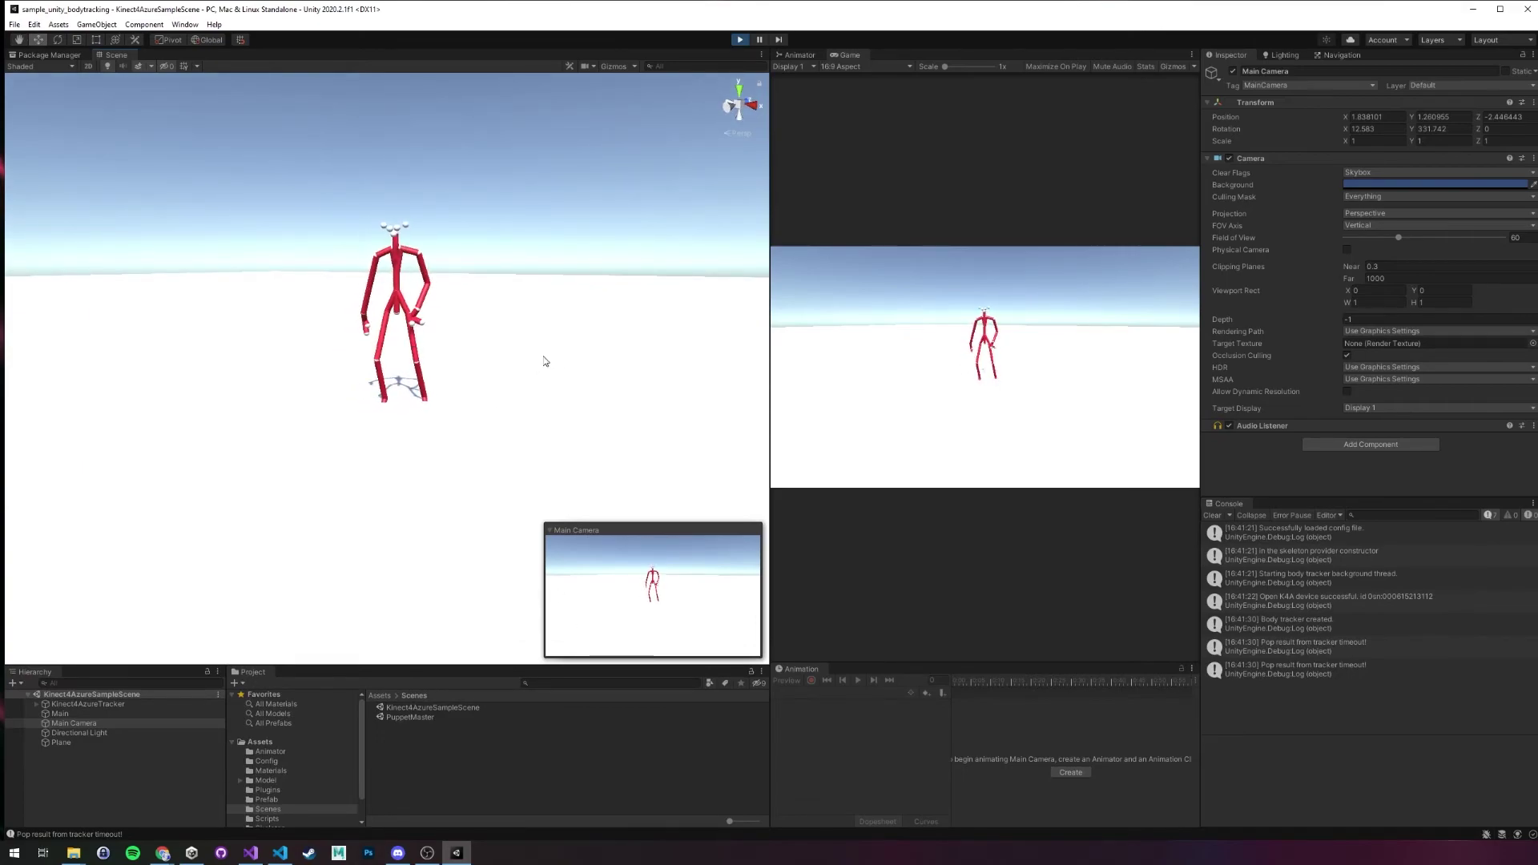